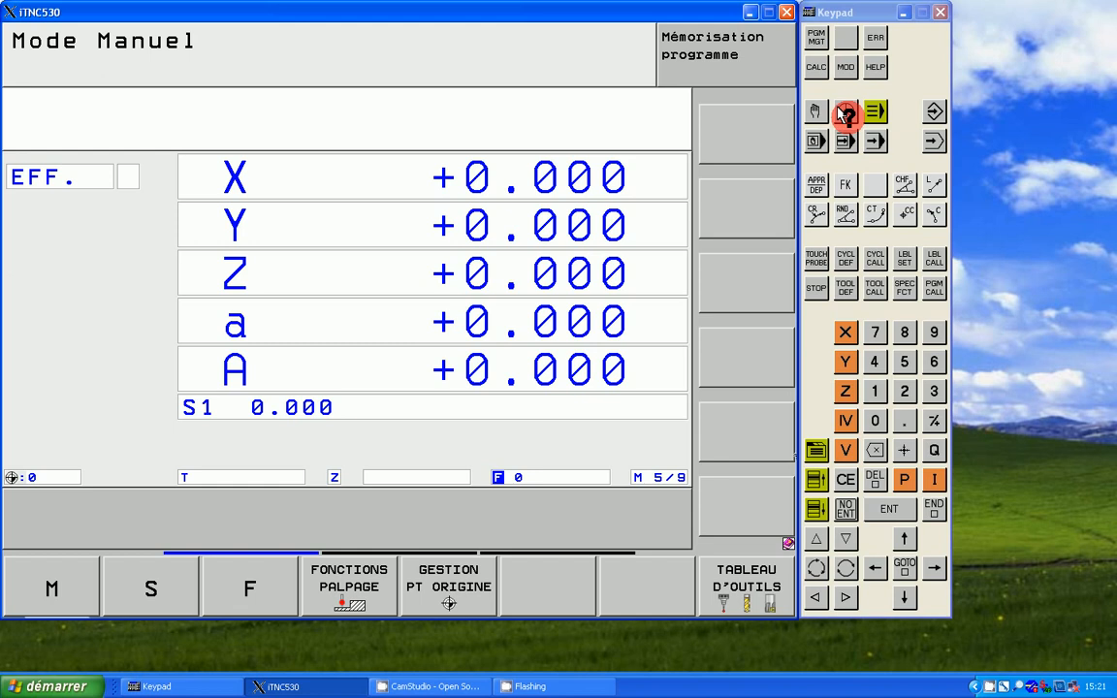
Step: Look through the electronic handwheel, manual data input, single-block and continuous program run modes, and return to manual mode
click(844, 114)
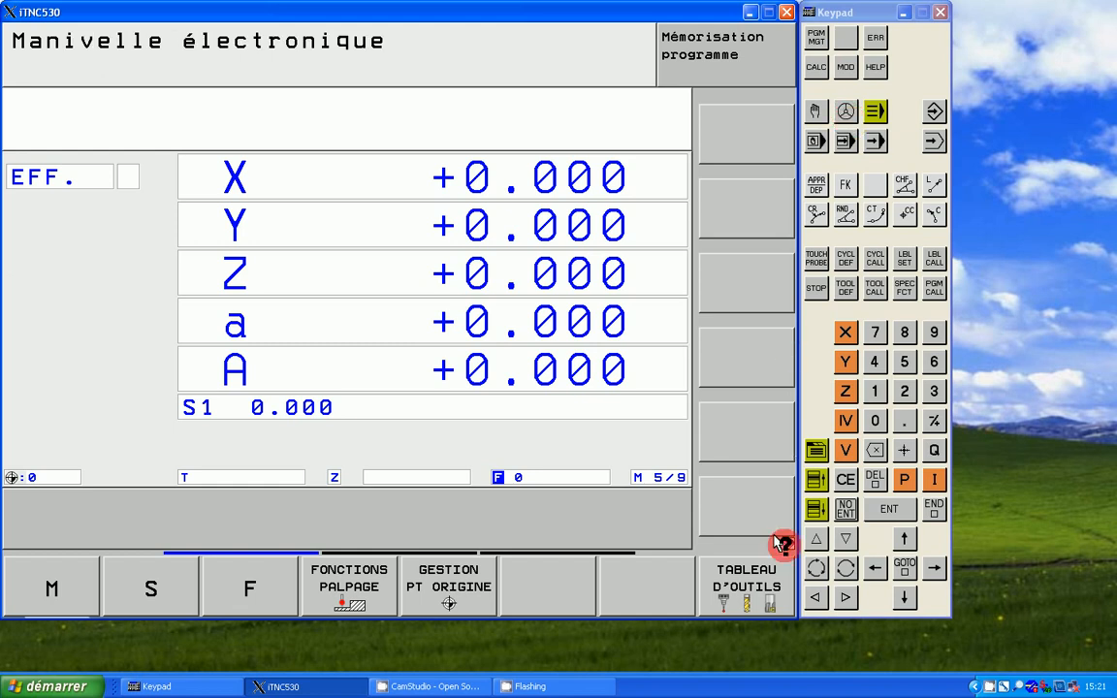
click(780, 565)
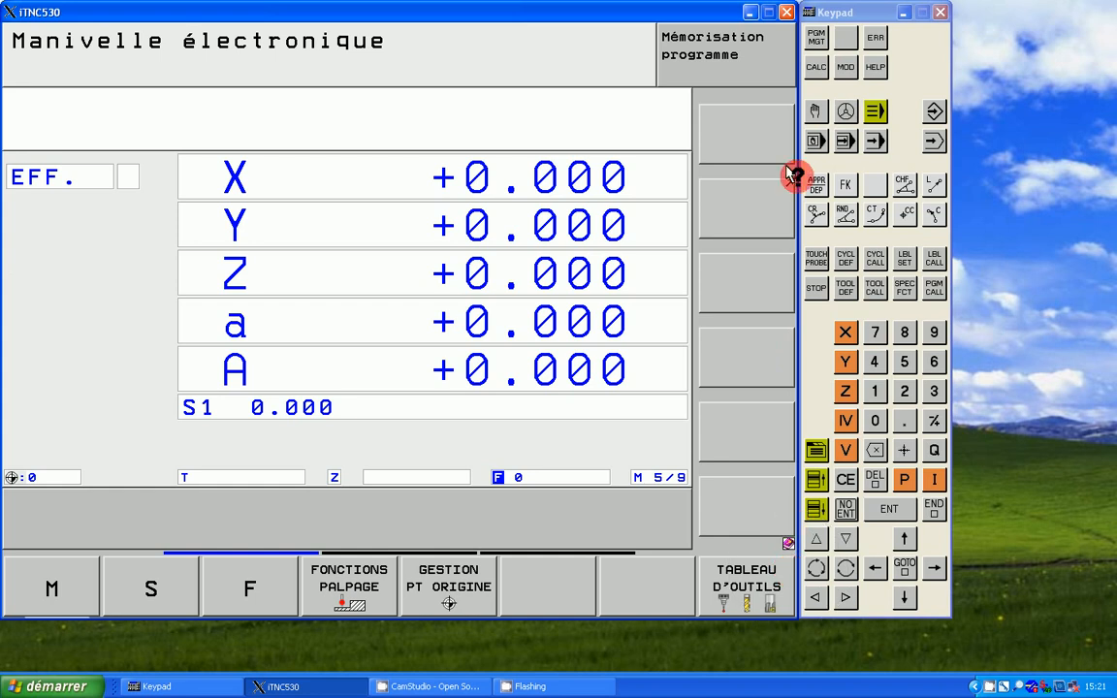
click(814, 141)
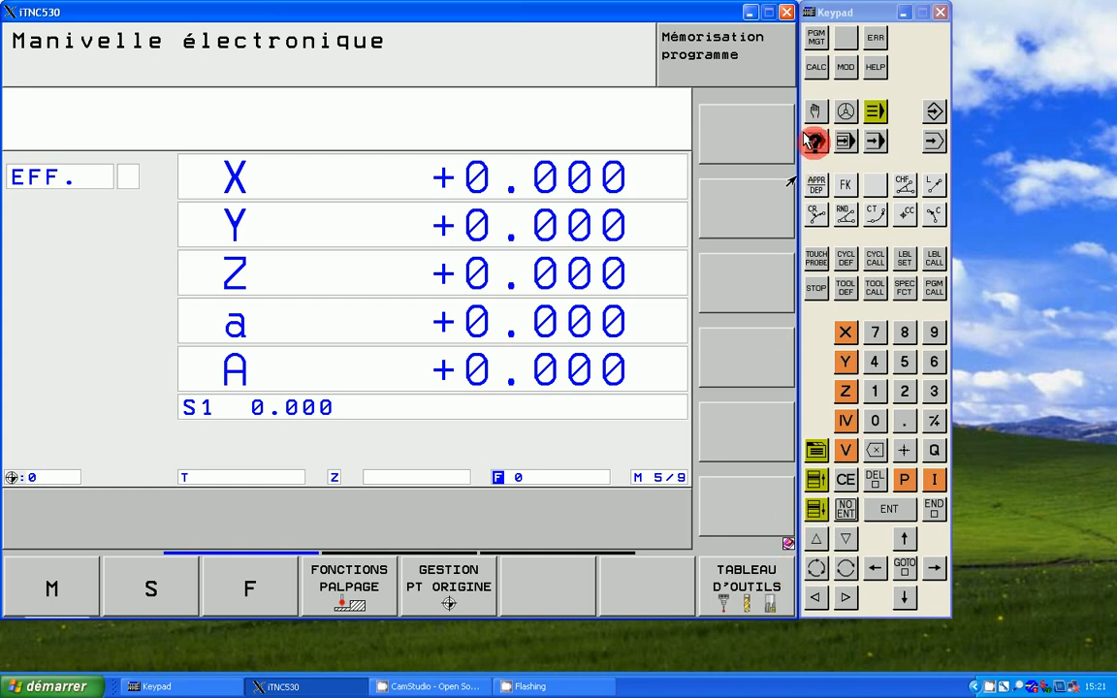
click(807, 135)
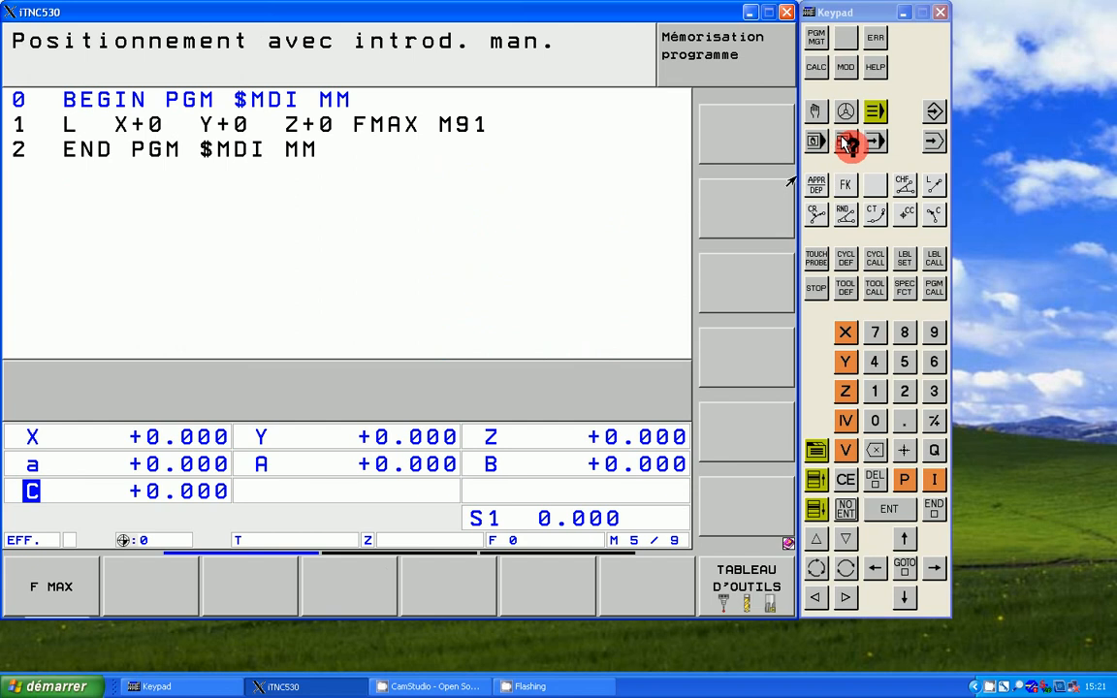
click(846, 142)
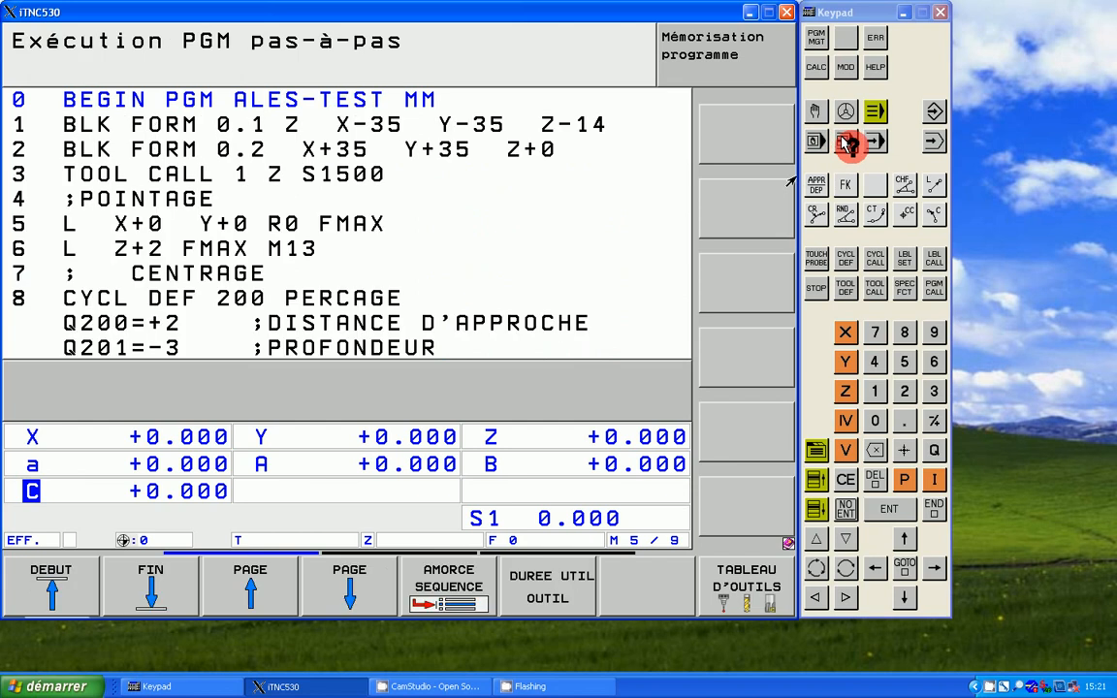
click(878, 144)
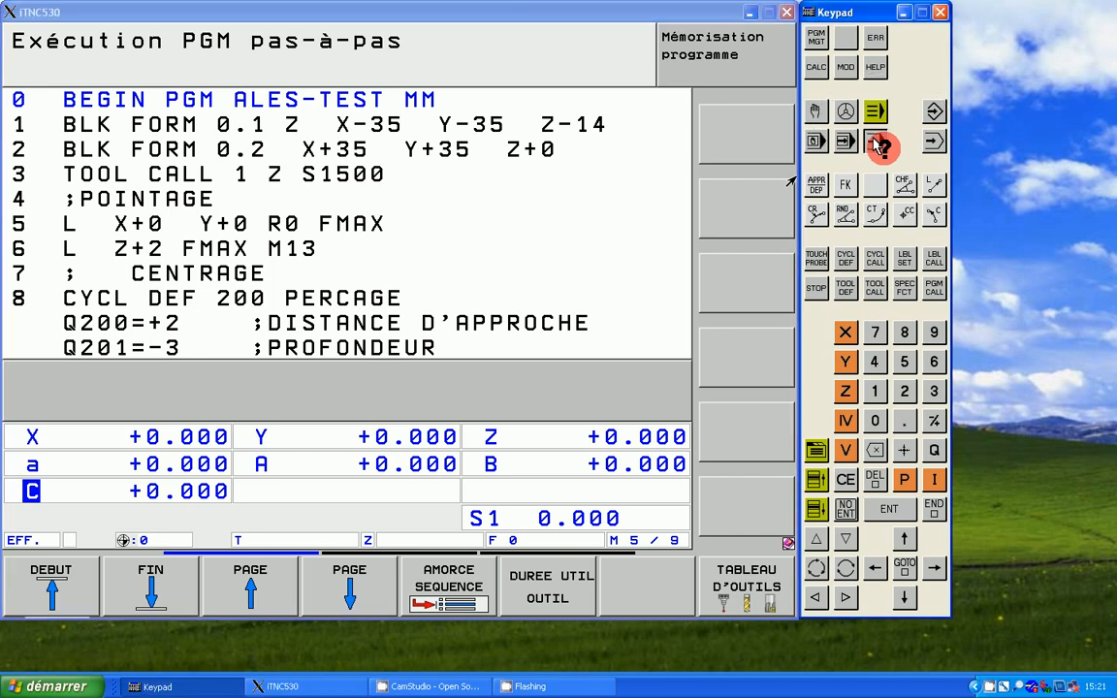
click(878, 145)
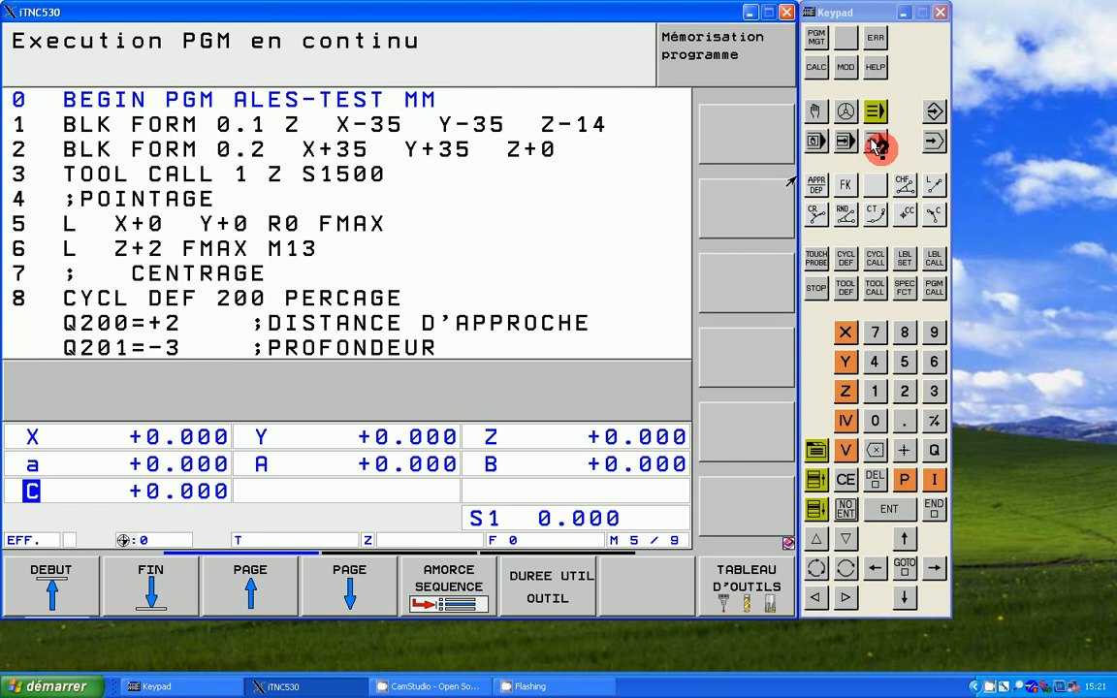
click(816, 110)
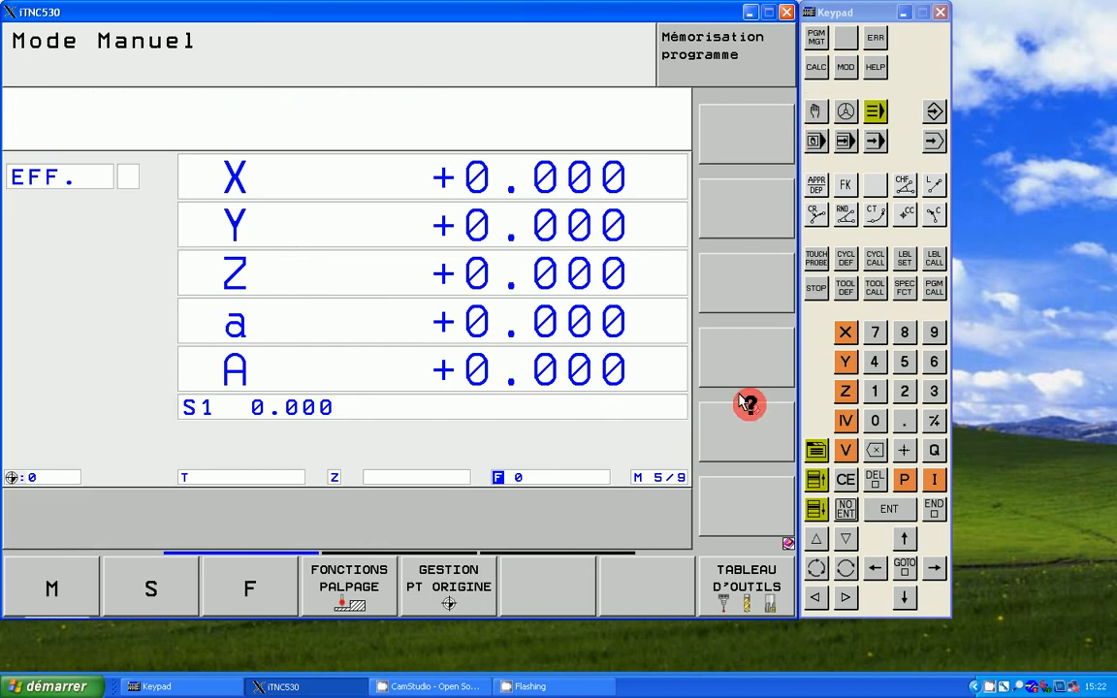
Step: Open the tool table from manual mode and move up to tool row 18
click(752, 578)
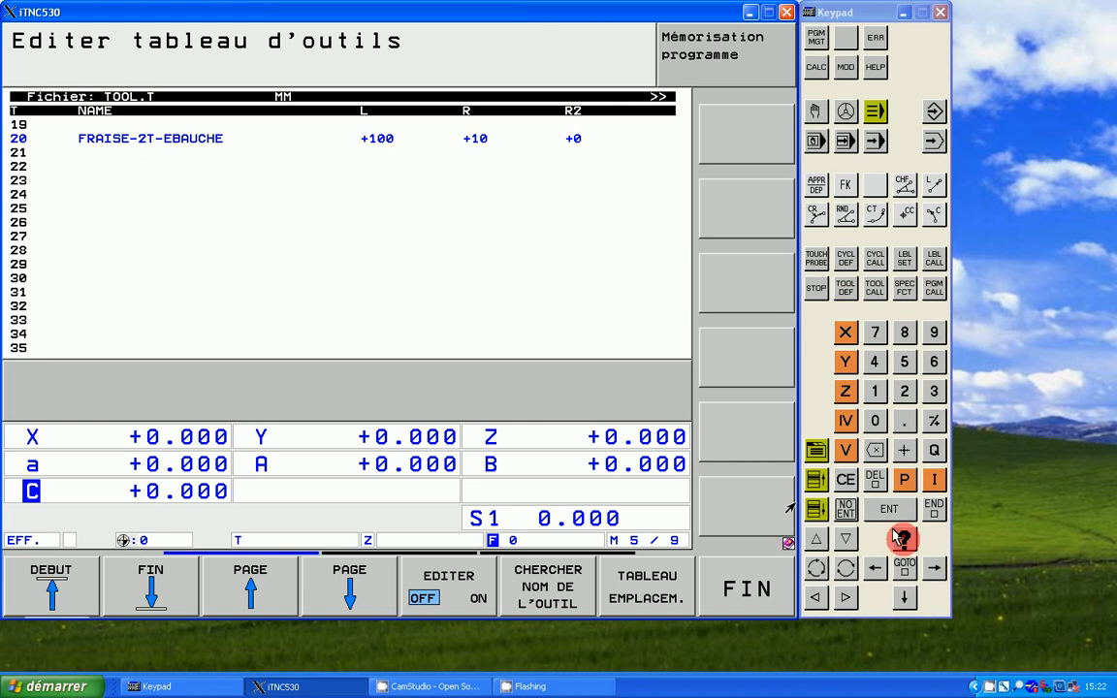
key(Up)
key(Up)
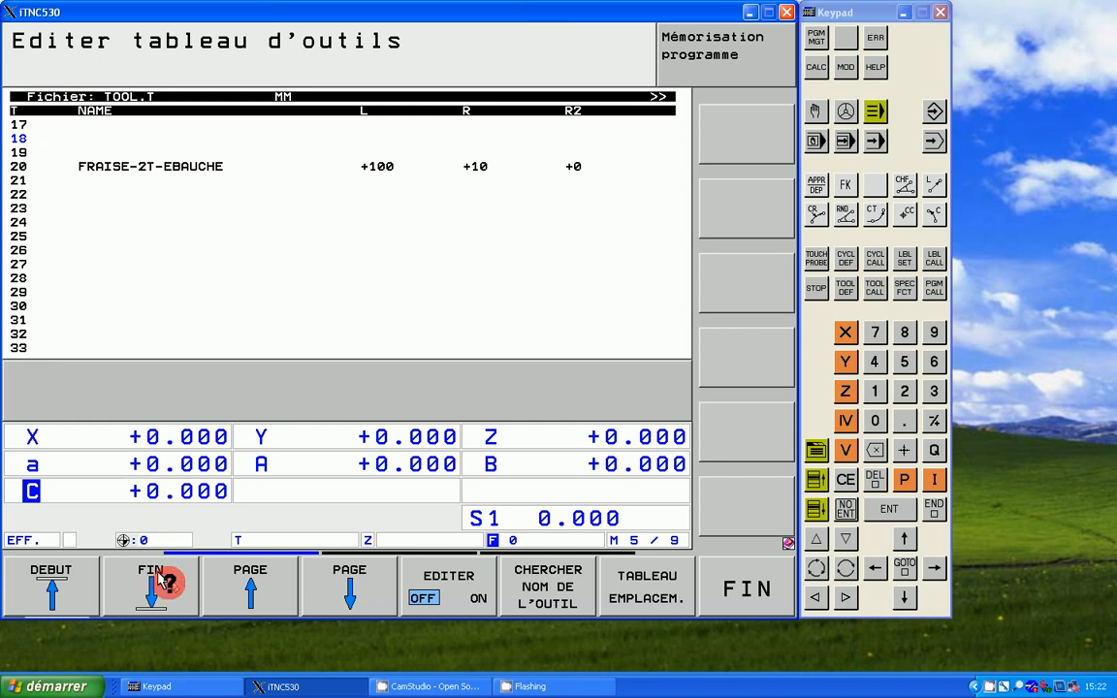
Step: Browse the tool table page by page and from end to start, and review its additional function sets
click(317, 601)
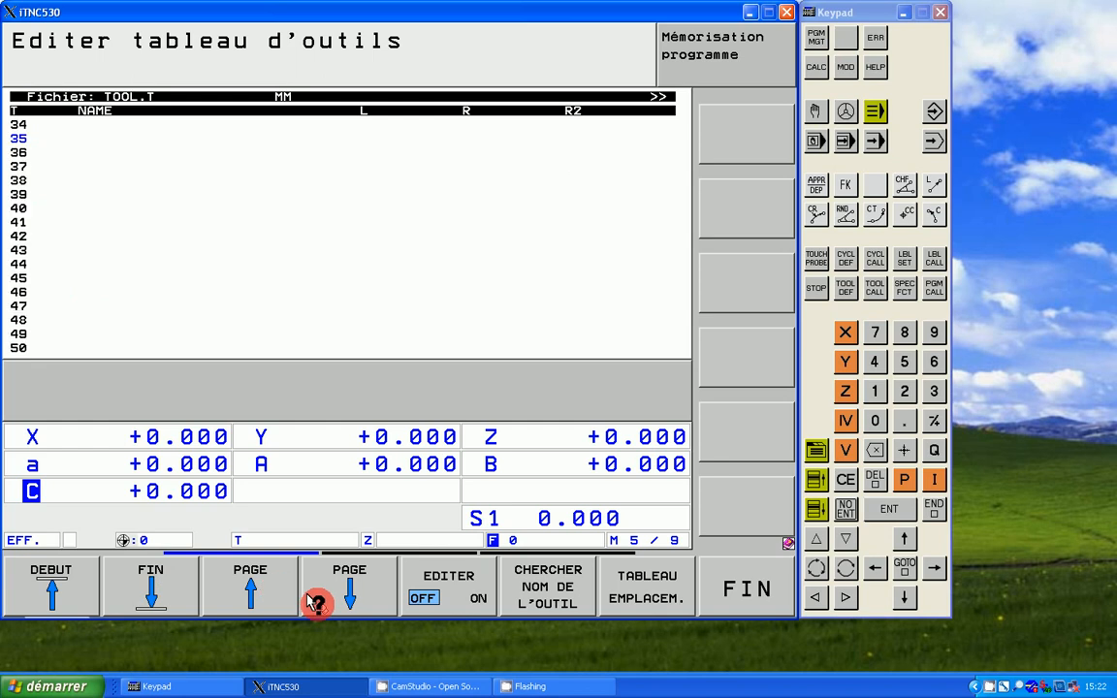
click(316, 601)
click(316, 602)
click(316, 601)
click(317, 601)
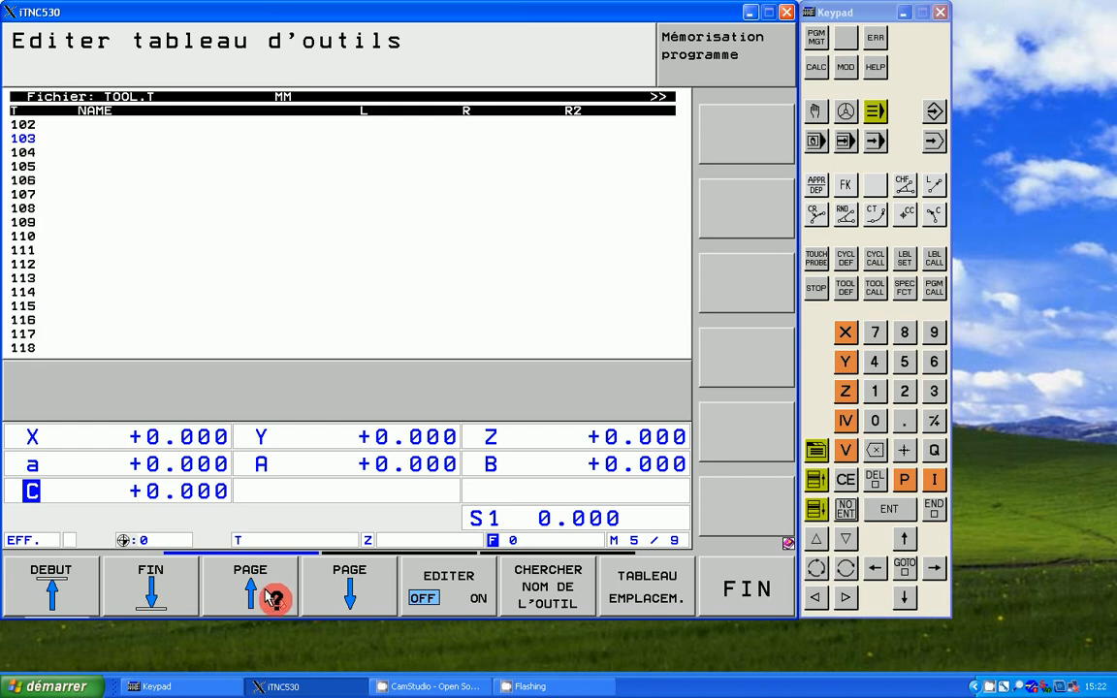
click(273, 599)
click(273, 598)
click(274, 598)
click(273, 598)
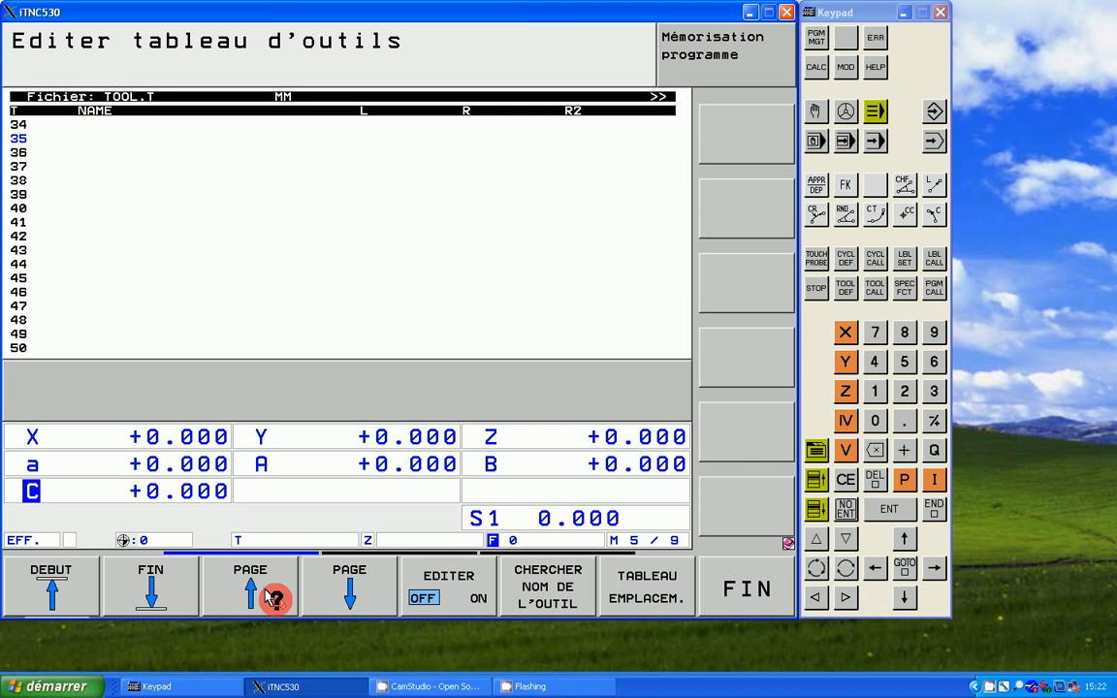
click(273, 598)
click(274, 598)
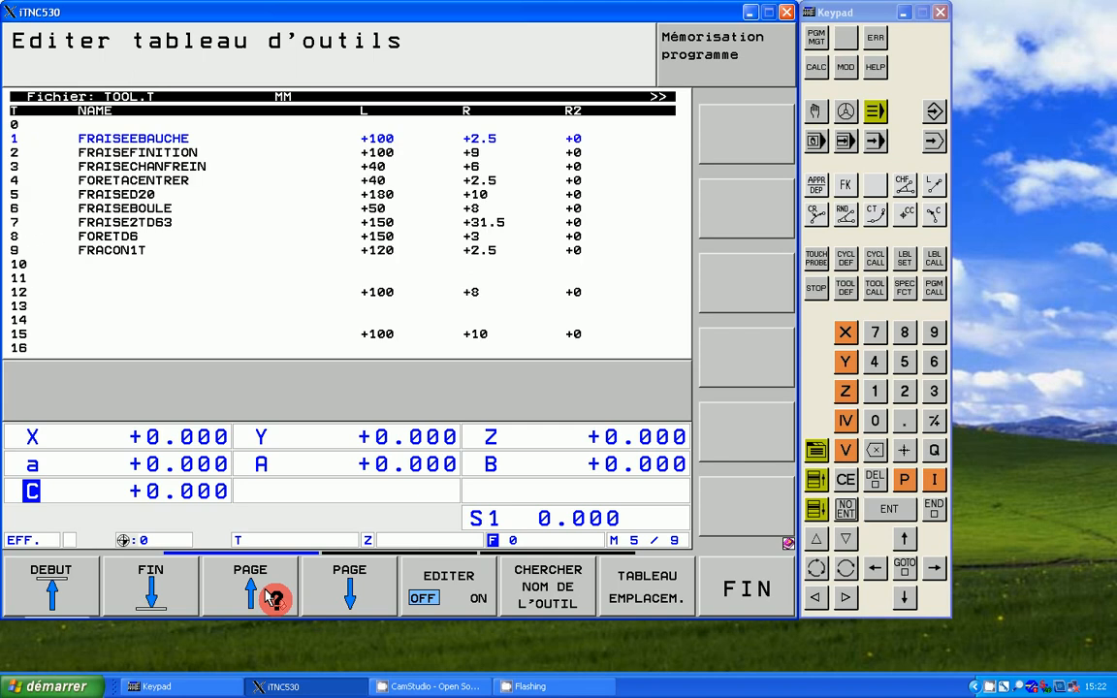
click(151, 585)
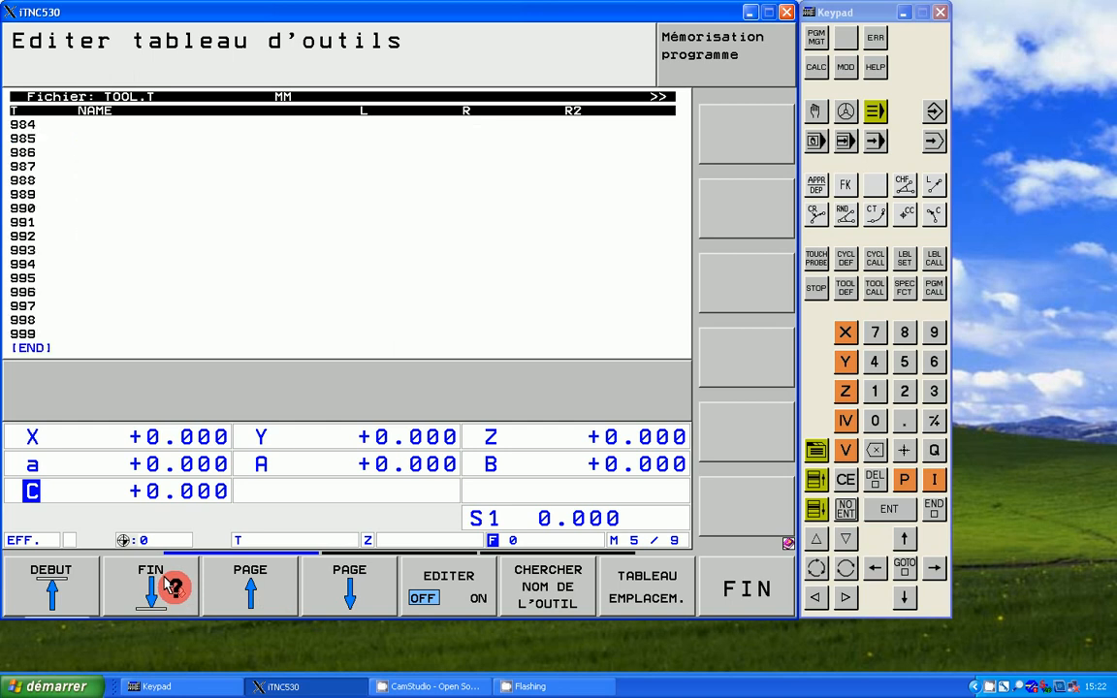
click(41, 332)
click(77, 587)
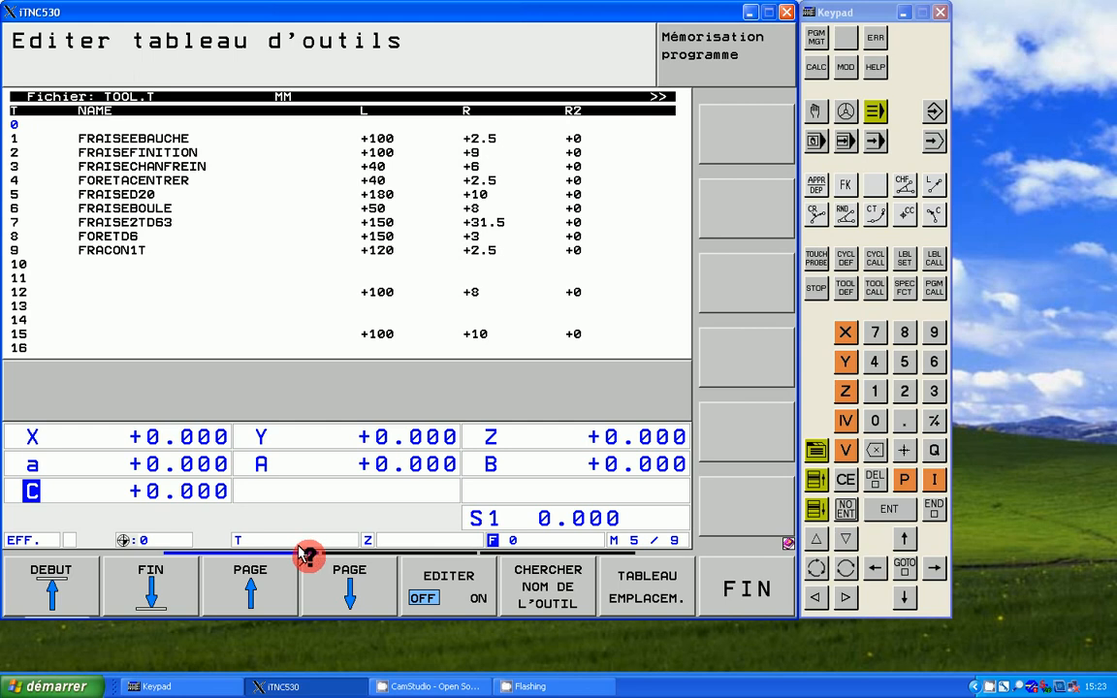
click(373, 550)
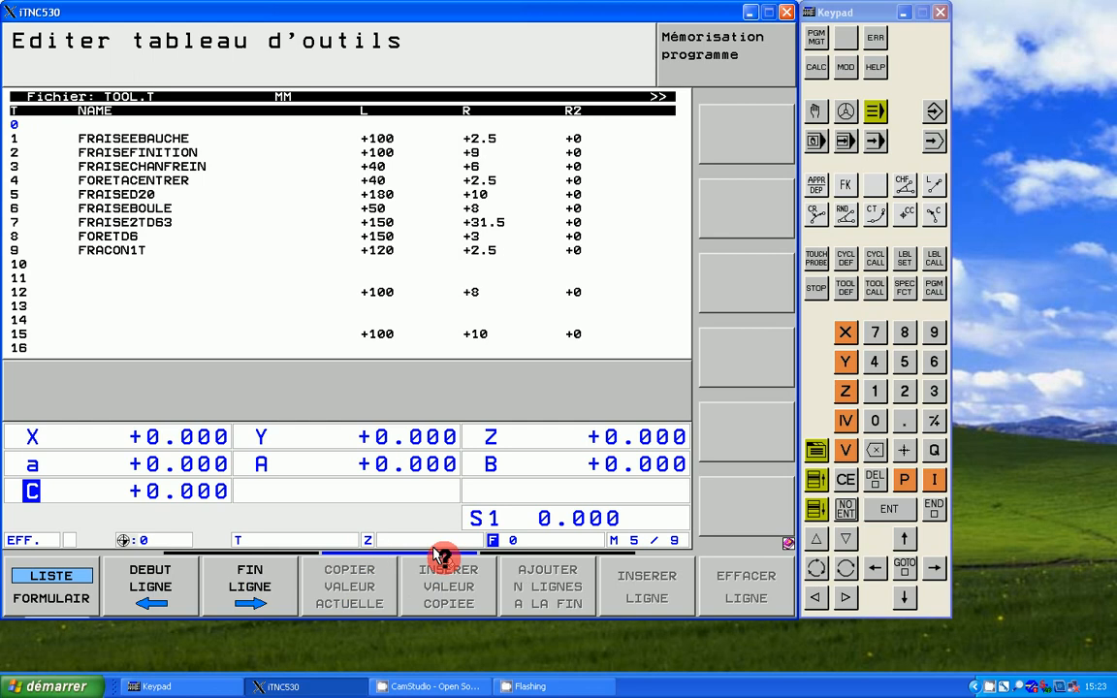
click(490, 550)
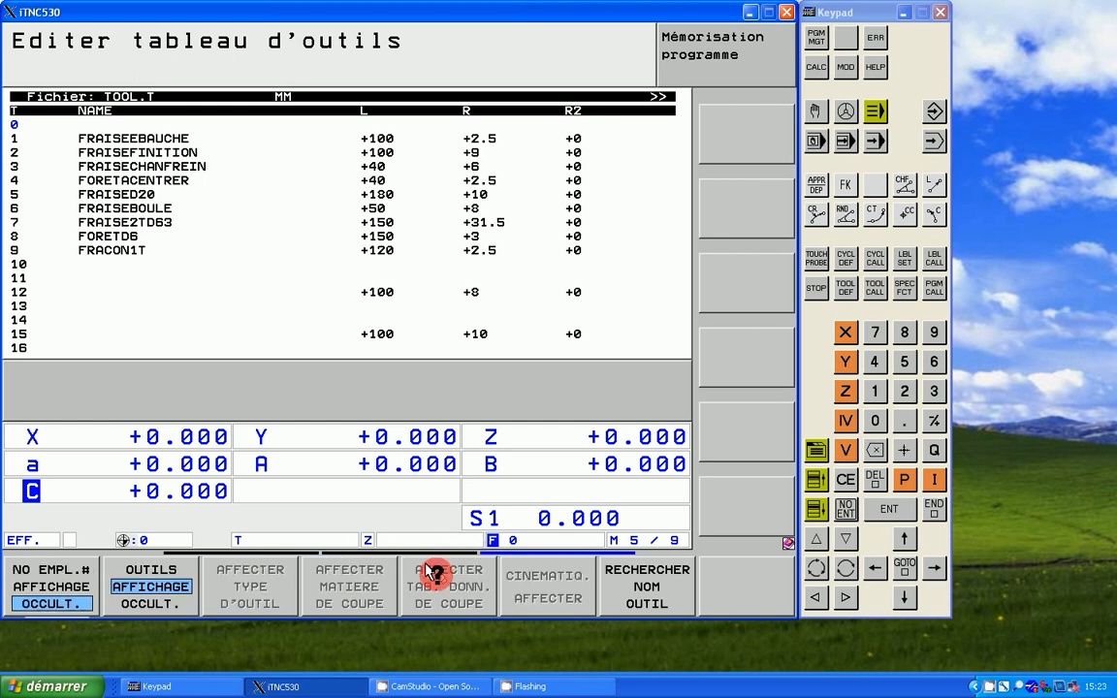
click(258, 551)
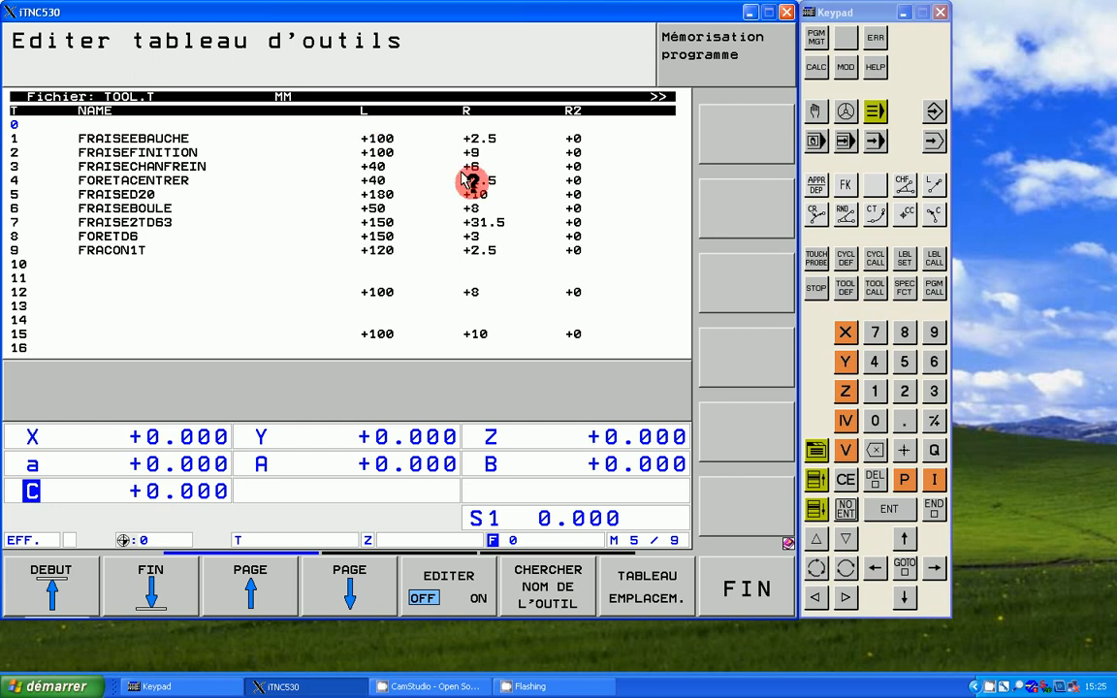
Step: Turn on editing in the tool table and select the name field of tool 18
click(479, 585)
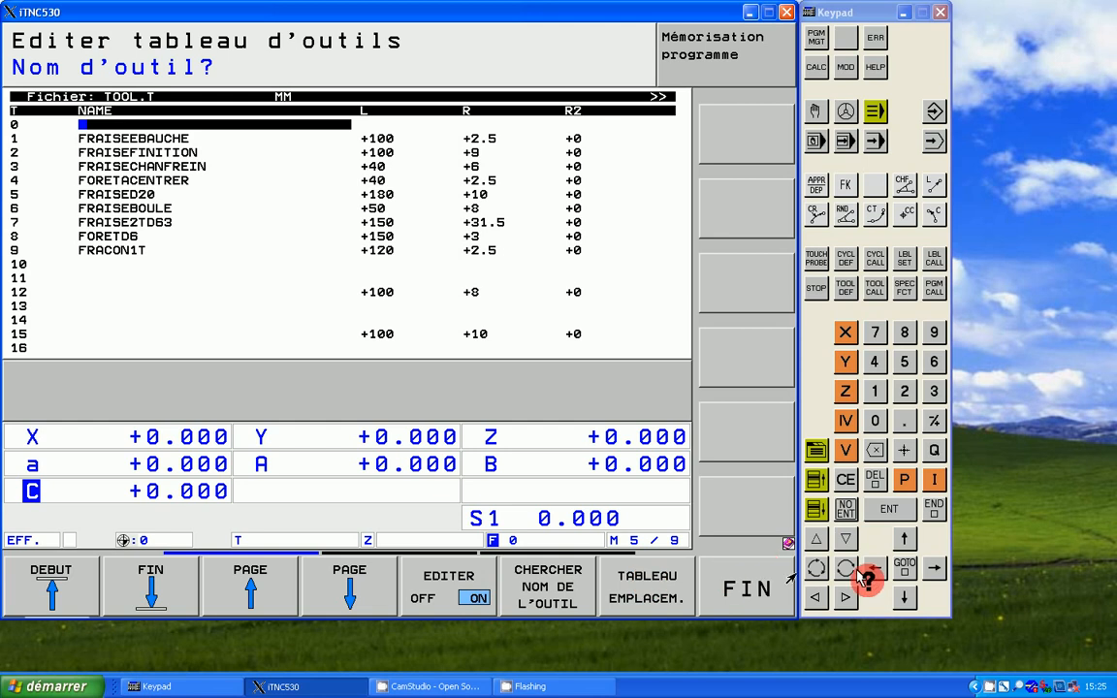
triple_click(903, 591)
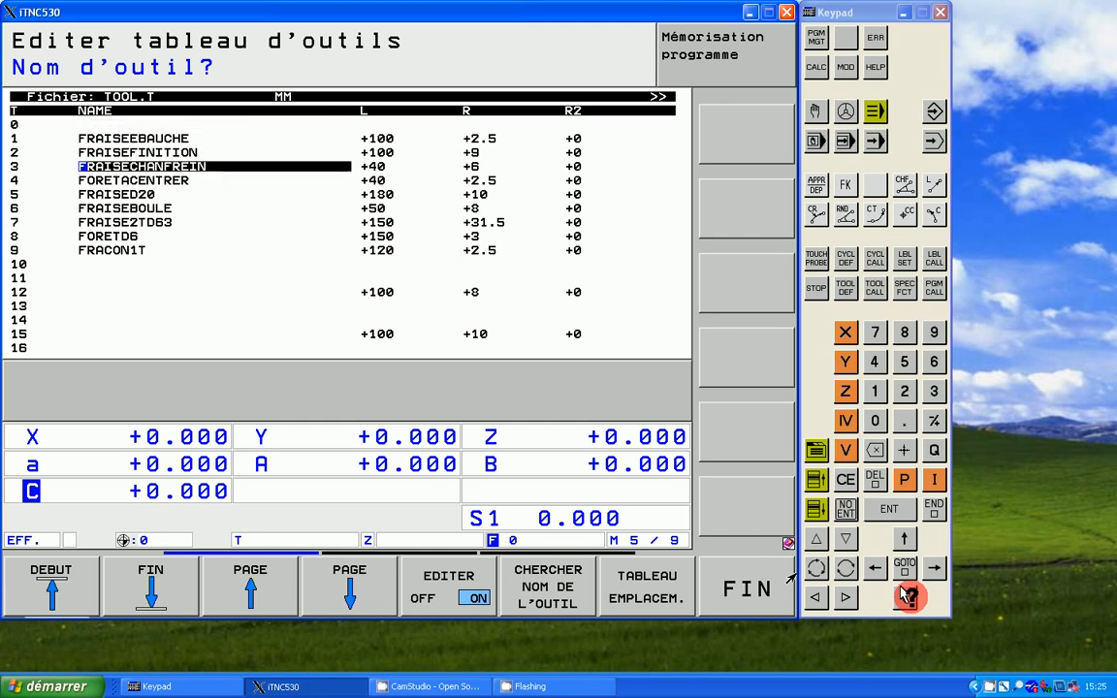
double_click(903, 592)
double_click(903, 592)
triple_click(905, 594)
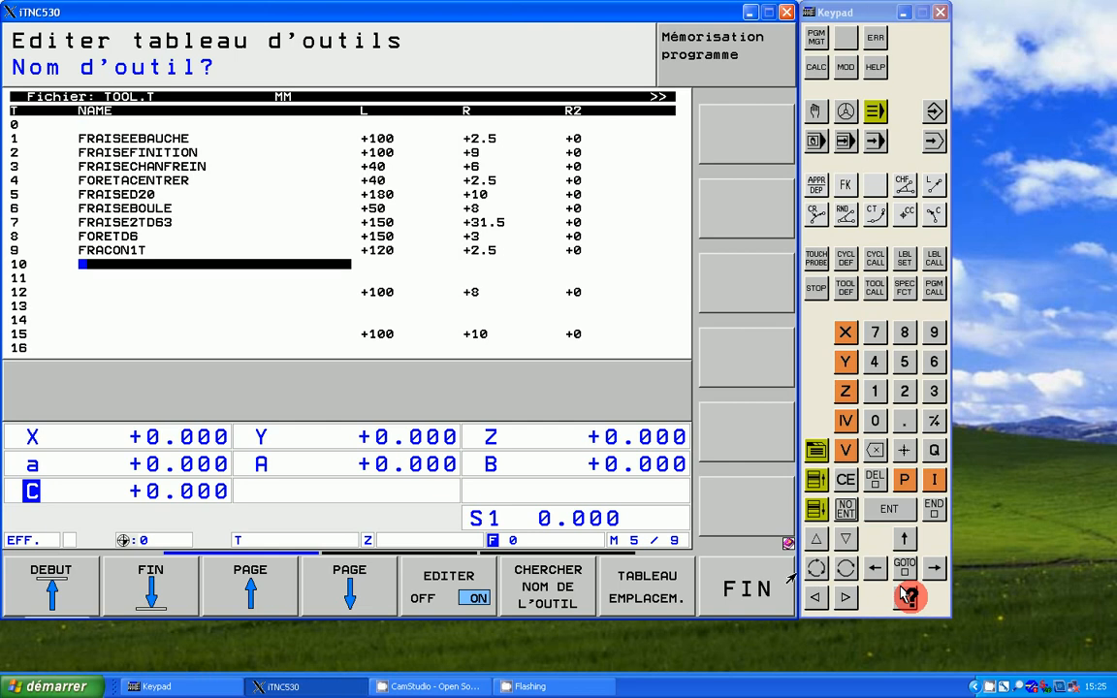
double_click(905, 593)
double_click(904, 594)
double_click(905, 593)
double_click(904, 593)
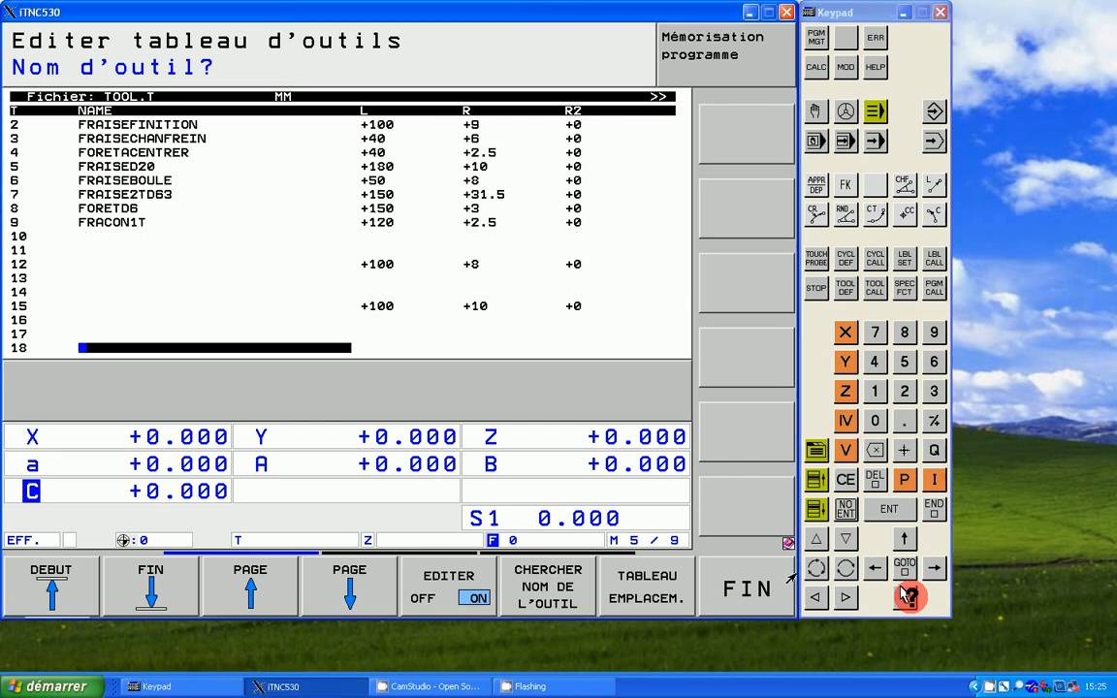
click(904, 593)
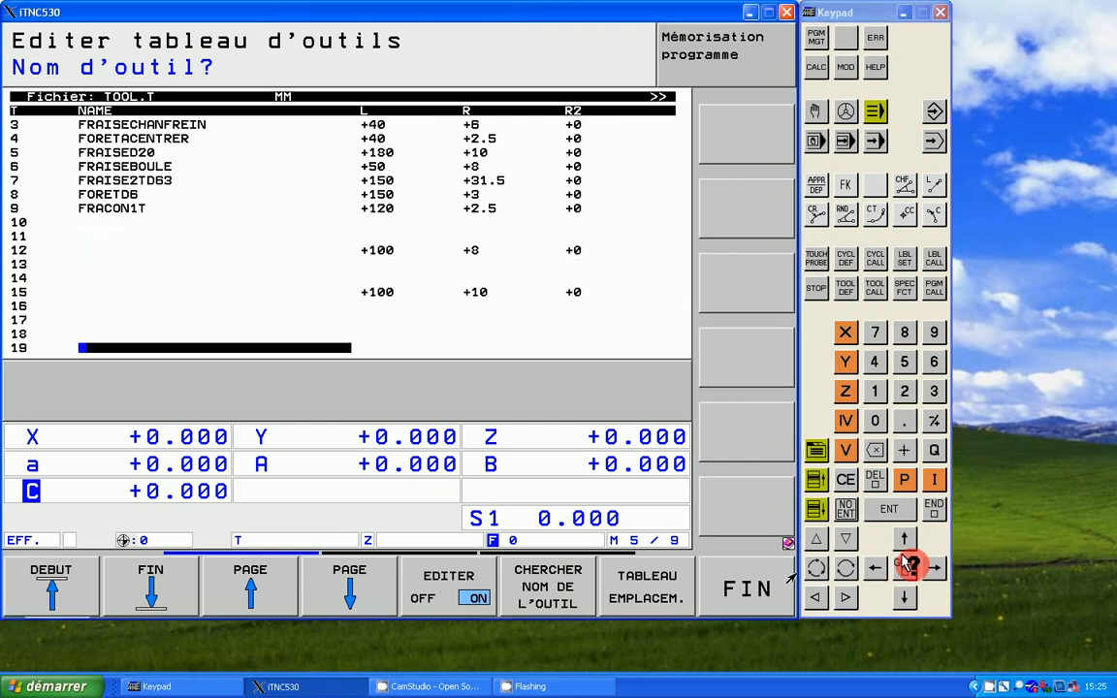
click(903, 540)
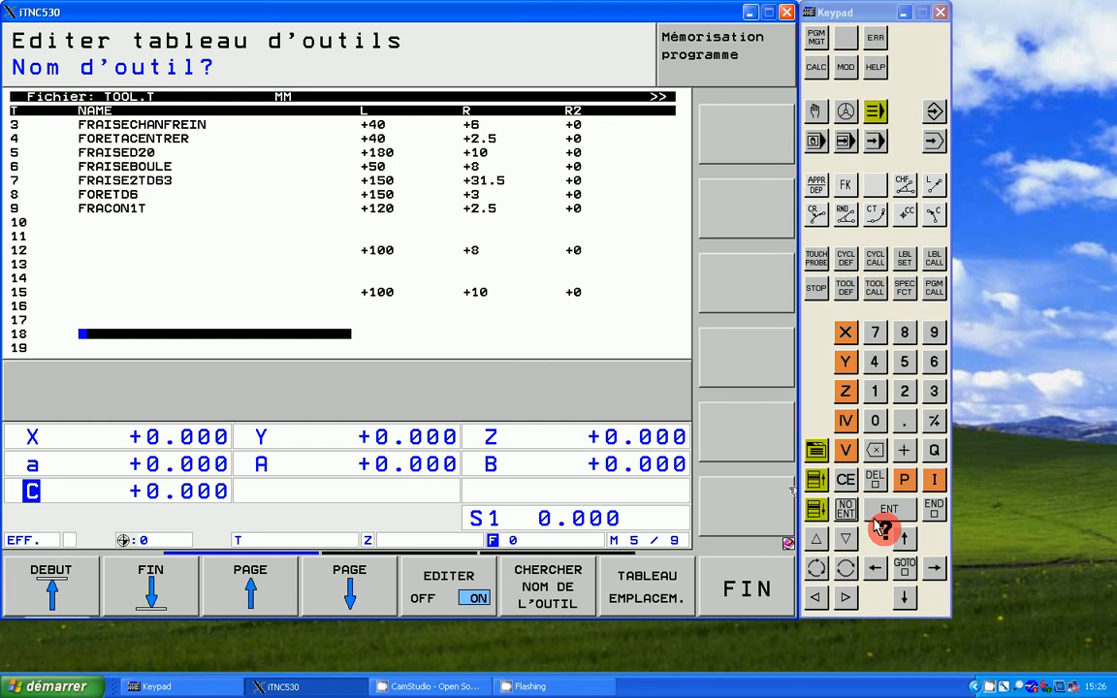
click(928, 566)
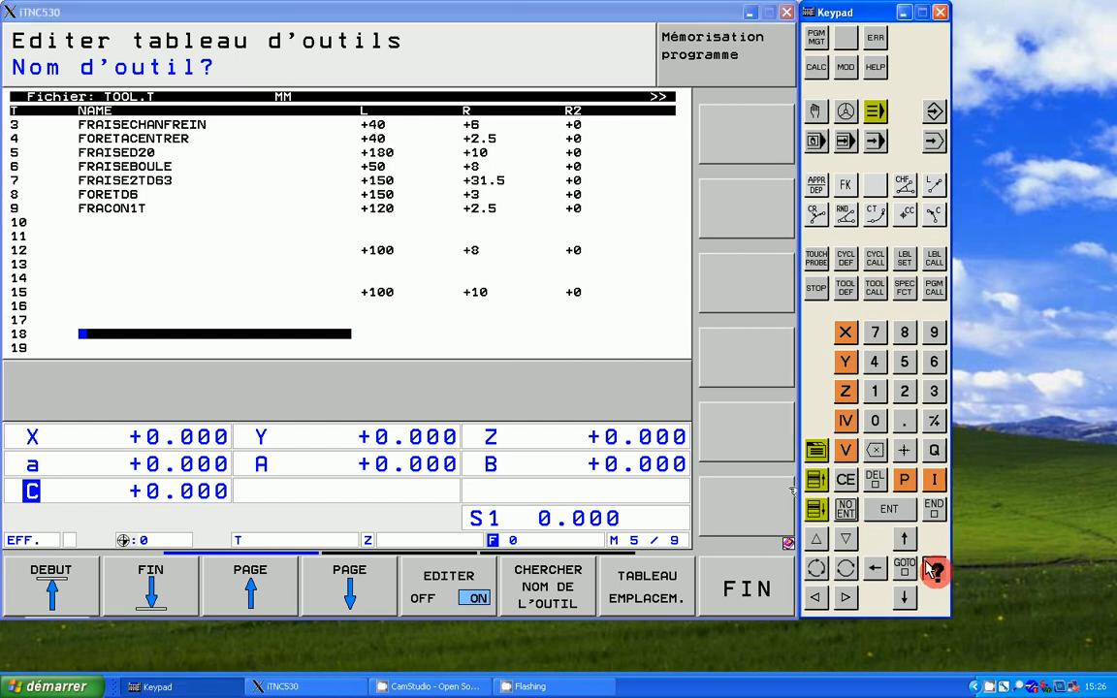
click(934, 570)
click(405, 332)
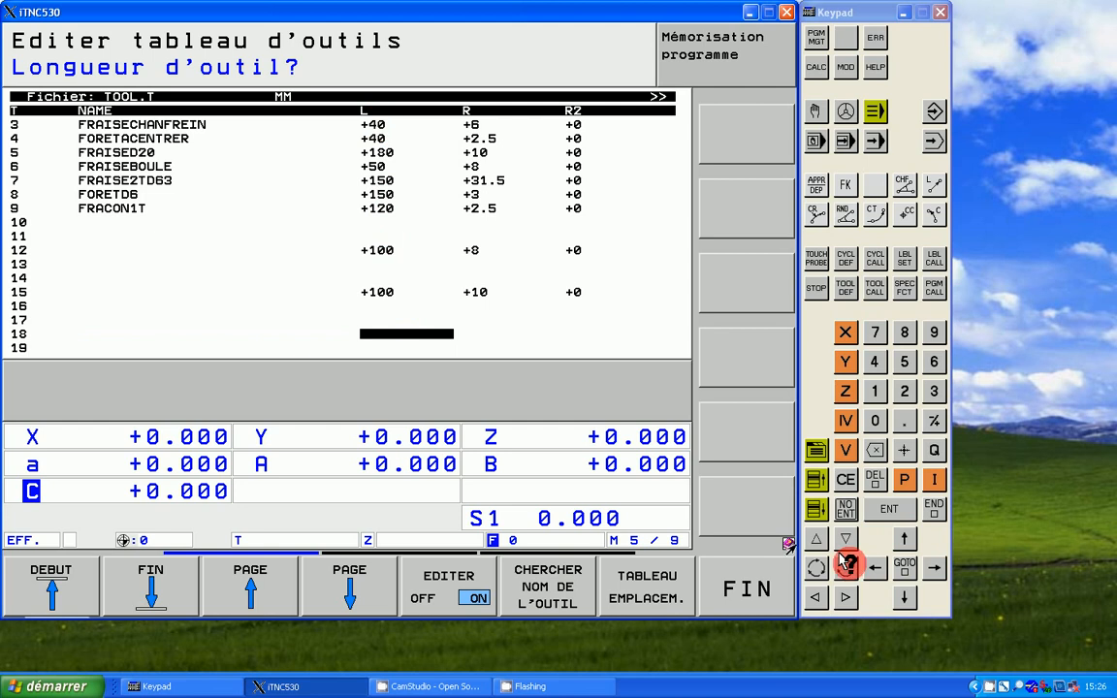
key(Left)
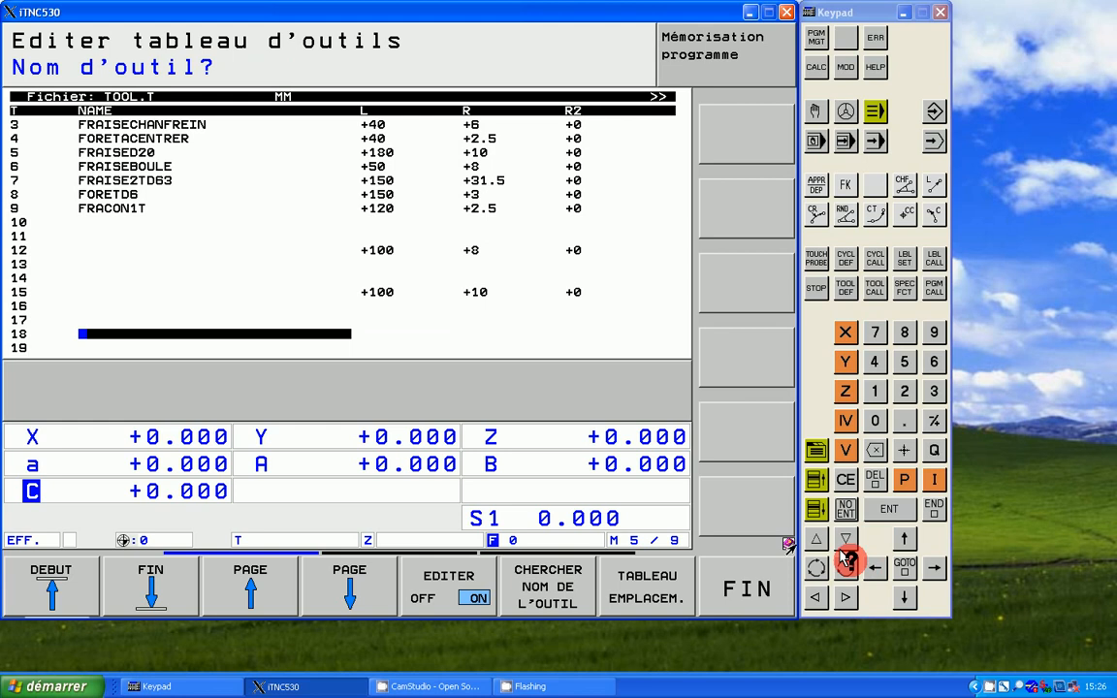
Step: Name tool 18 fraise-2t-ebauche and move on to its length field
text(fraise-)
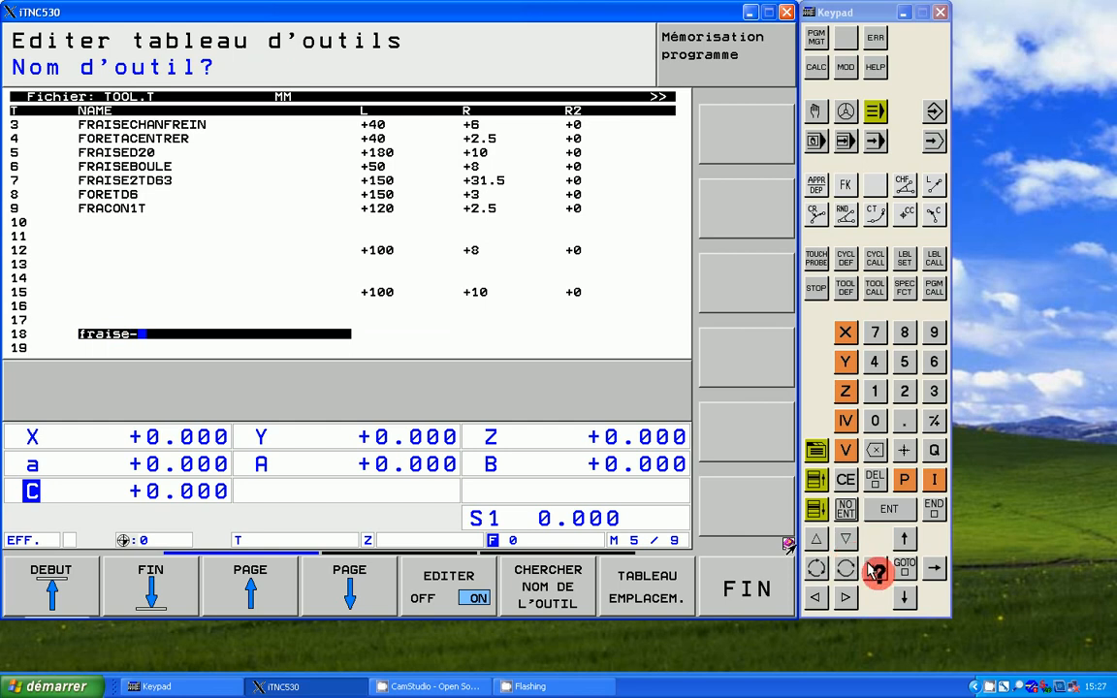
click(875, 570)
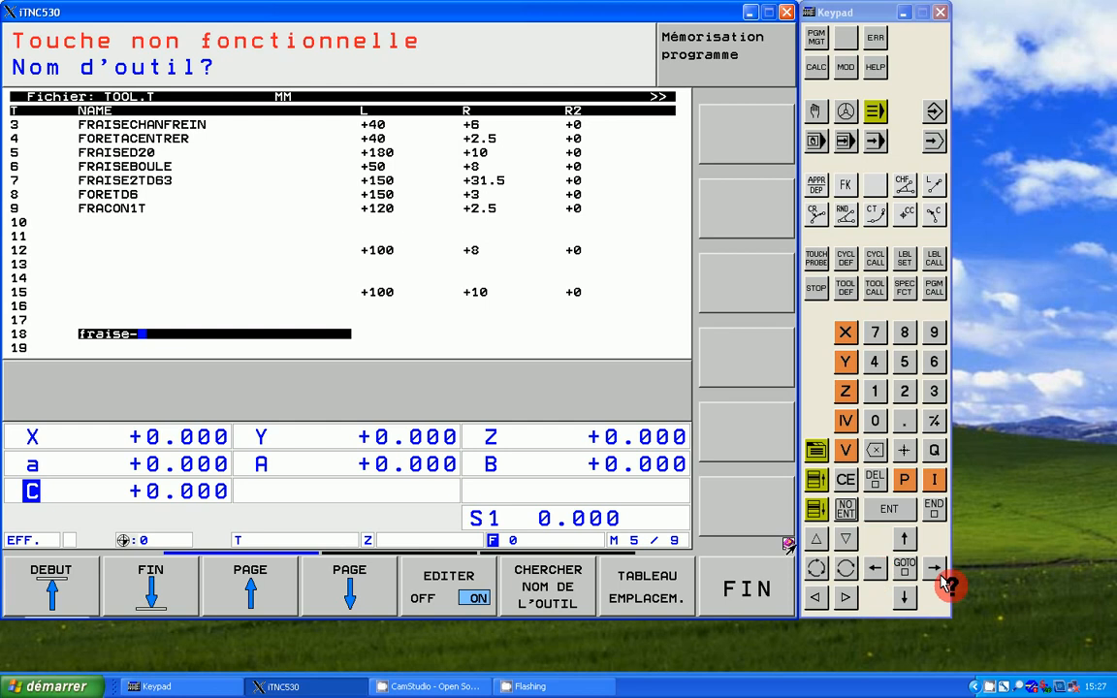
click(846, 479)
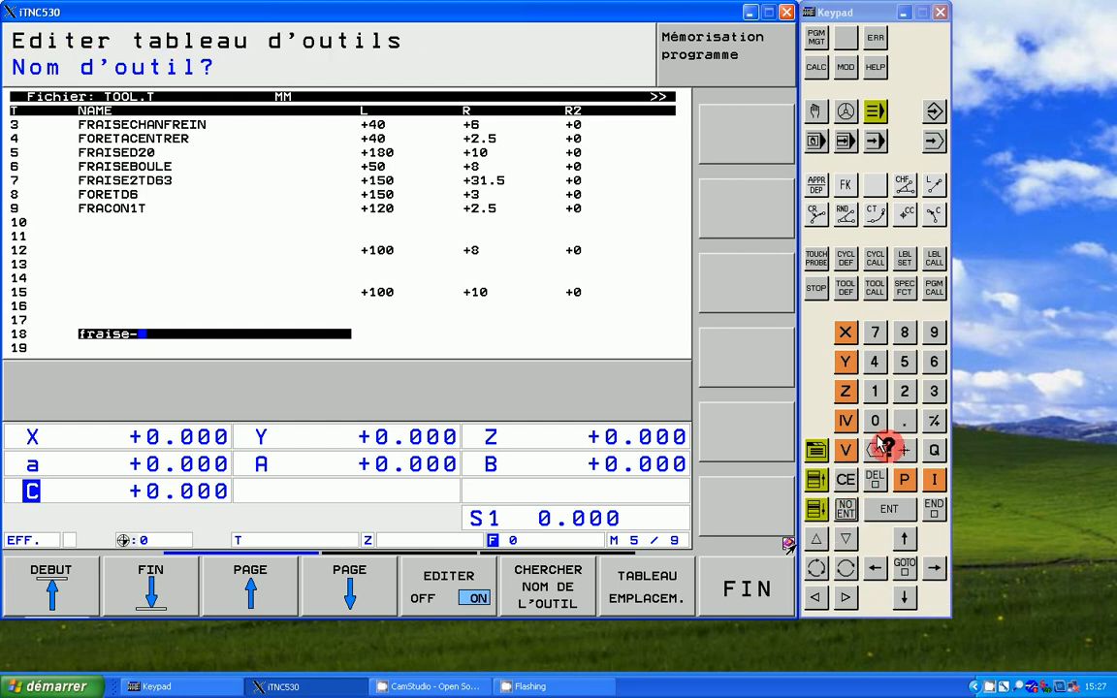
click(898, 386)
text(t)
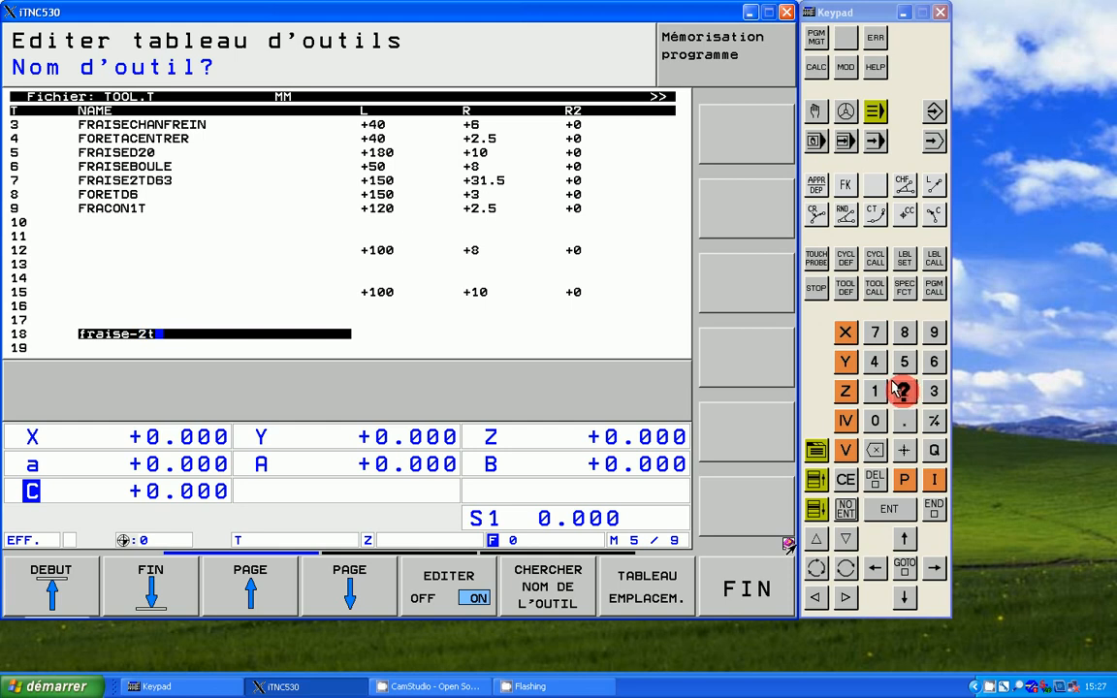
text(-)
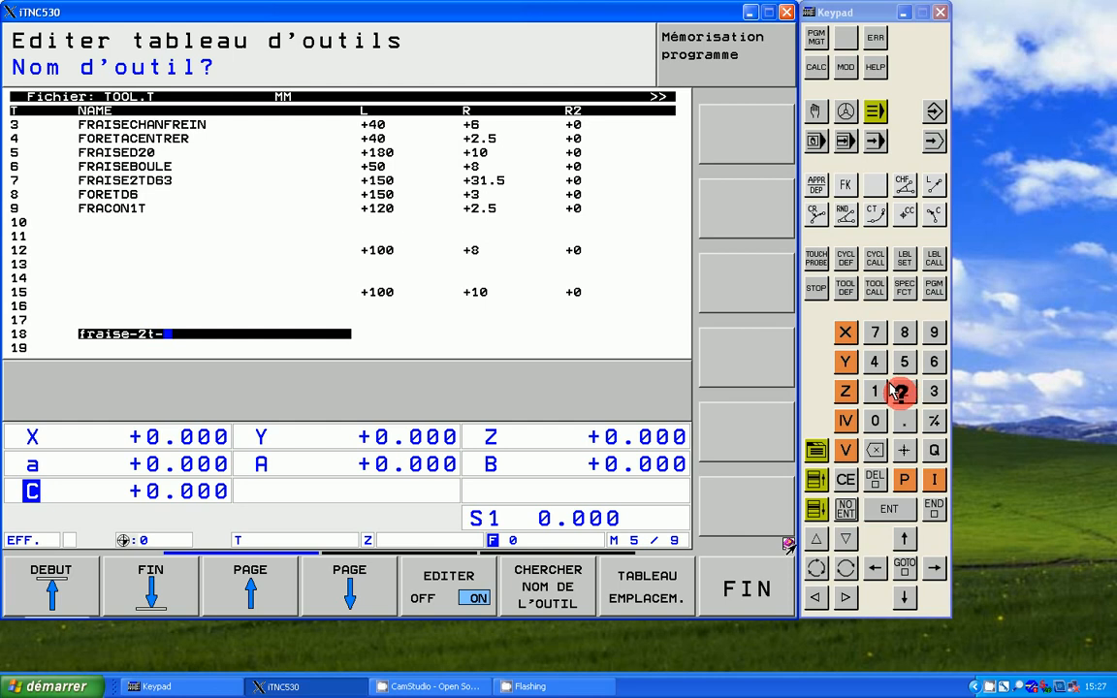
text(eb)
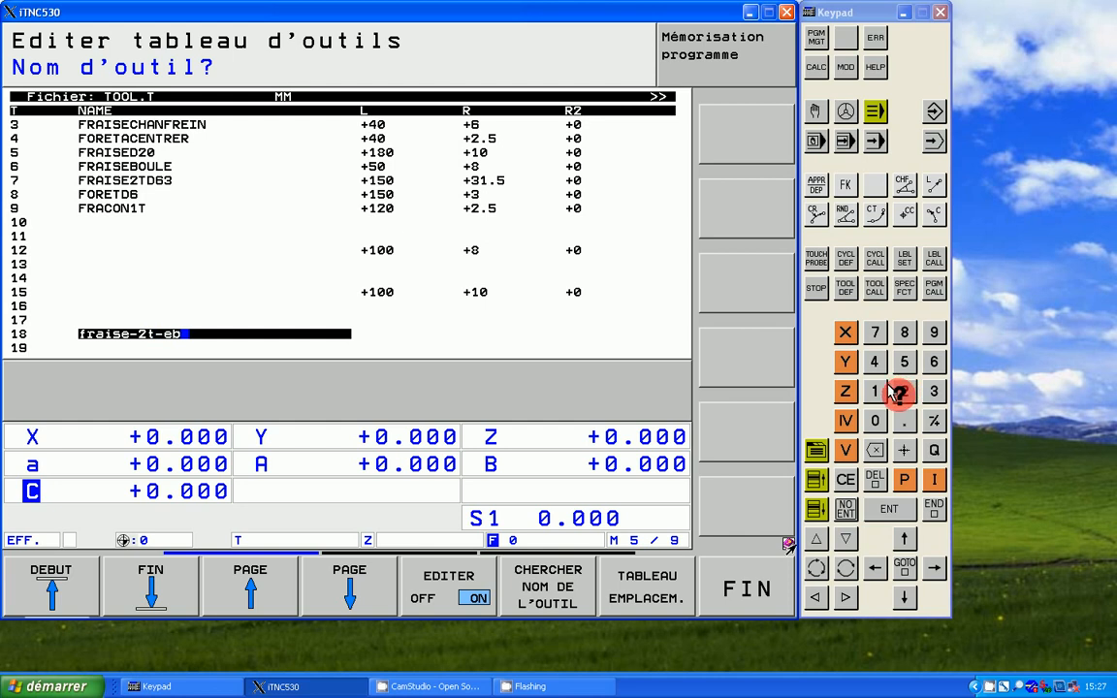
text(a)
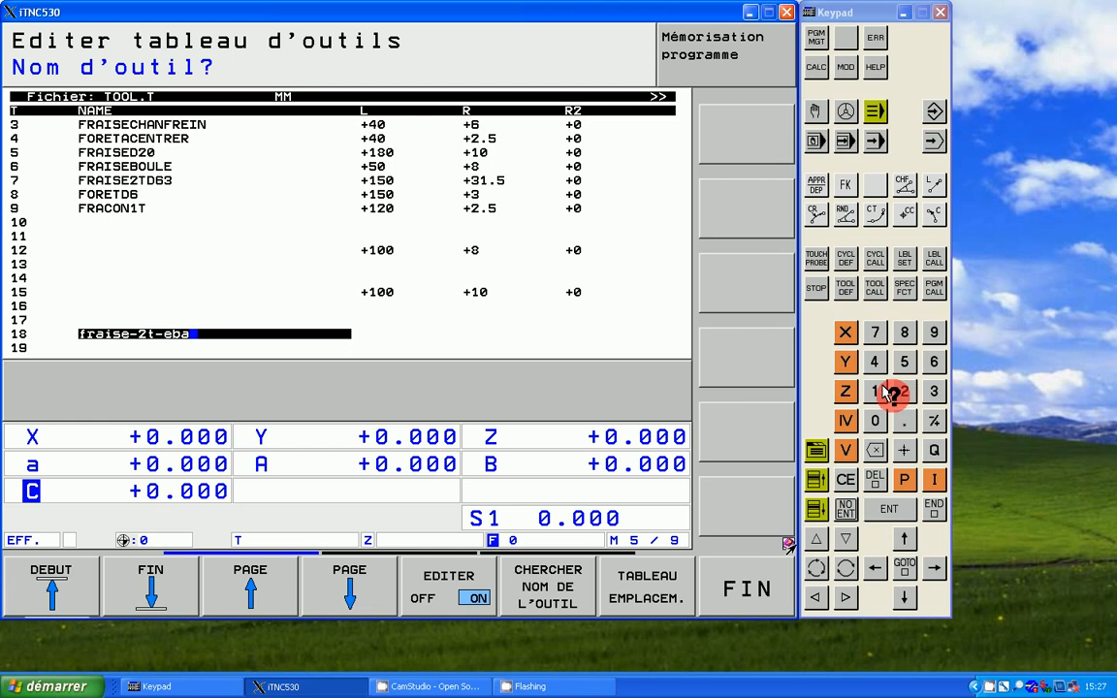
text(uche)
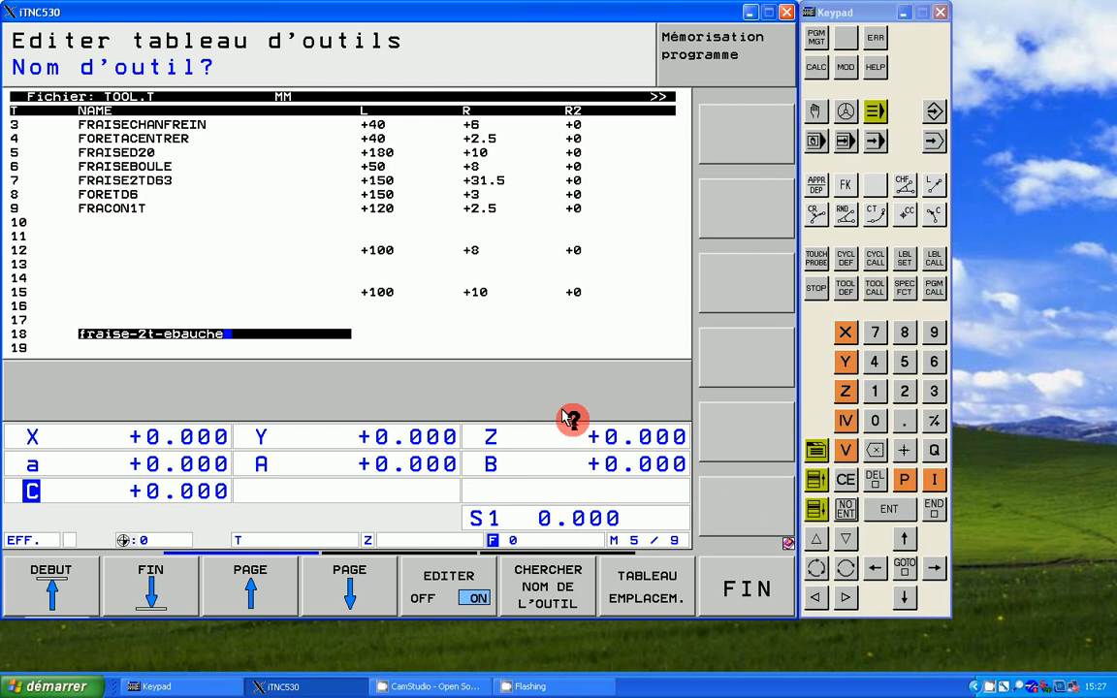
click(934, 569)
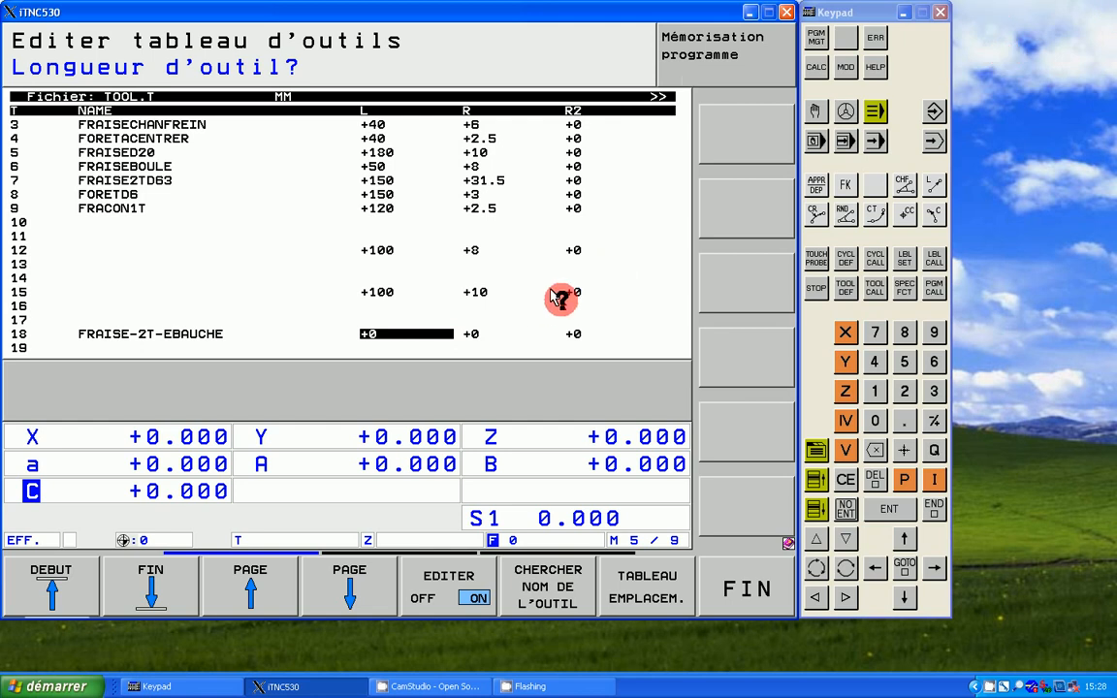
Step: Set the length of tool 18 to 100 and its radius R to 9
click(876, 390)
click(874, 418)
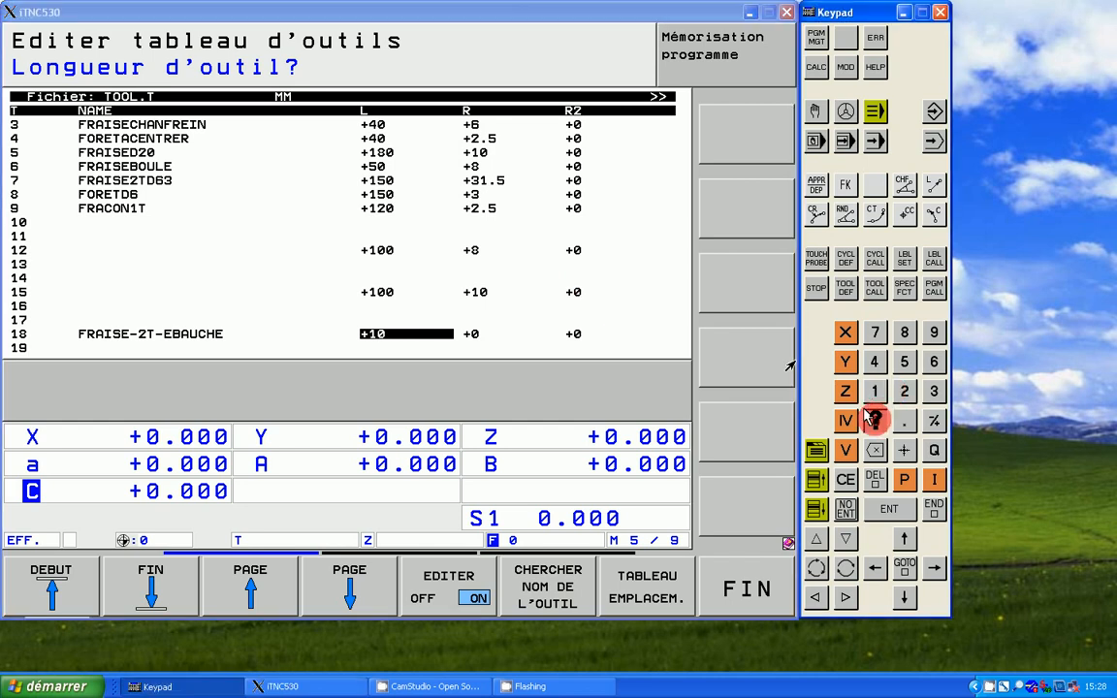
click(875, 420)
key(Return)
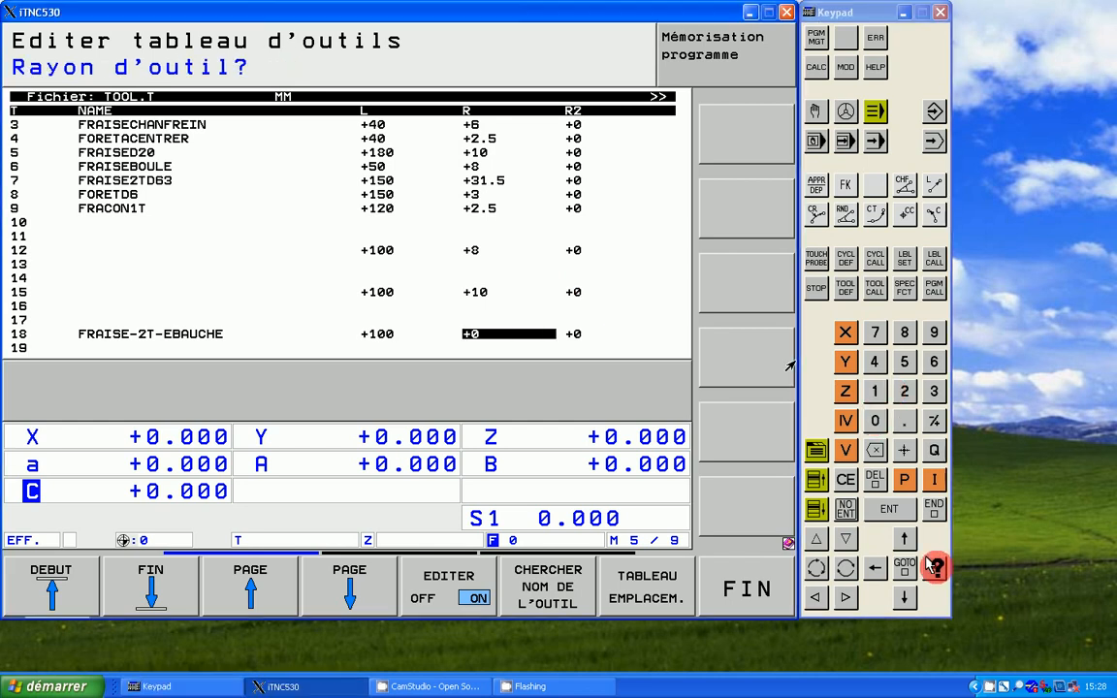
click(933, 332)
click(923, 554)
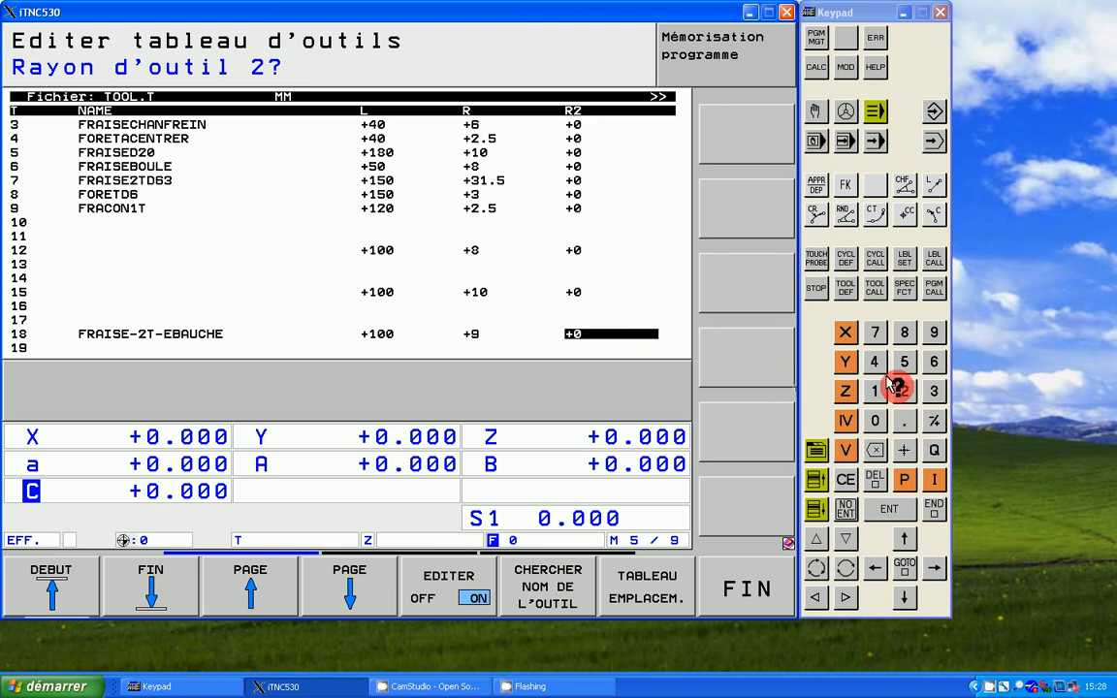
Step: Try 9 and 1 as the second radius R2 of tool 18, and reset it to 0
click(933, 329)
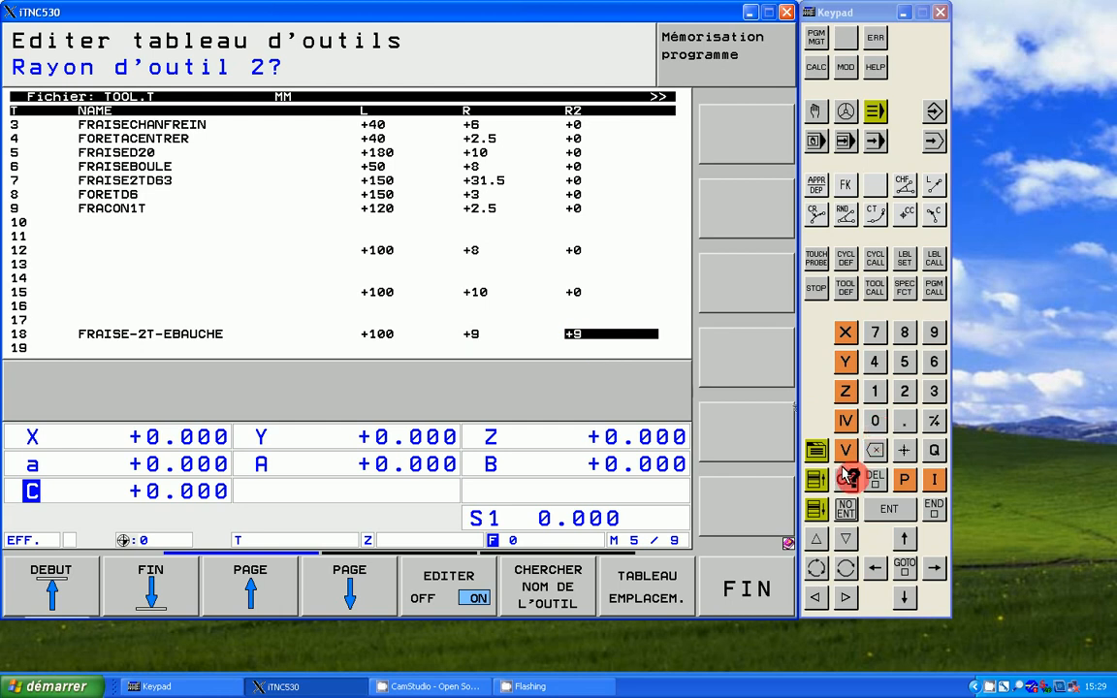
click(873, 389)
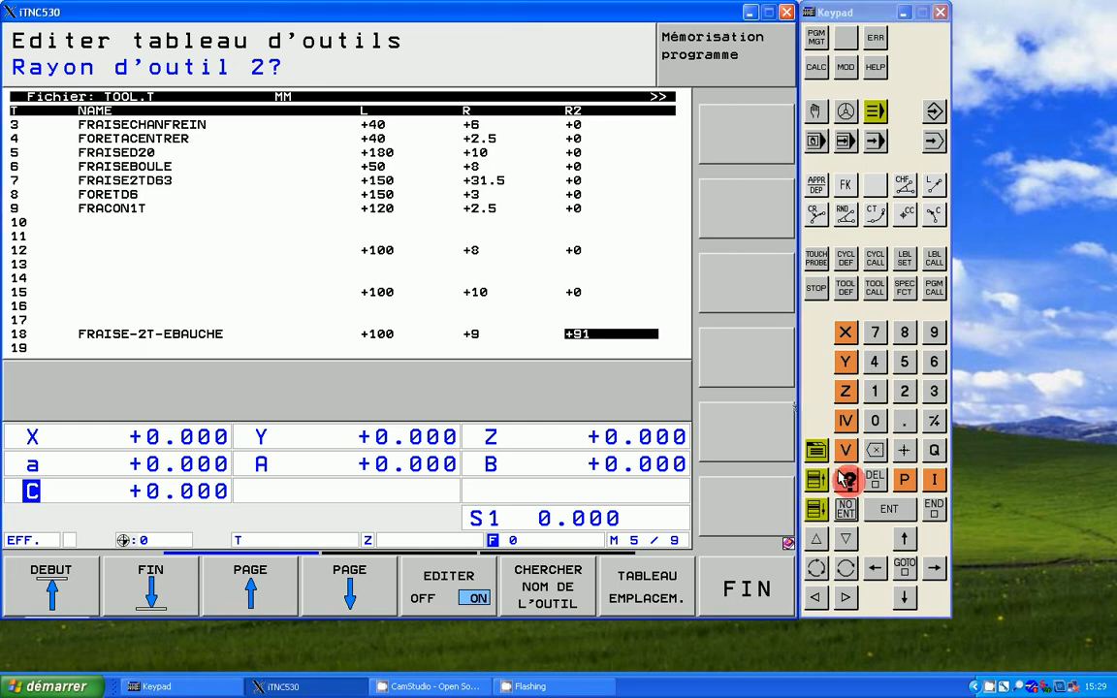
click(846, 481)
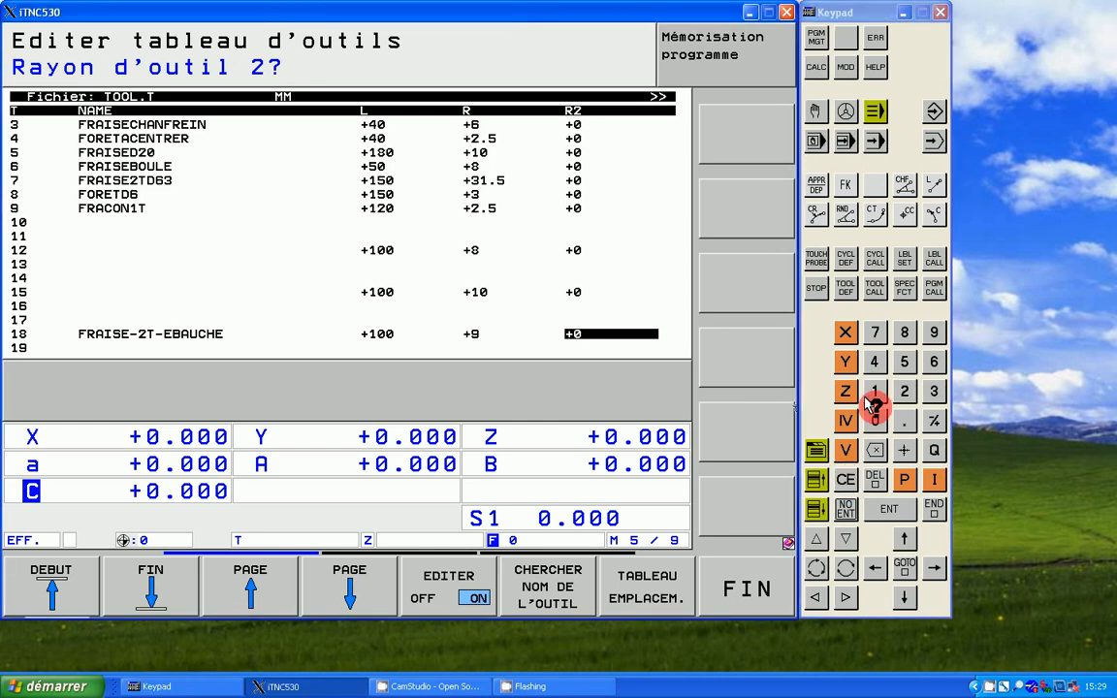
click(873, 390)
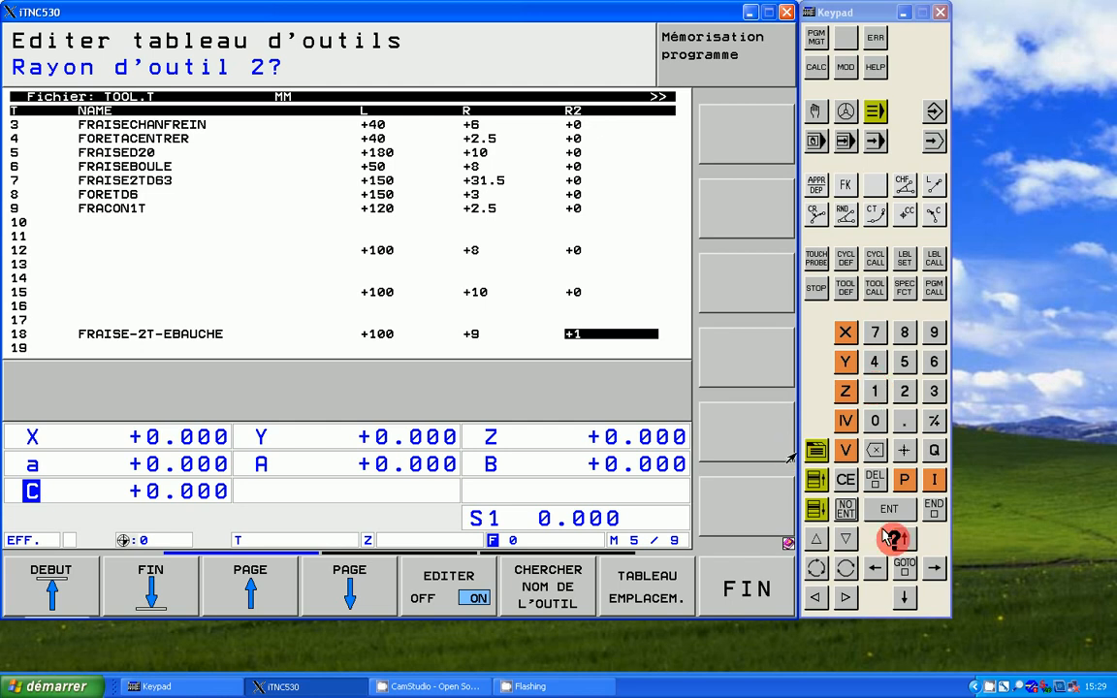
click(876, 419)
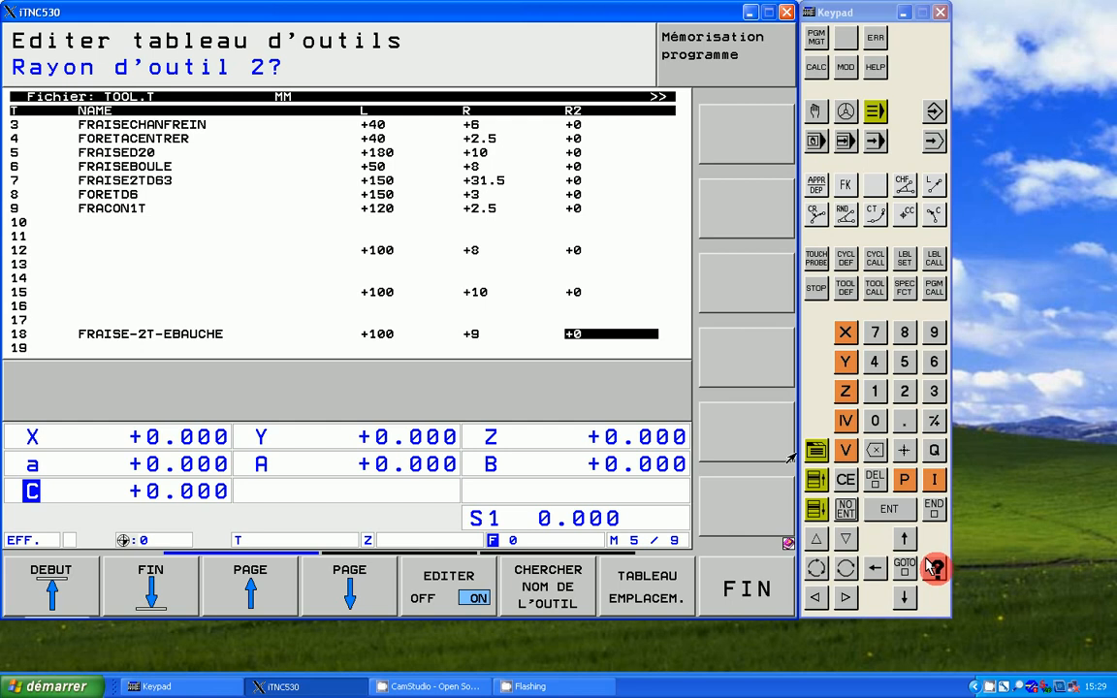
key(Return)
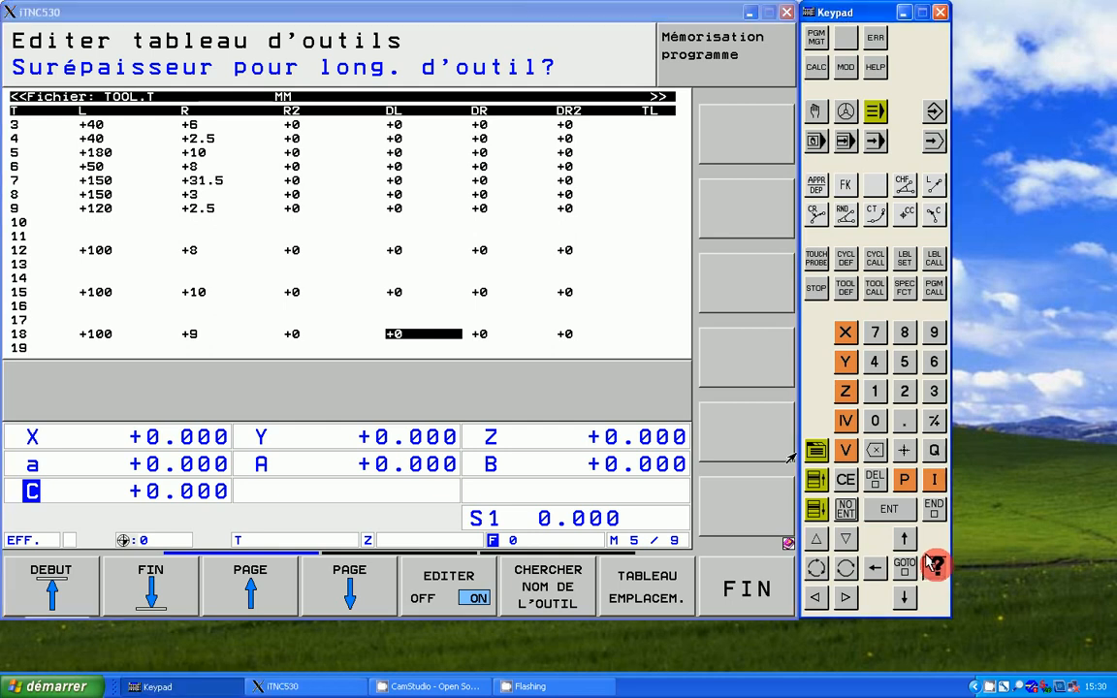
Step: Review tool 18's fields from the length allowance DL through tool lock, twin tool, tool life, comment, teeth and wear tolerances to the PLC status
key(Right)
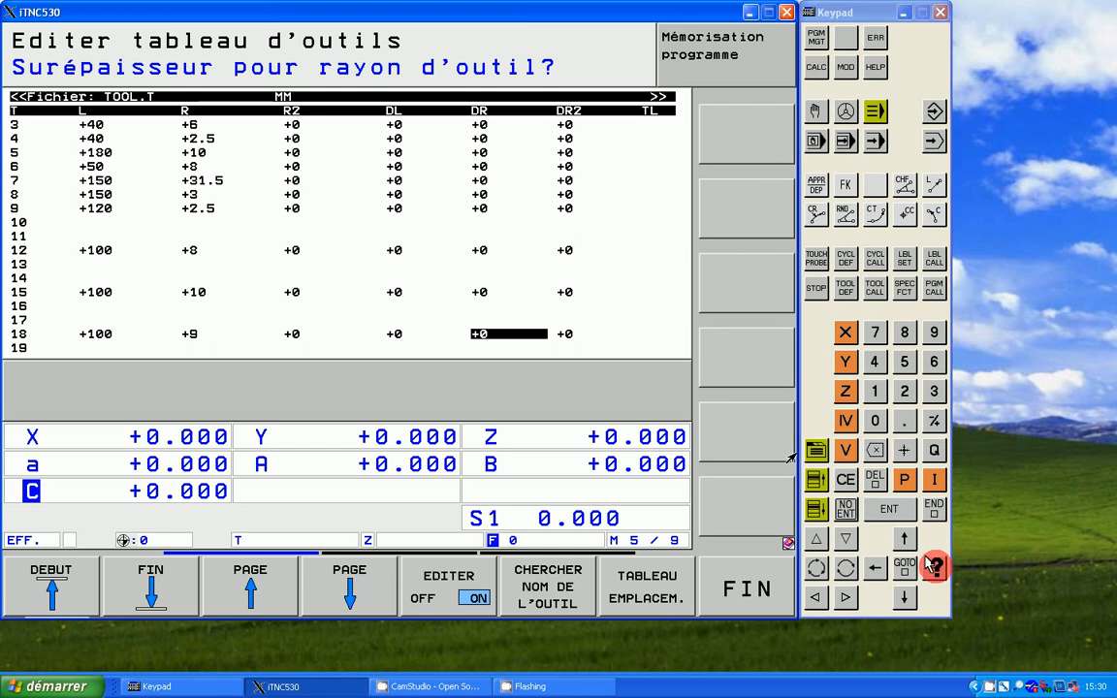
key(Return)
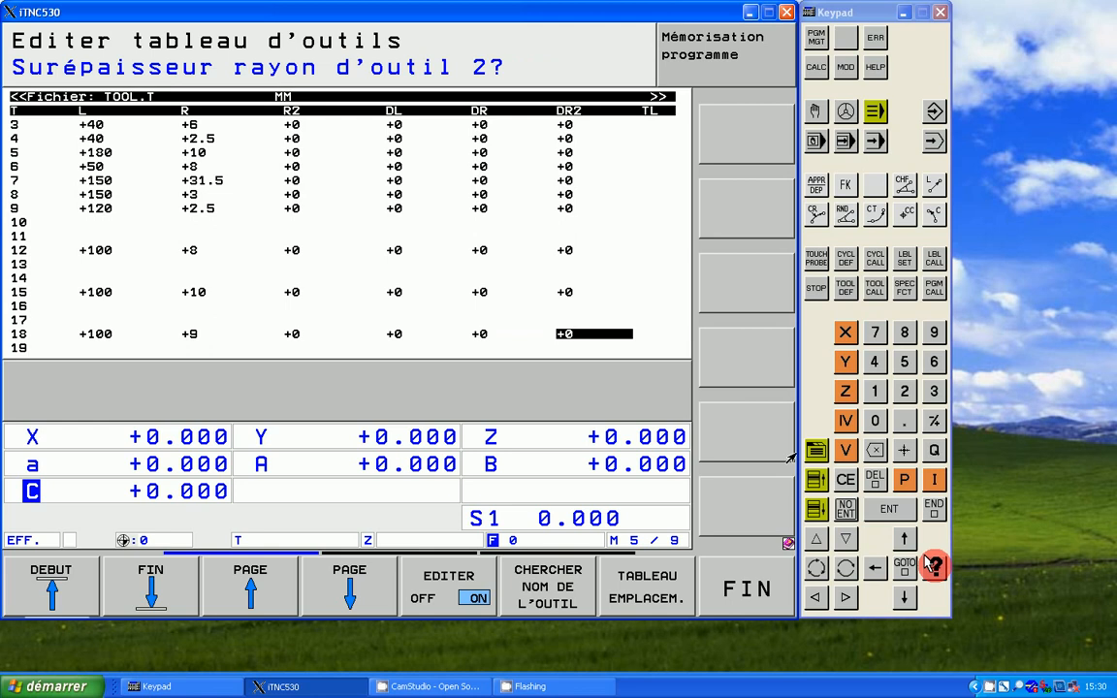
key(Return)
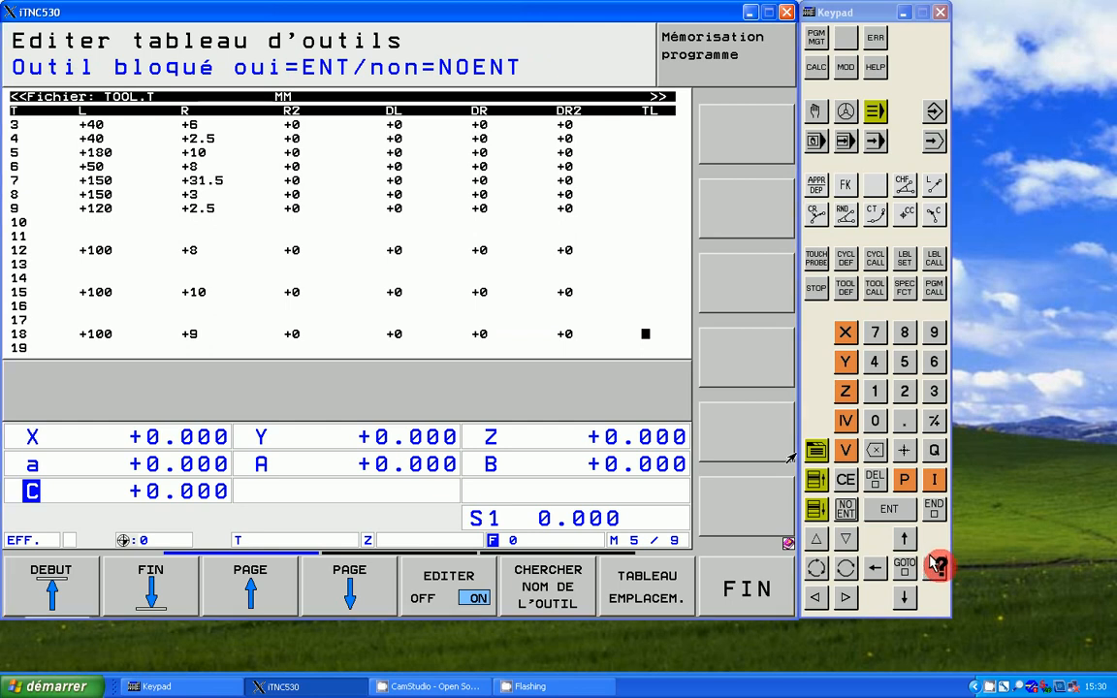
click(933, 566)
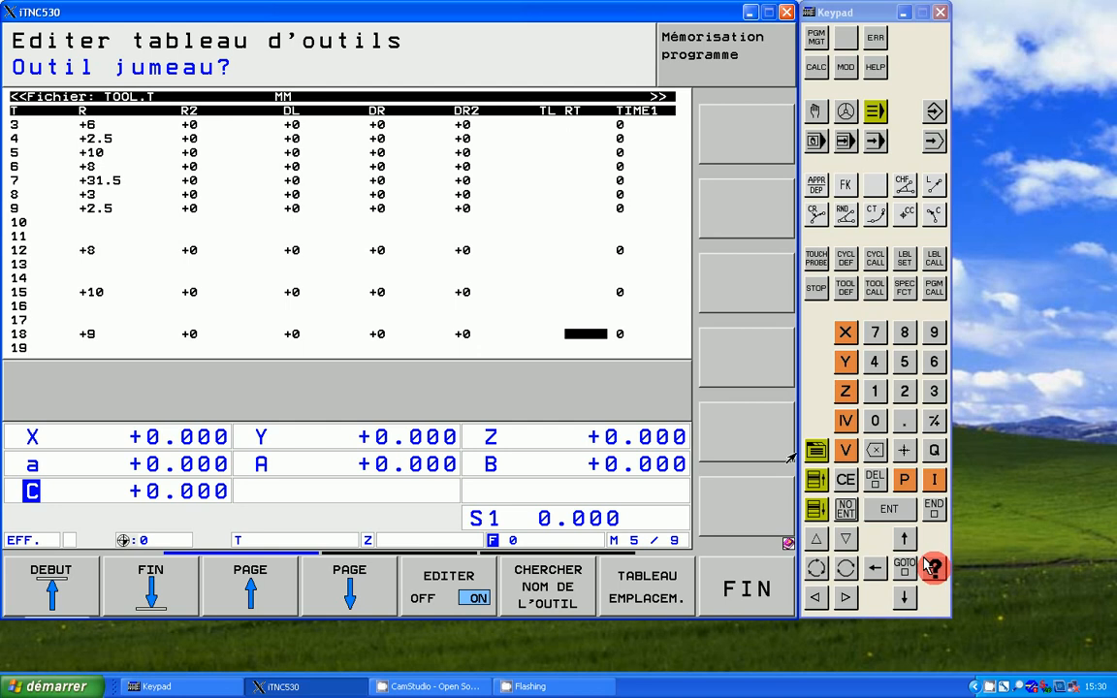
key(Right)
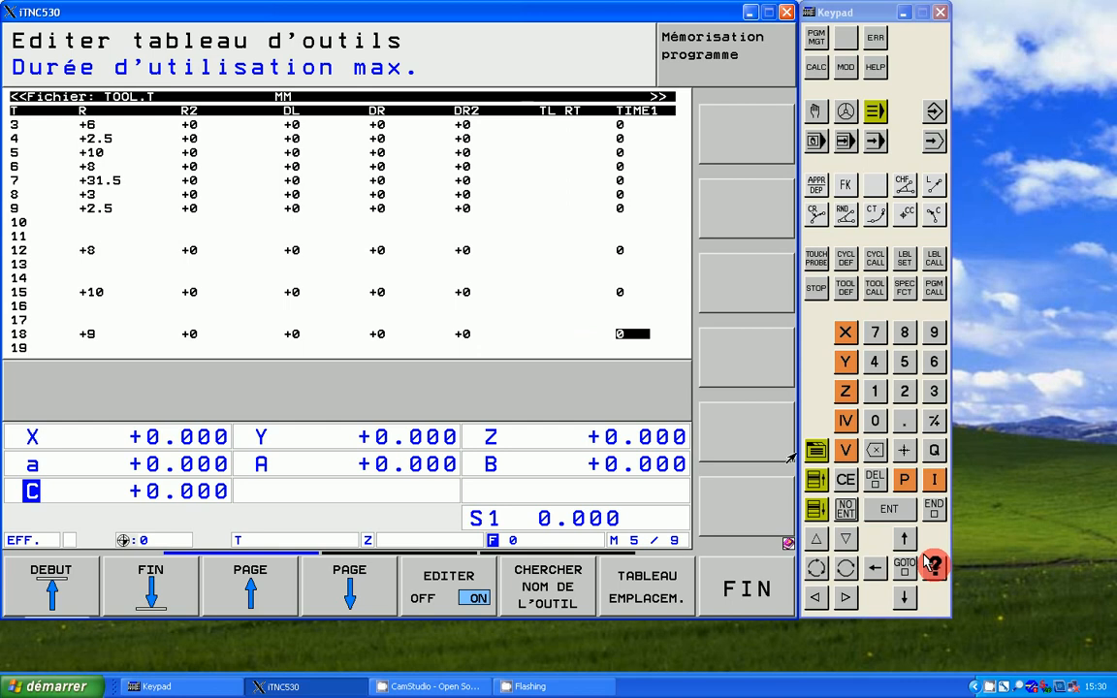
key(Right)
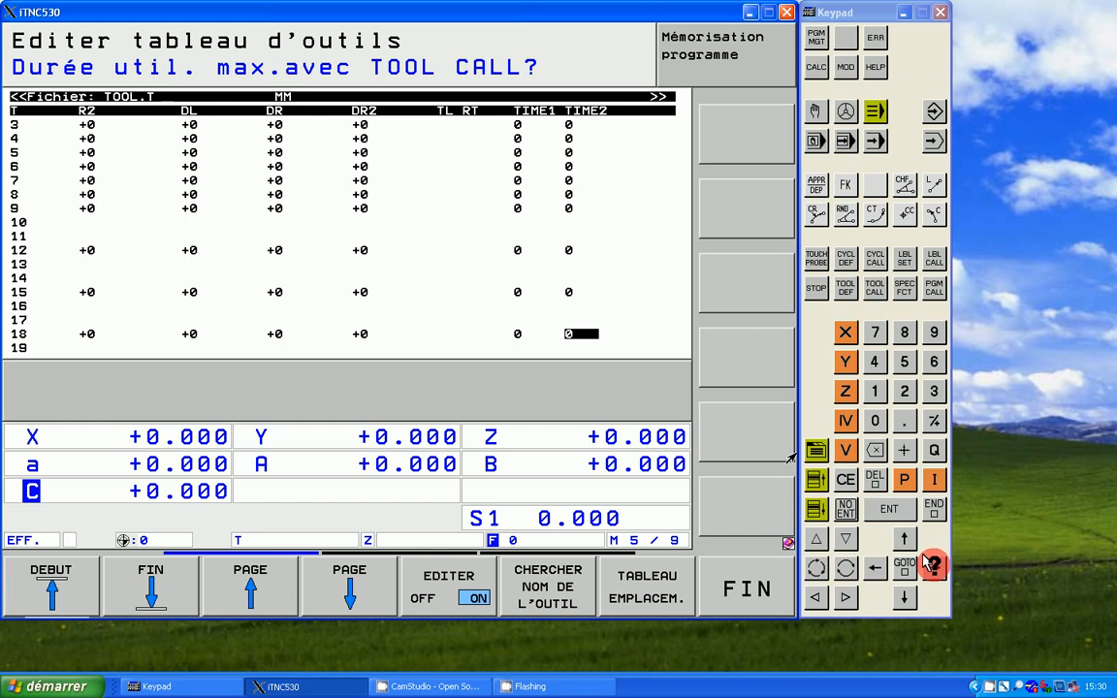
key(Right)
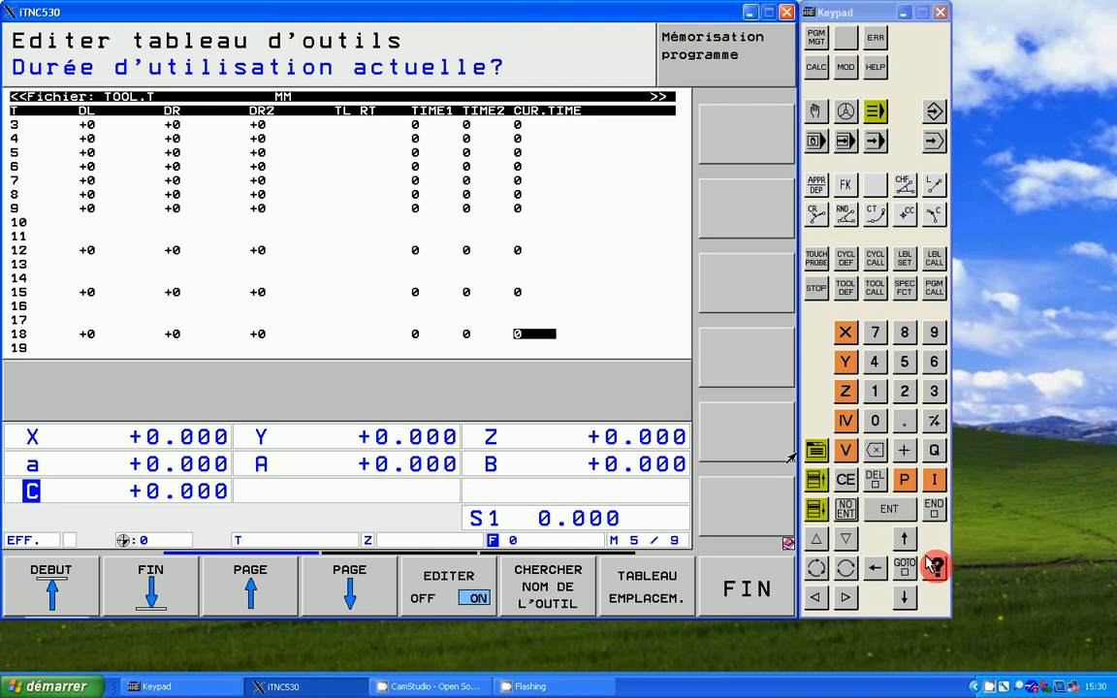
key(Return)
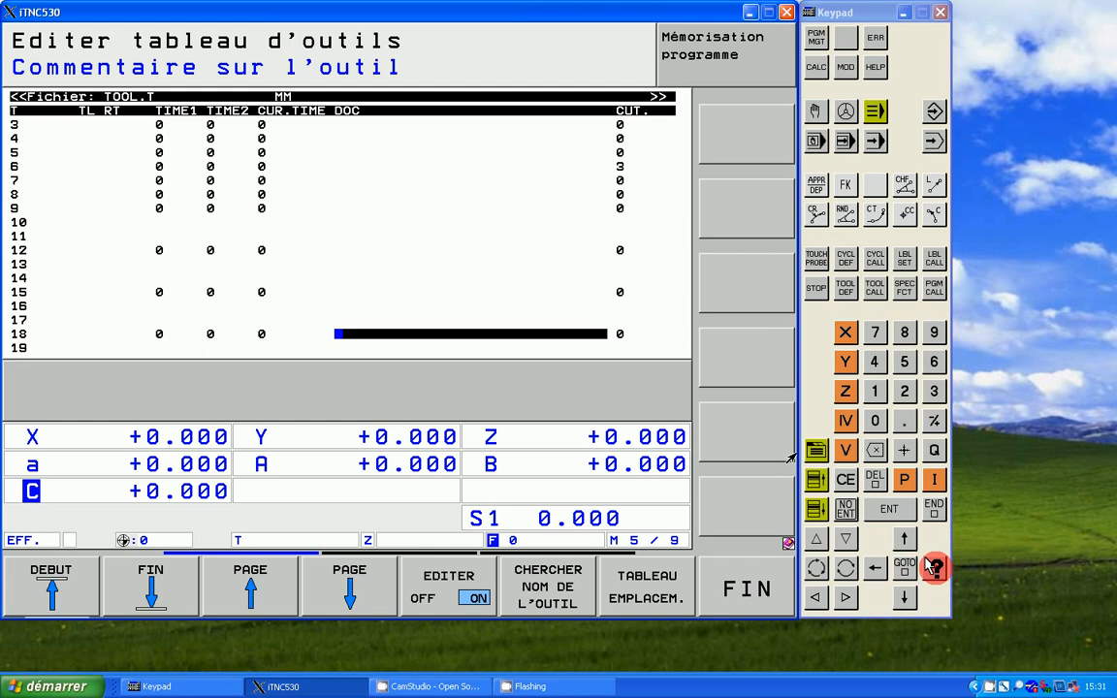
click(928, 564)
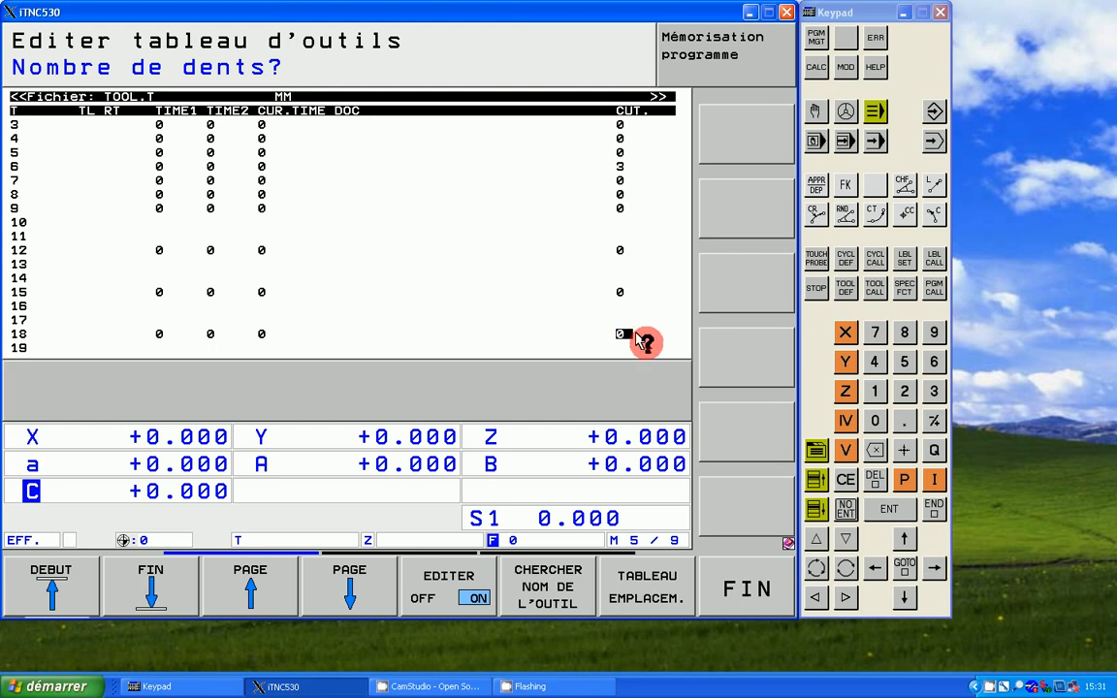
click(931, 569)
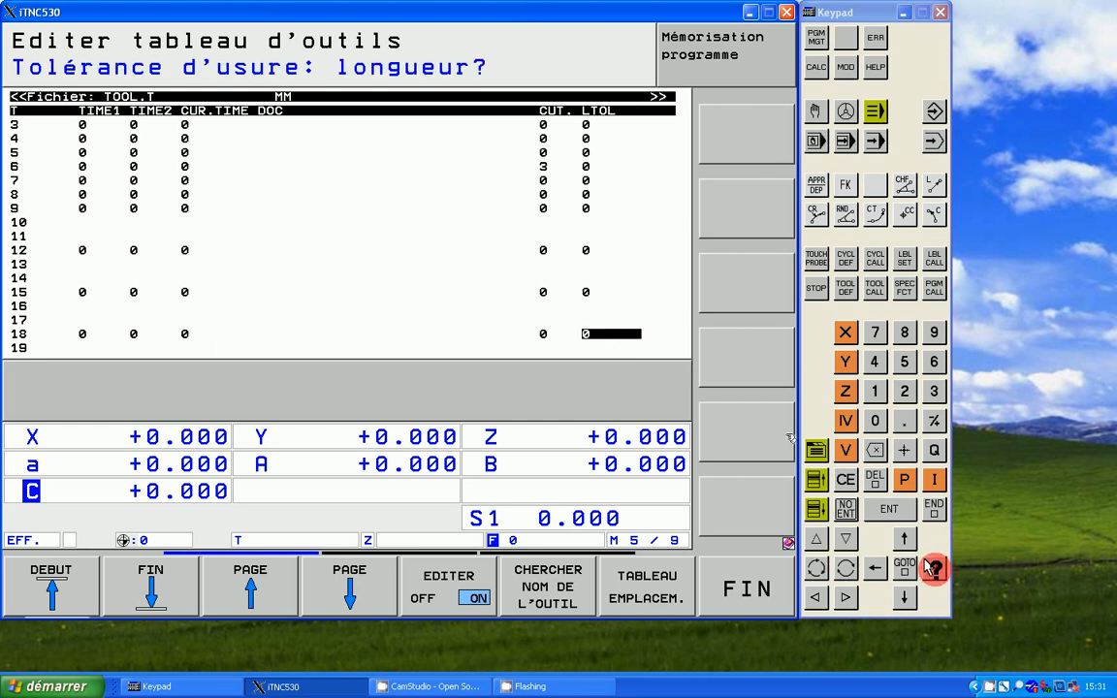
click(930, 570)
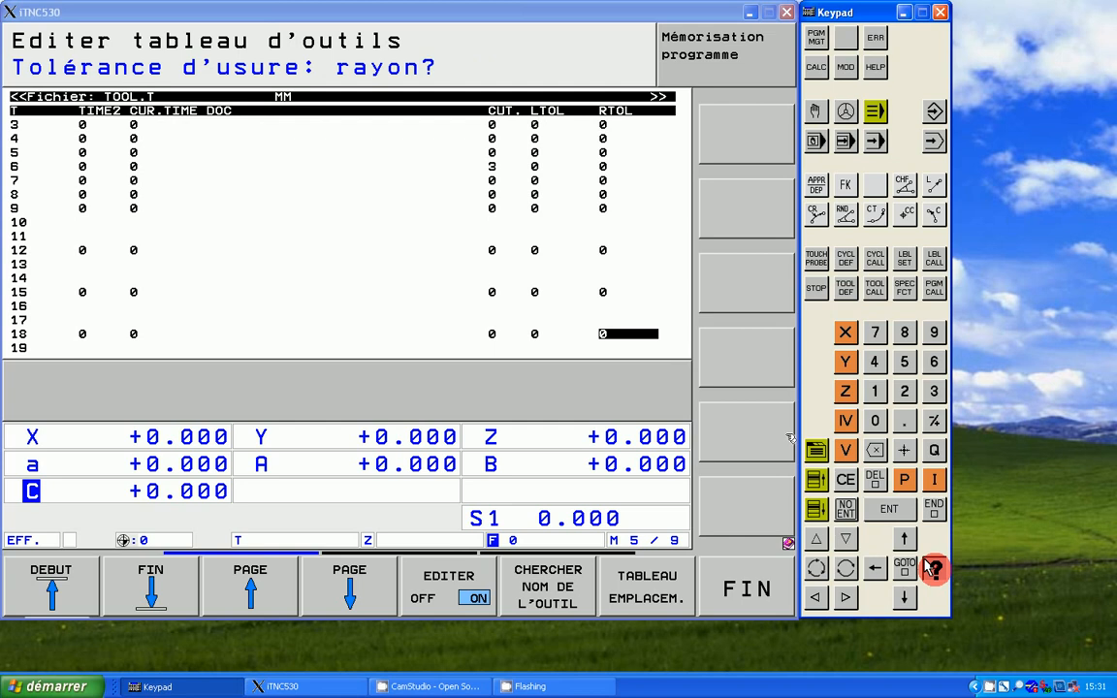
click(931, 570)
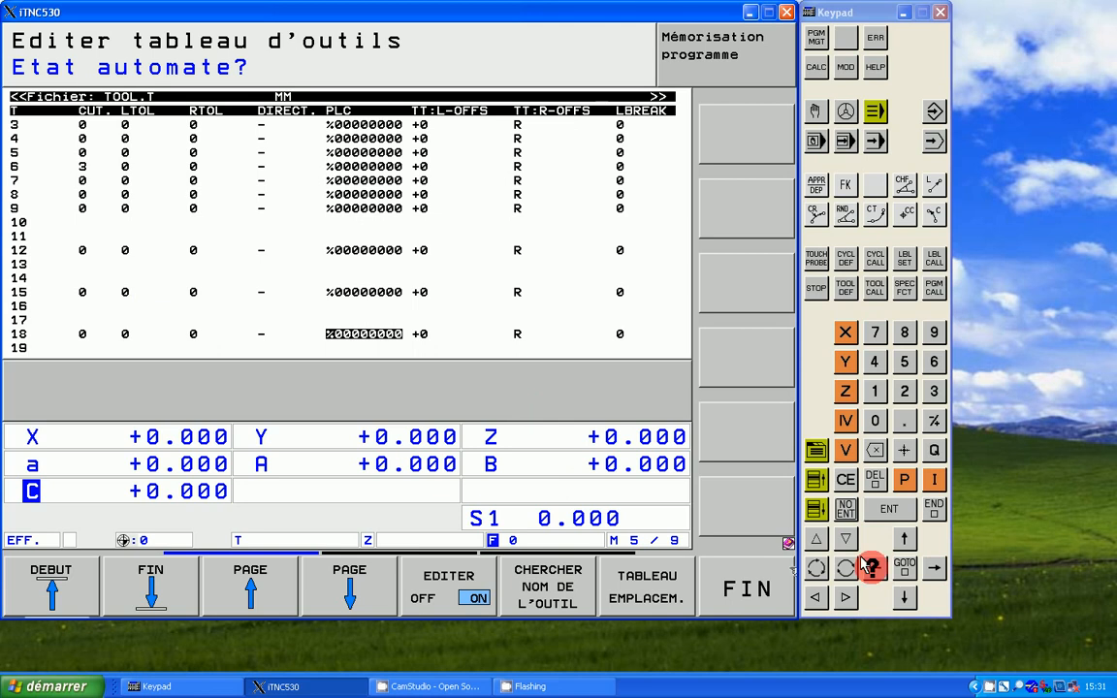
Step: Return to tool 18's CUT. field and set the number of teeth to 3
key(Left)
key(Left)
key(Left)
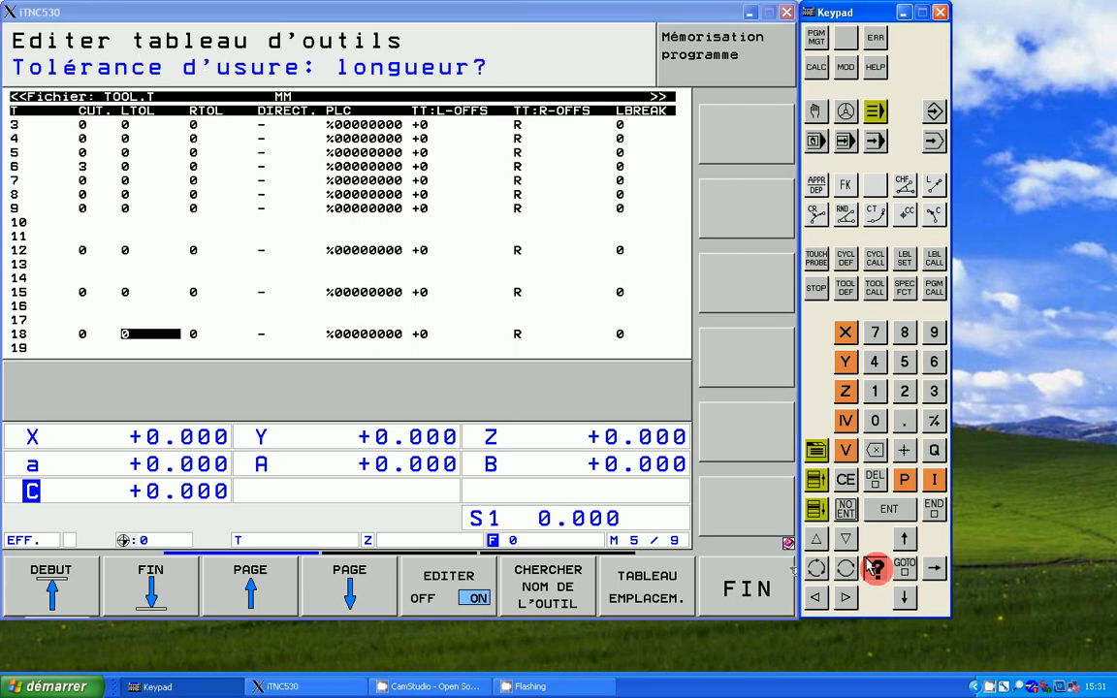
click(869, 565)
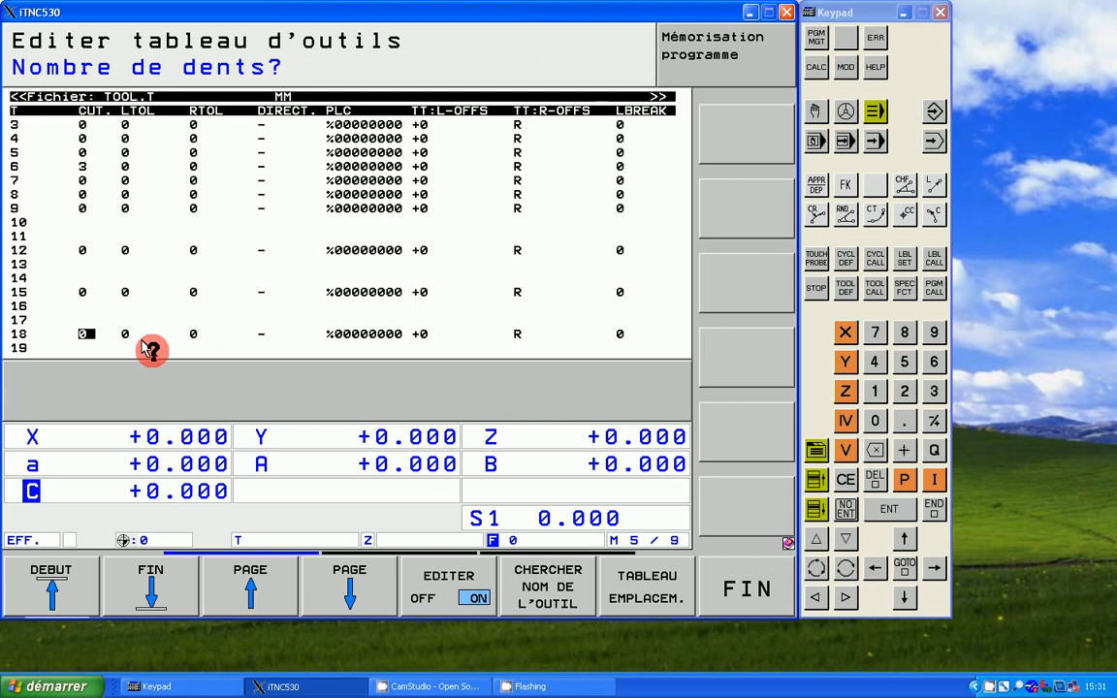
click(929, 391)
click(929, 391)
click(929, 569)
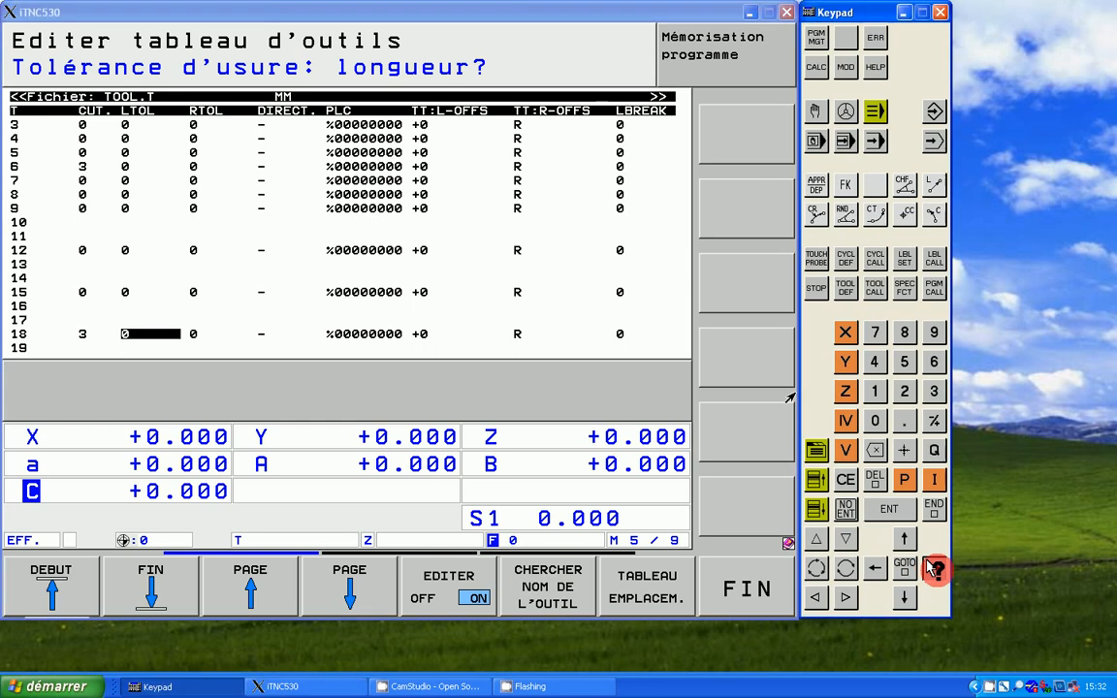
Step: Review tool 18's fields from the radius wear tolerance RTOL through probing direction, PLC status and tool offsets to the breakage tolerance RBREAK
key(Right)
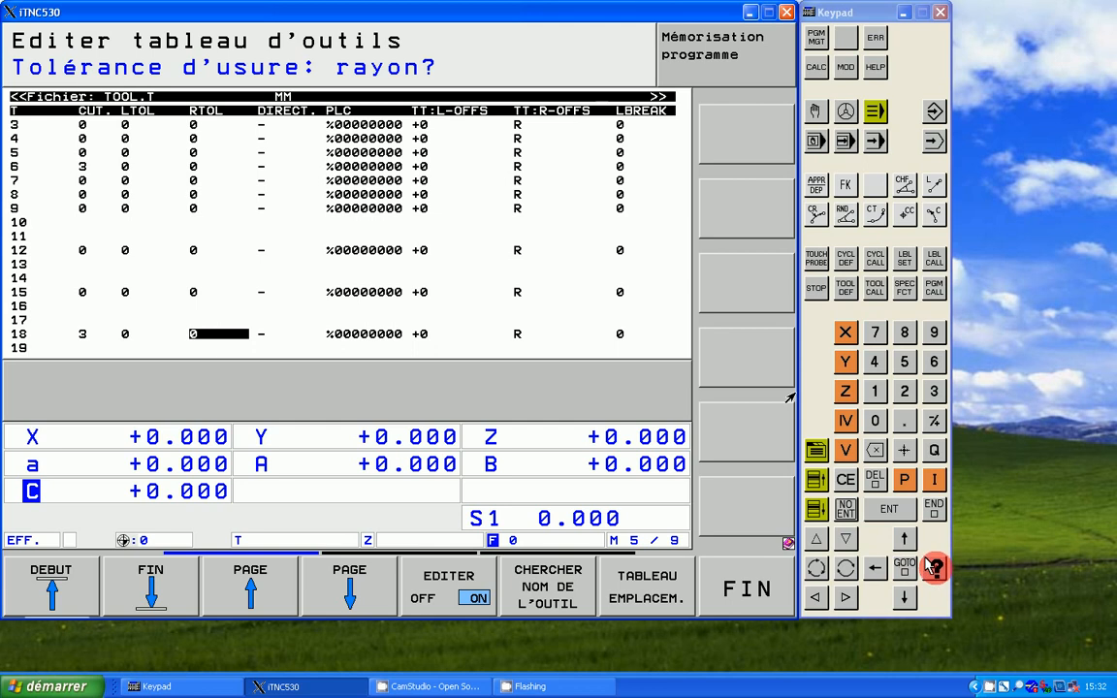
click(927, 559)
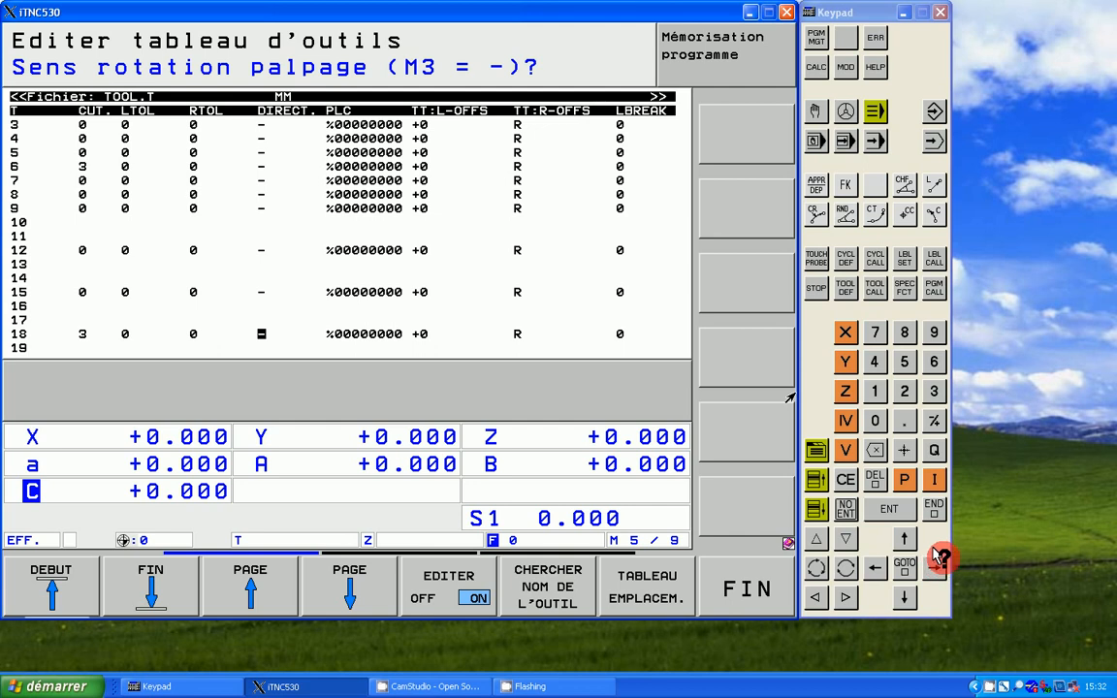
click(936, 561)
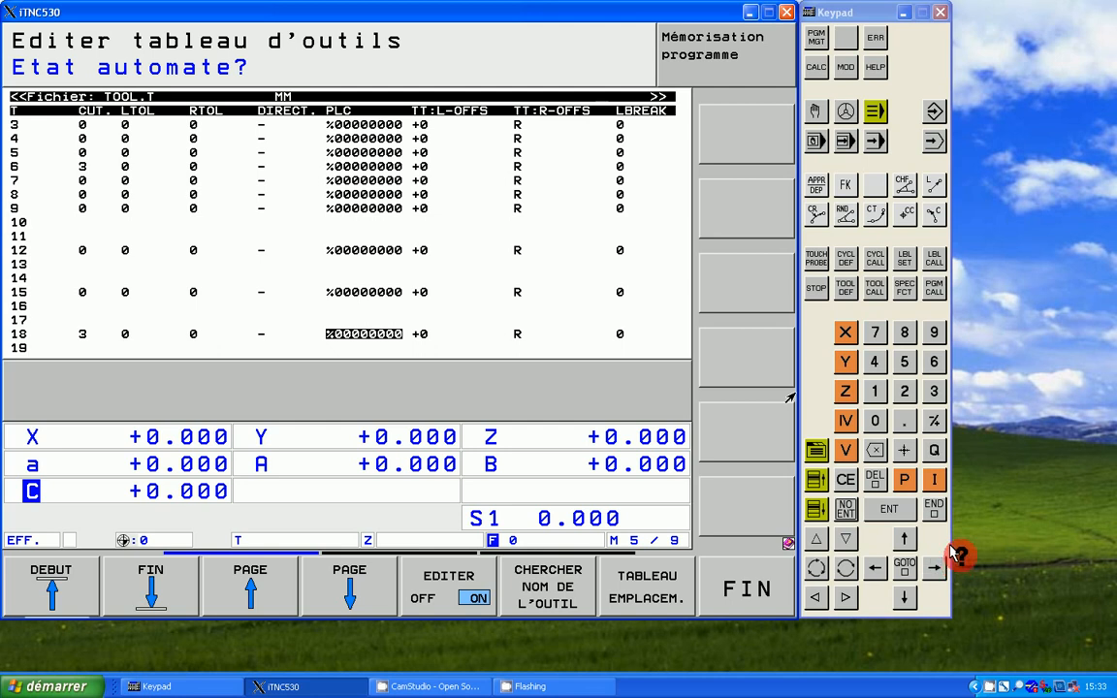
click(932, 565)
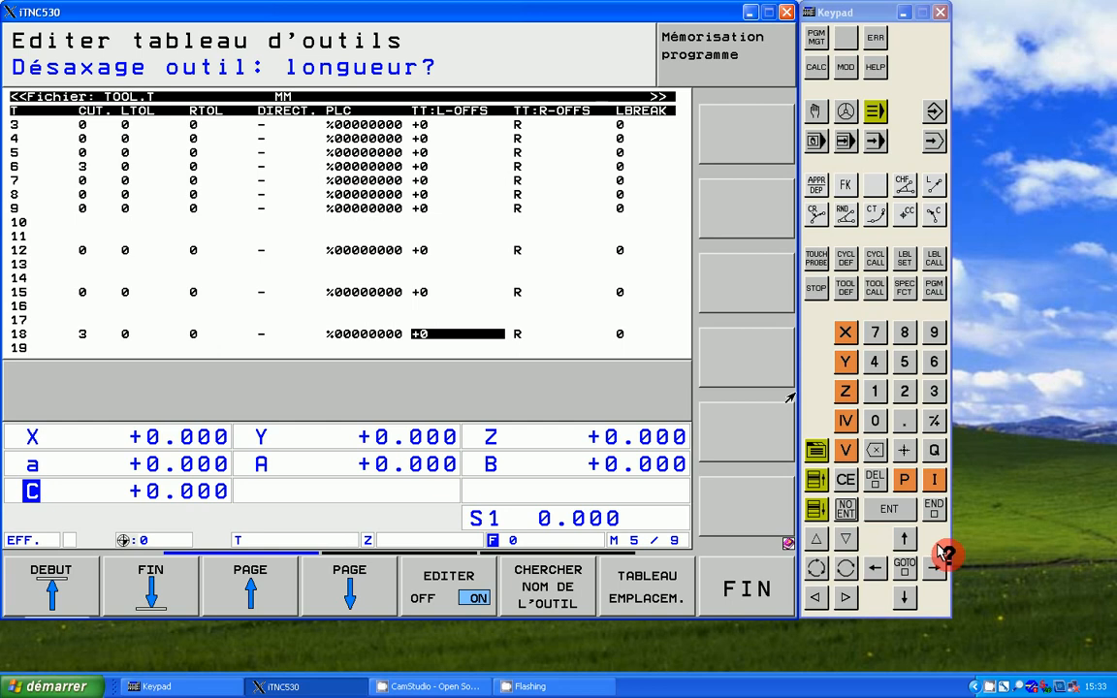
click(932, 567)
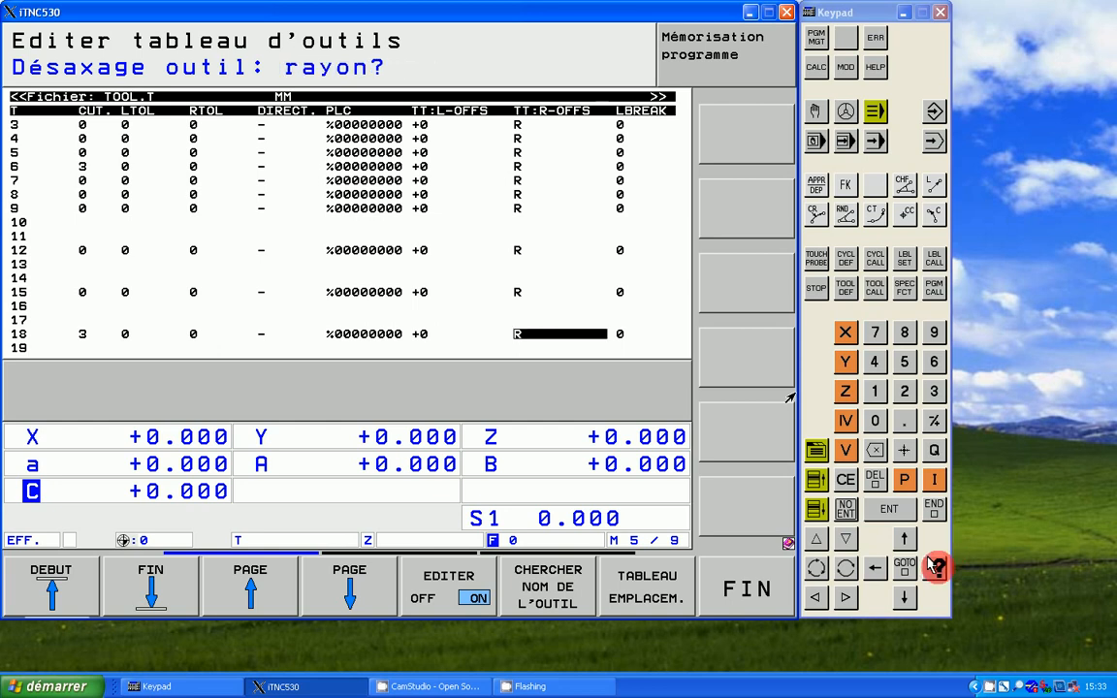
click(933, 567)
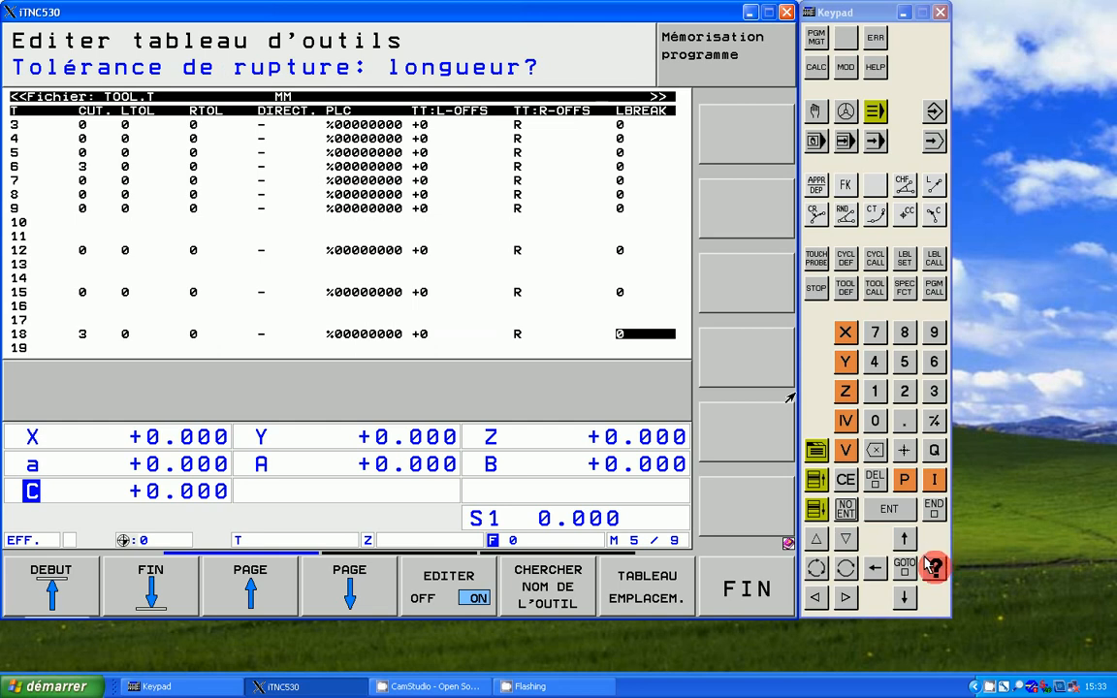
click(932, 567)
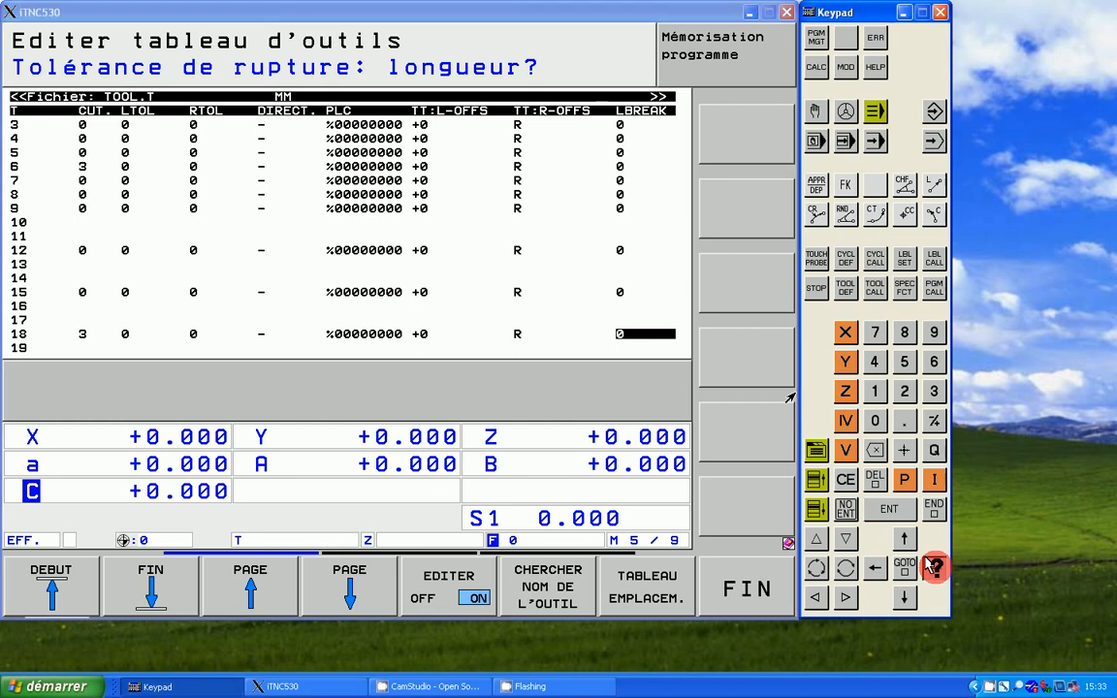
click(933, 567)
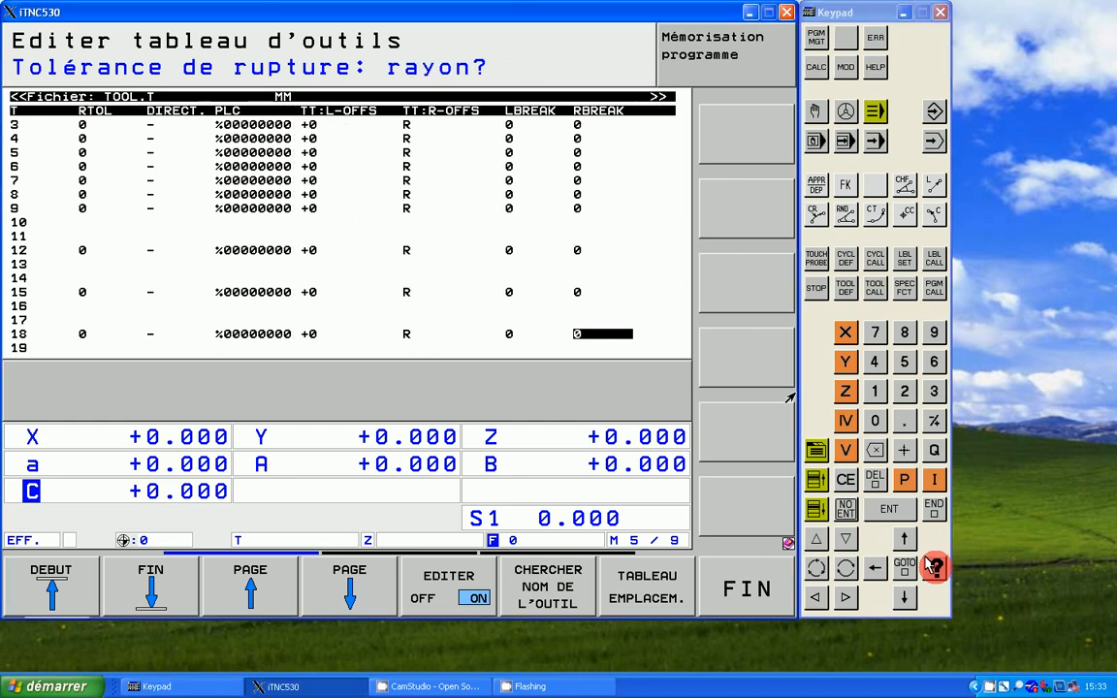
Step: Set the cutting edge length LCUTS of tool 18 to 20
click(934, 568)
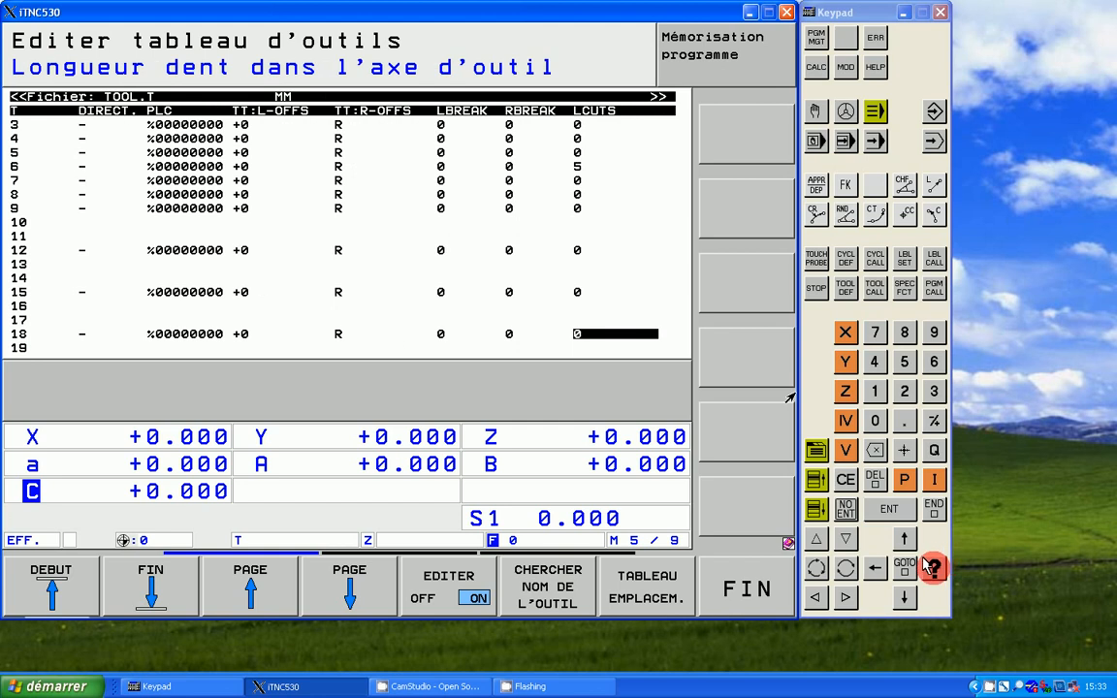
click(903, 391)
click(872, 417)
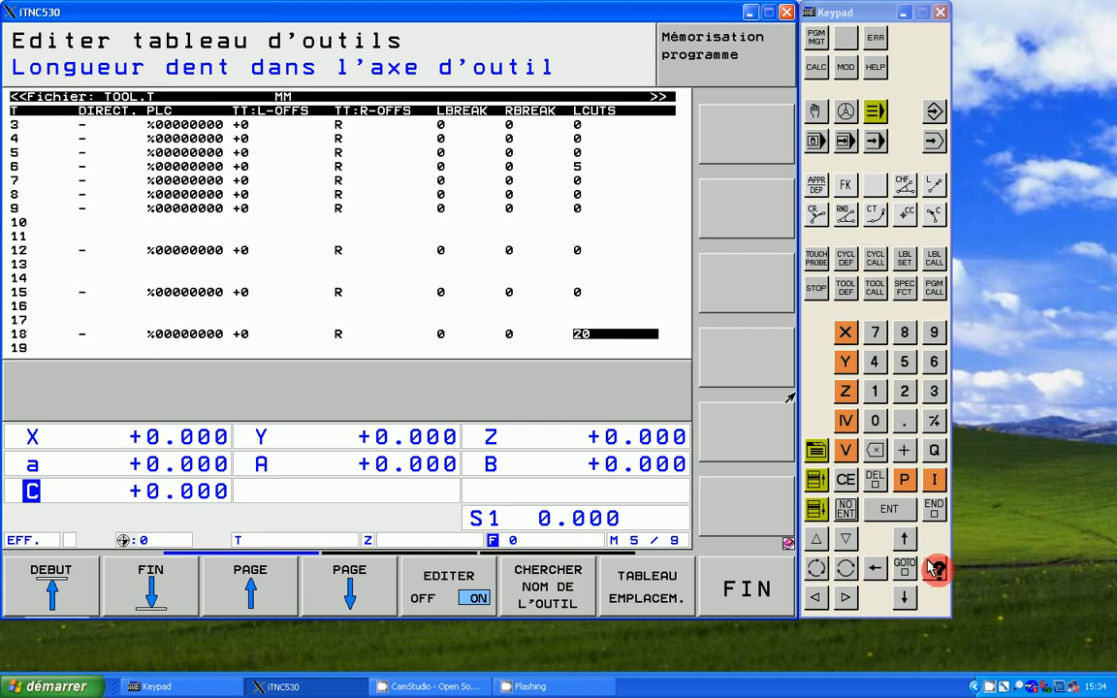
key(Return)
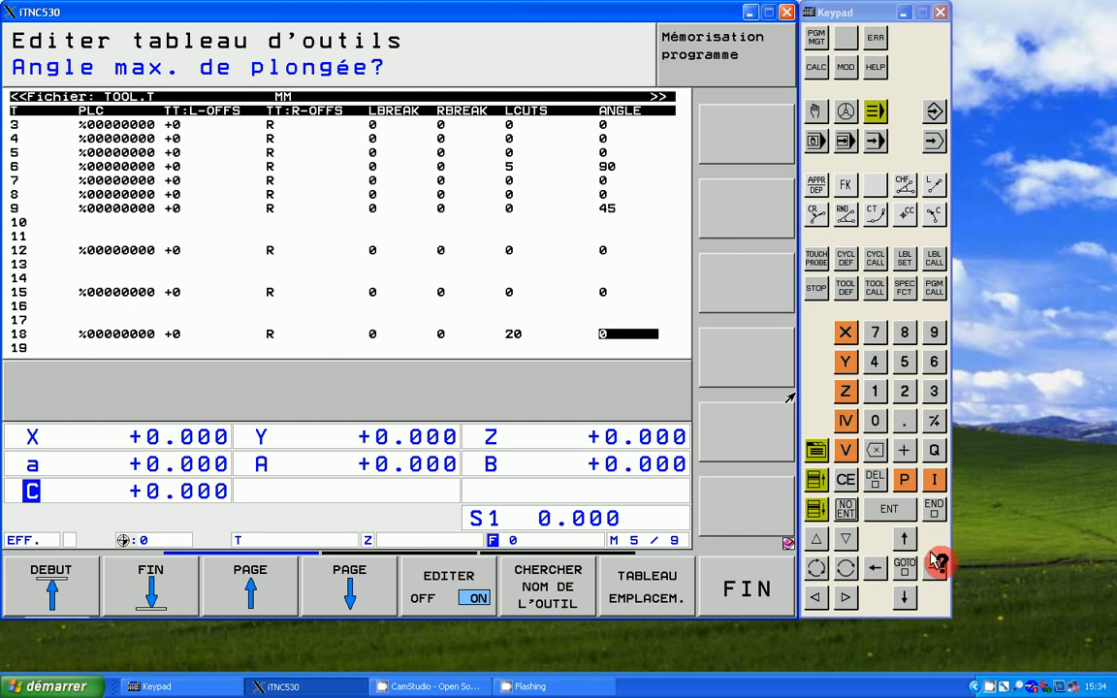
Step: Review tool 18's fields from tool type TYP through tool material, cutting data table, PLC value, probe calibration, PTYP and NMAX to LIFTOFF
key(Right)
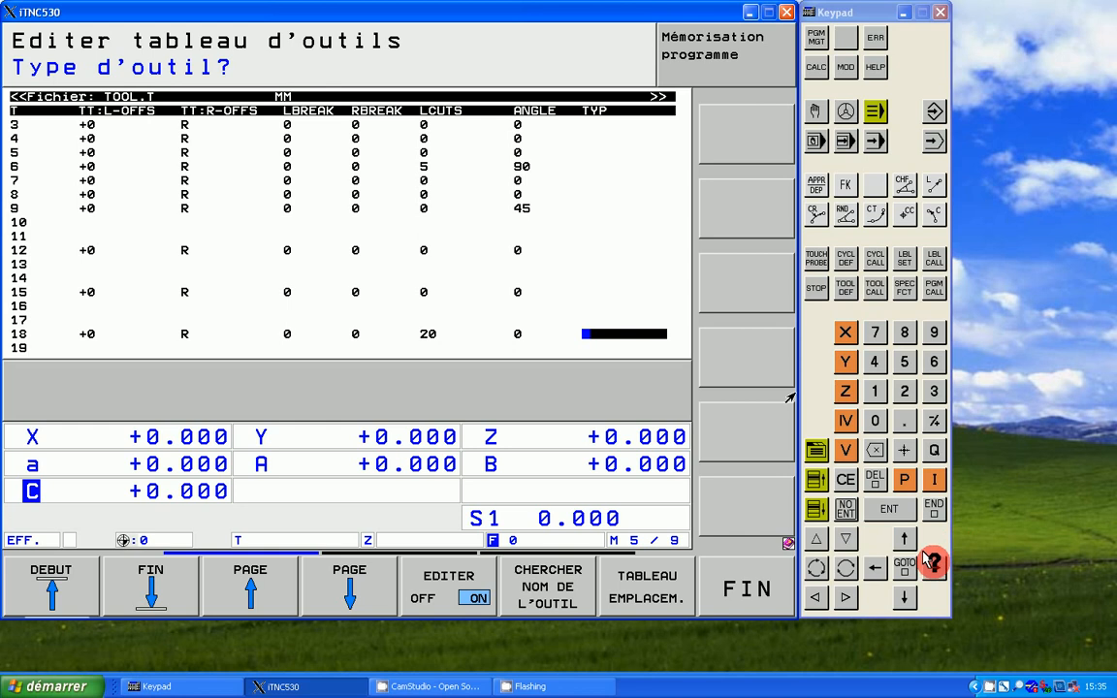
key(Right)
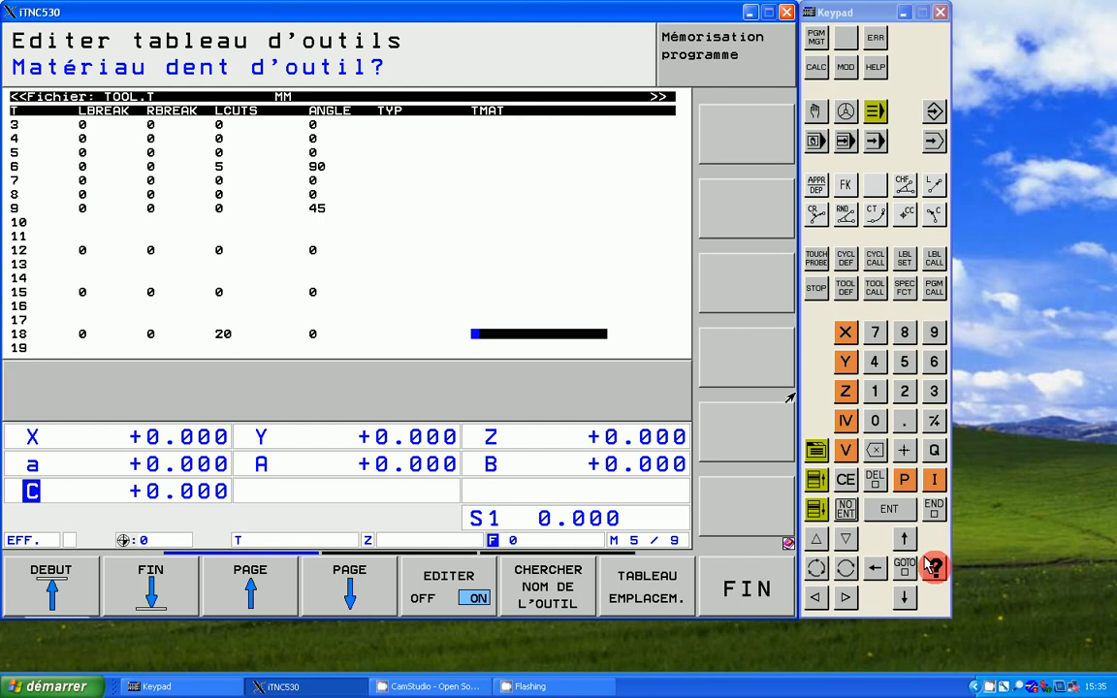
click(931, 564)
click(930, 564)
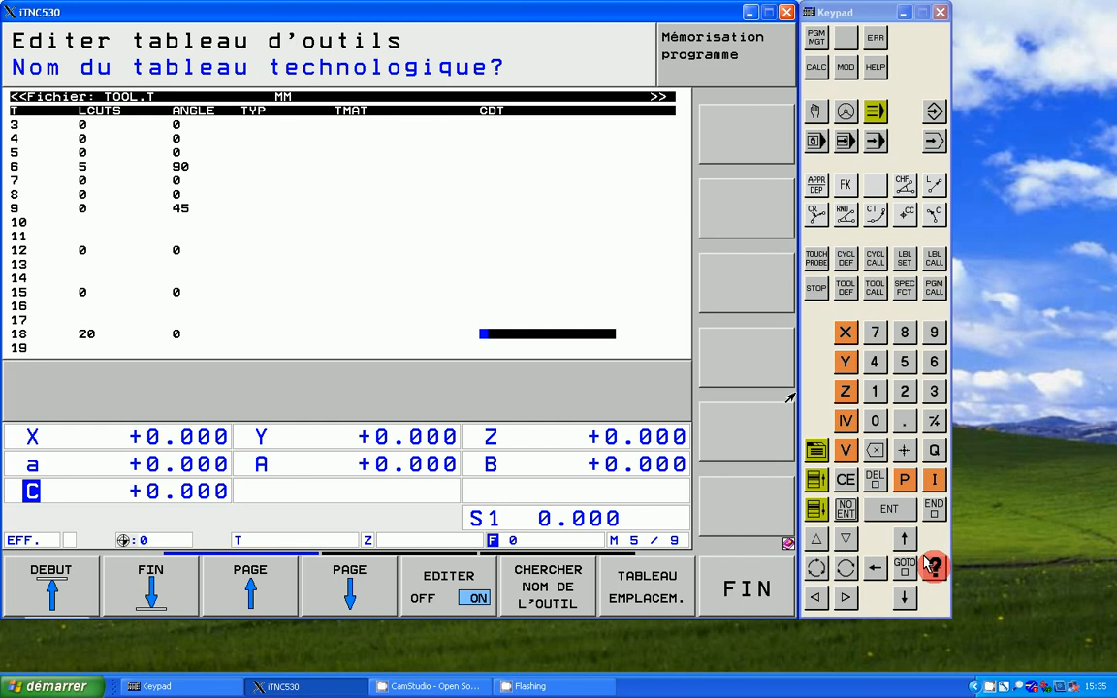
key(Right)
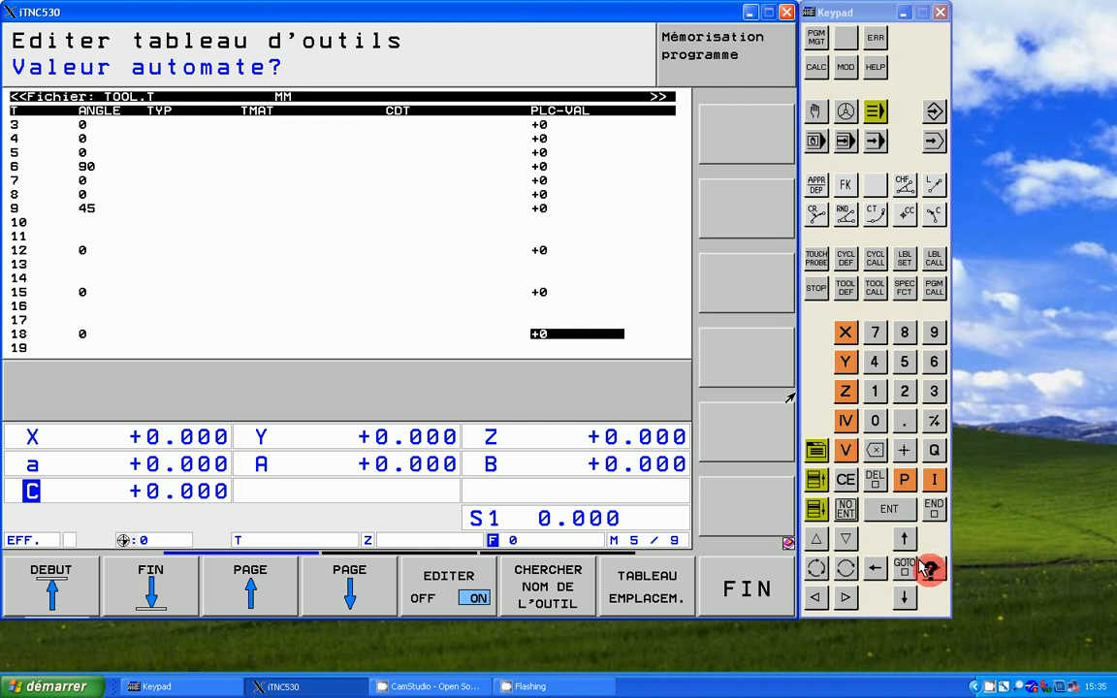
key(Right)
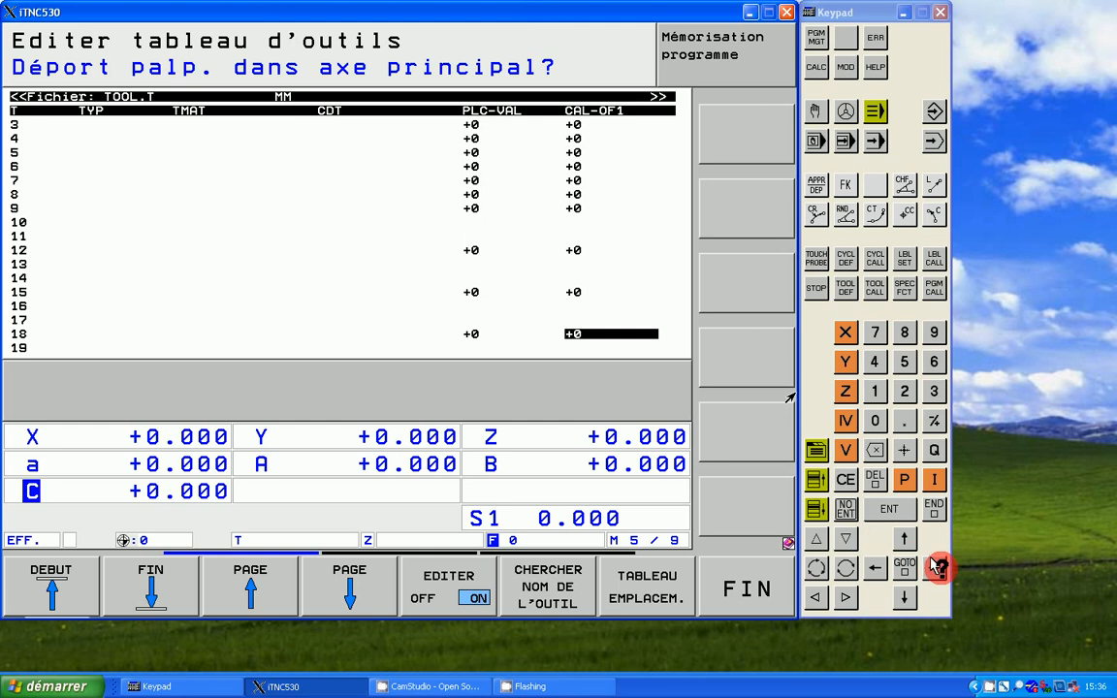
key(Right)
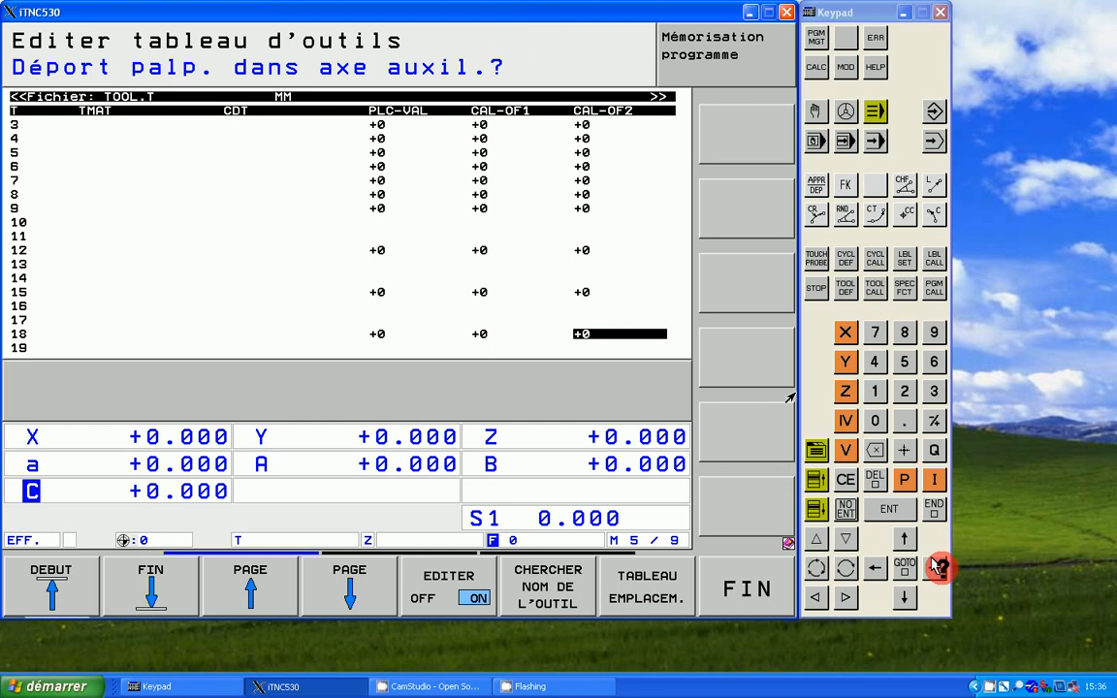
key(Right)
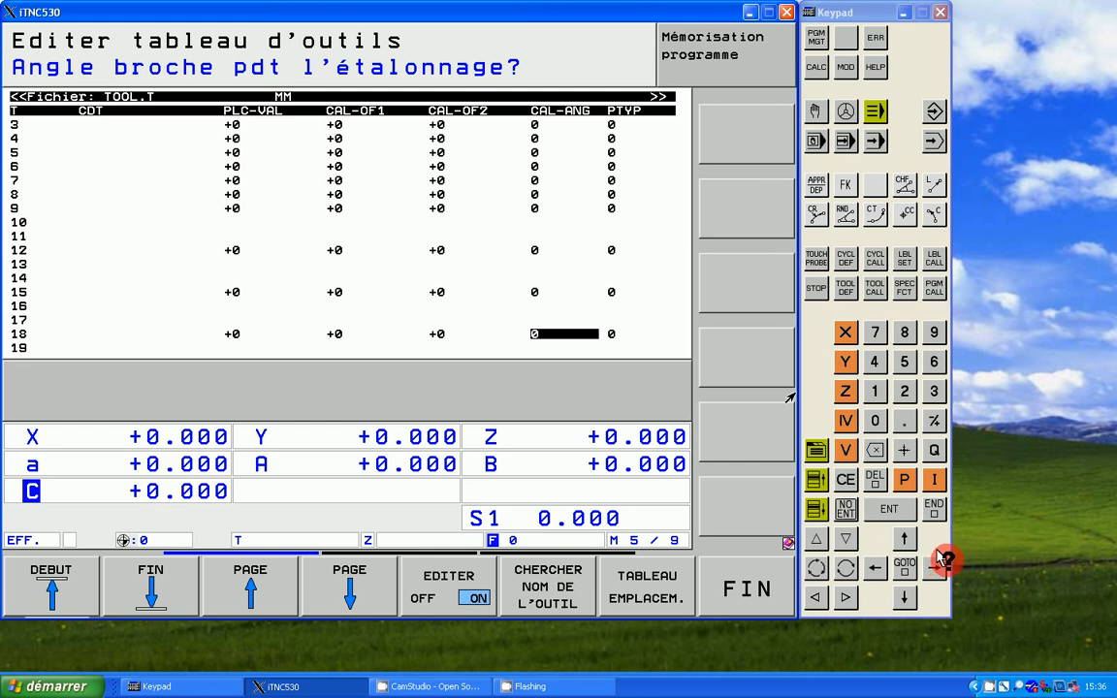
click(934, 566)
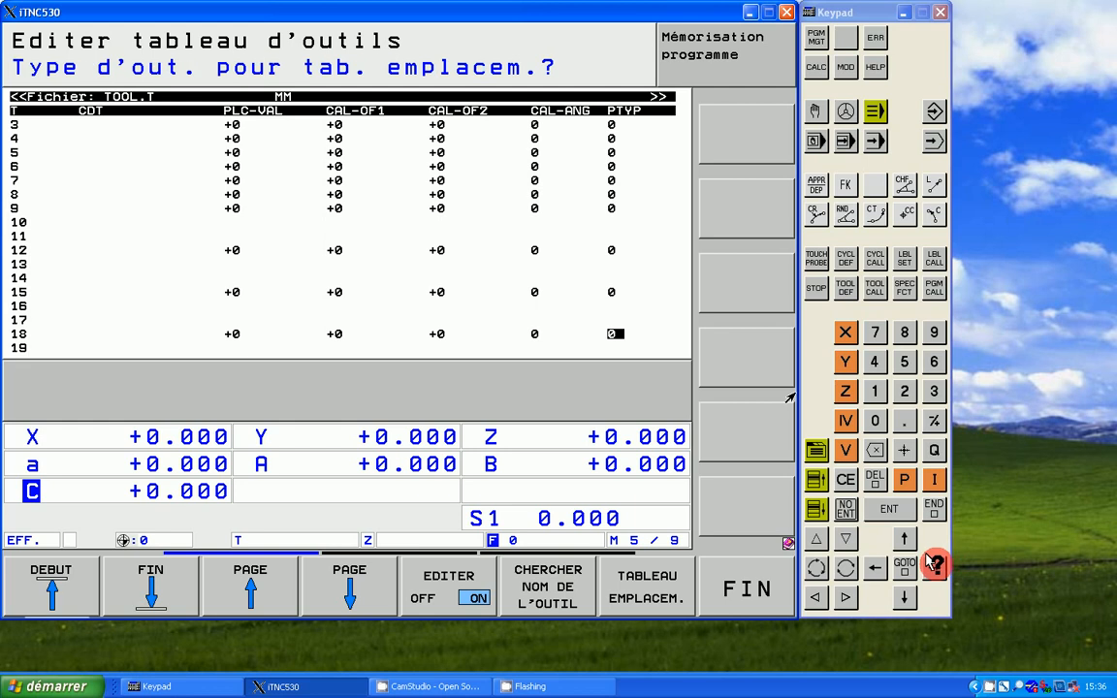
click(934, 566)
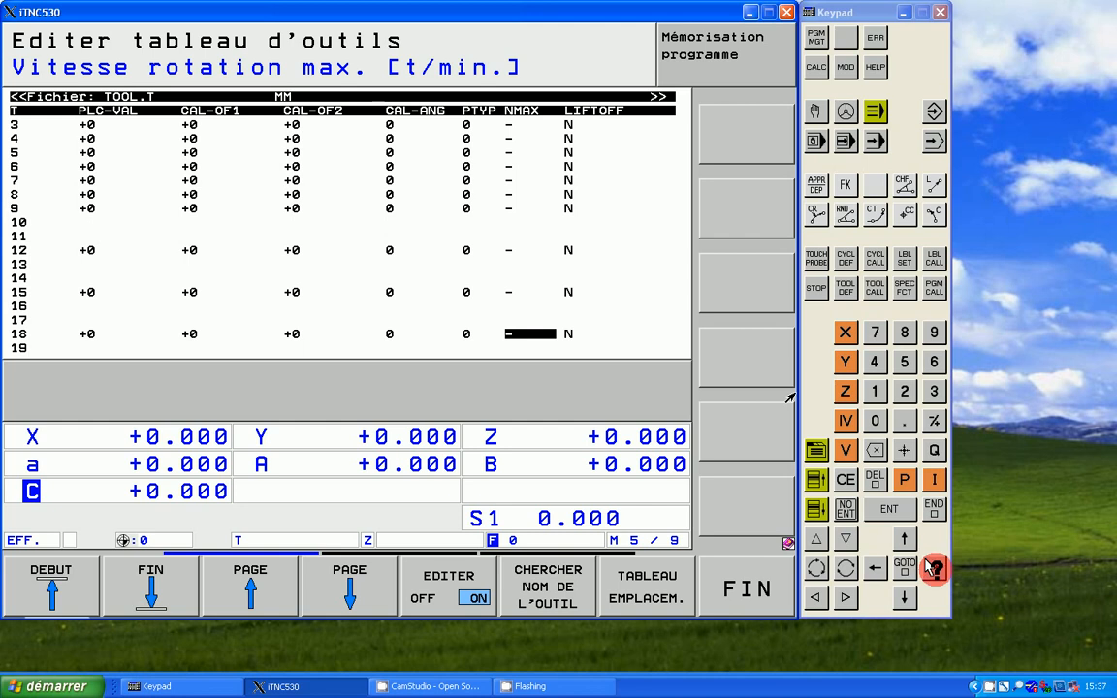
click(932, 564)
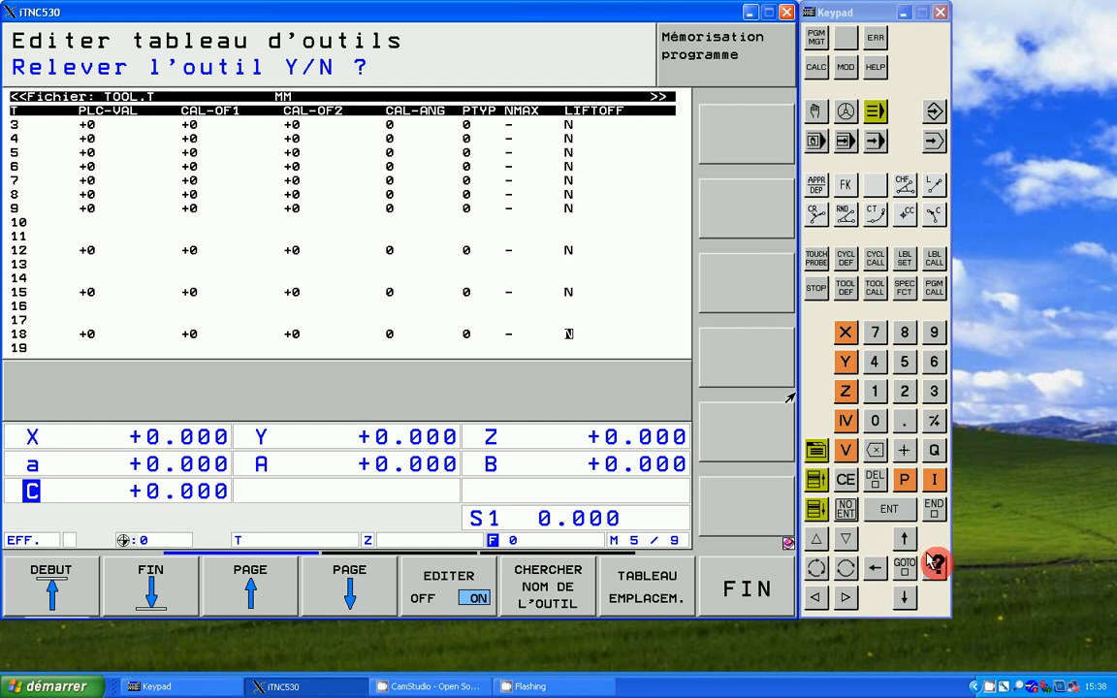
Step: Review tool 18's remaining fields from P1, P2 and P3 through KINEMATIC, T-ANGLE, PITCH, AFC and R2TOL to LAST_USE
key(Right)
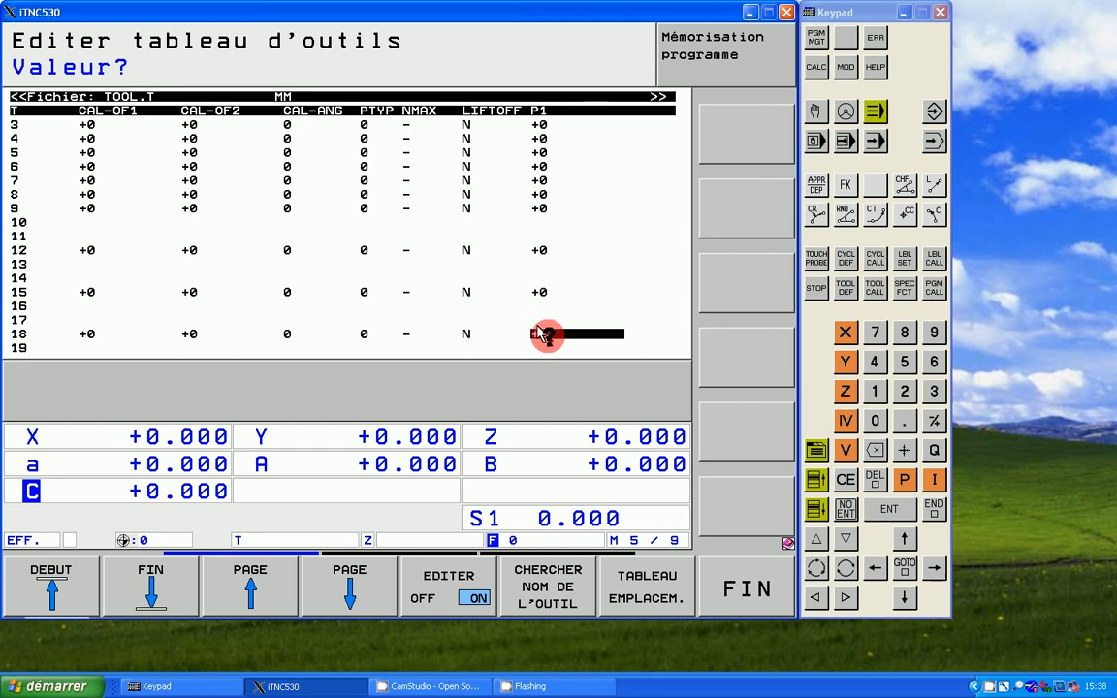
click(934, 568)
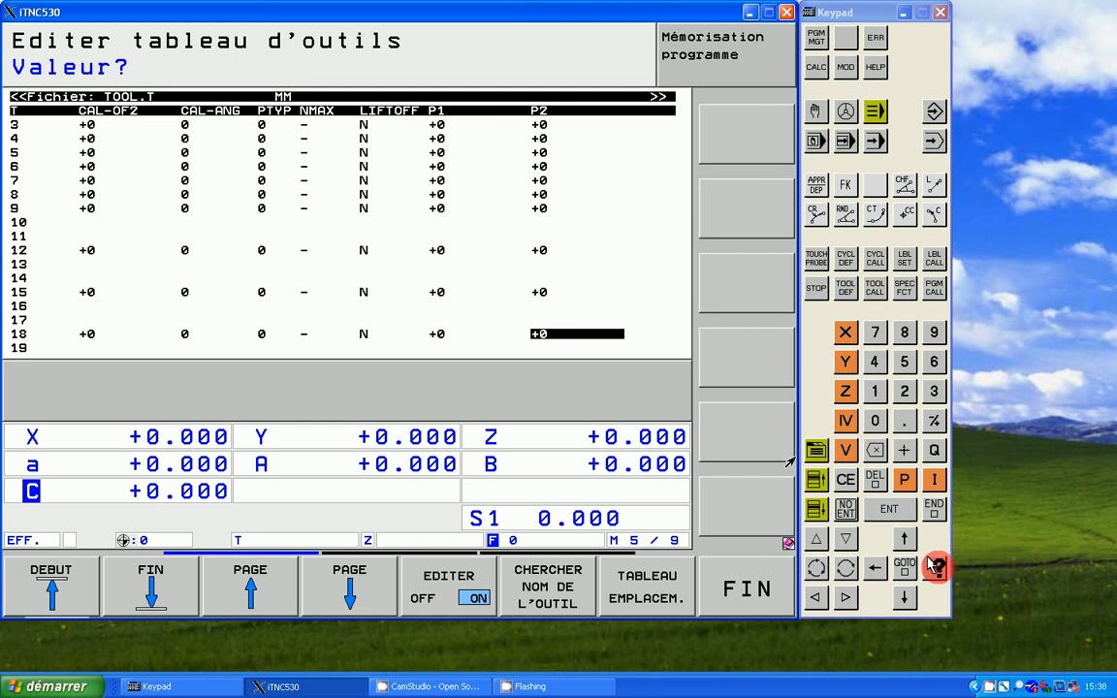
click(934, 568)
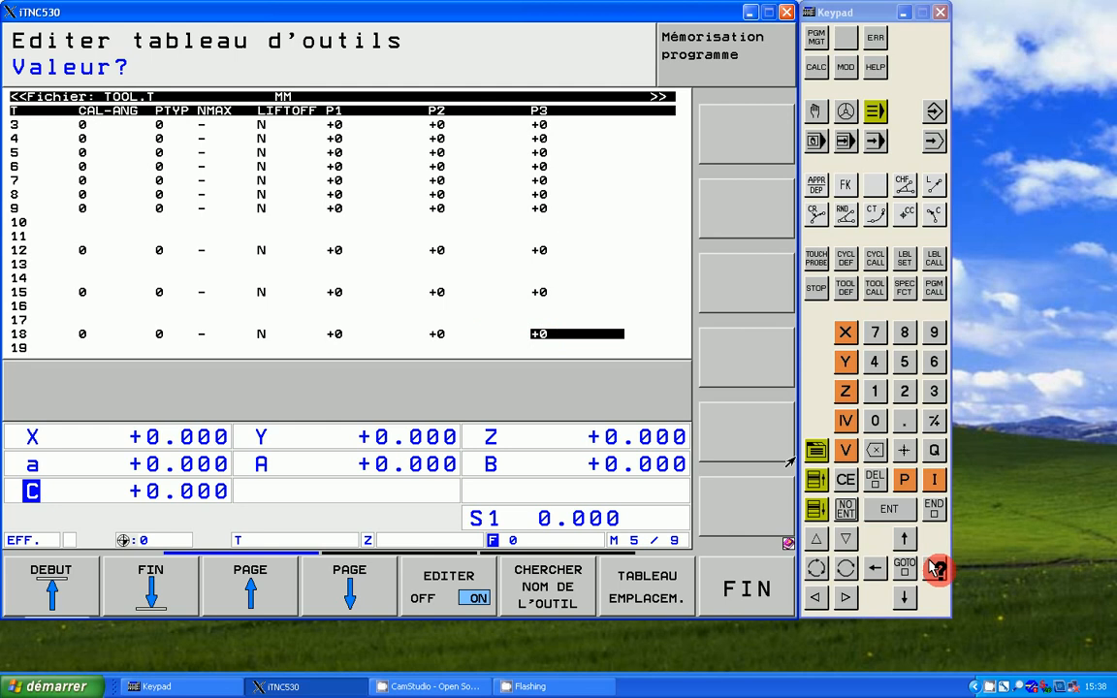
click(934, 567)
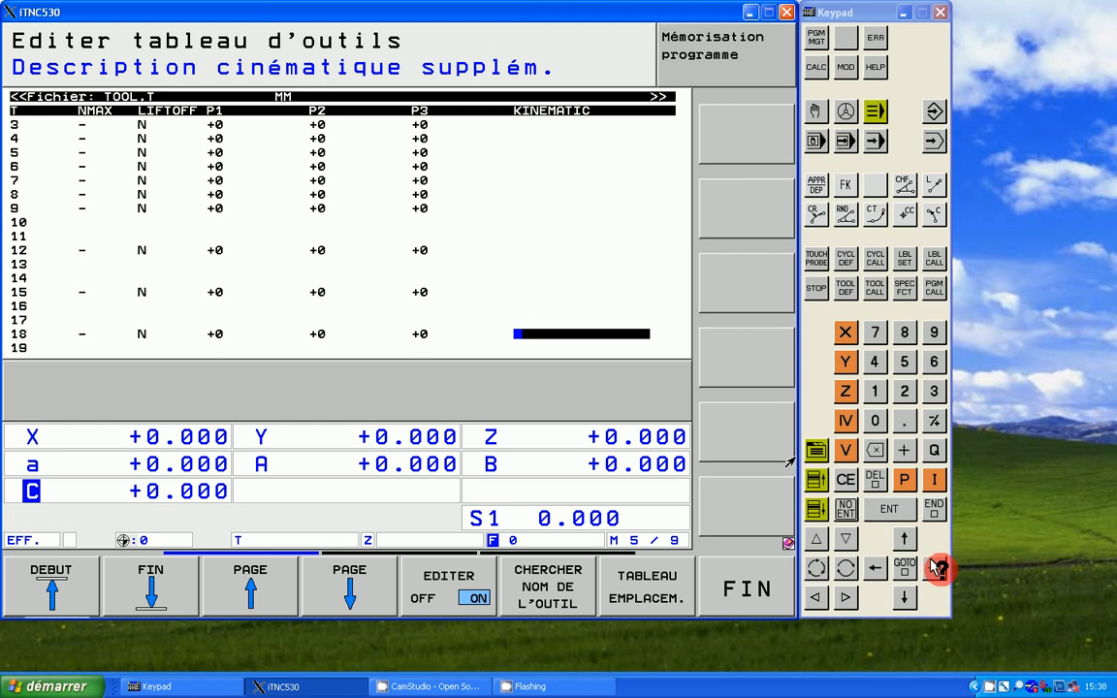
key(Right)
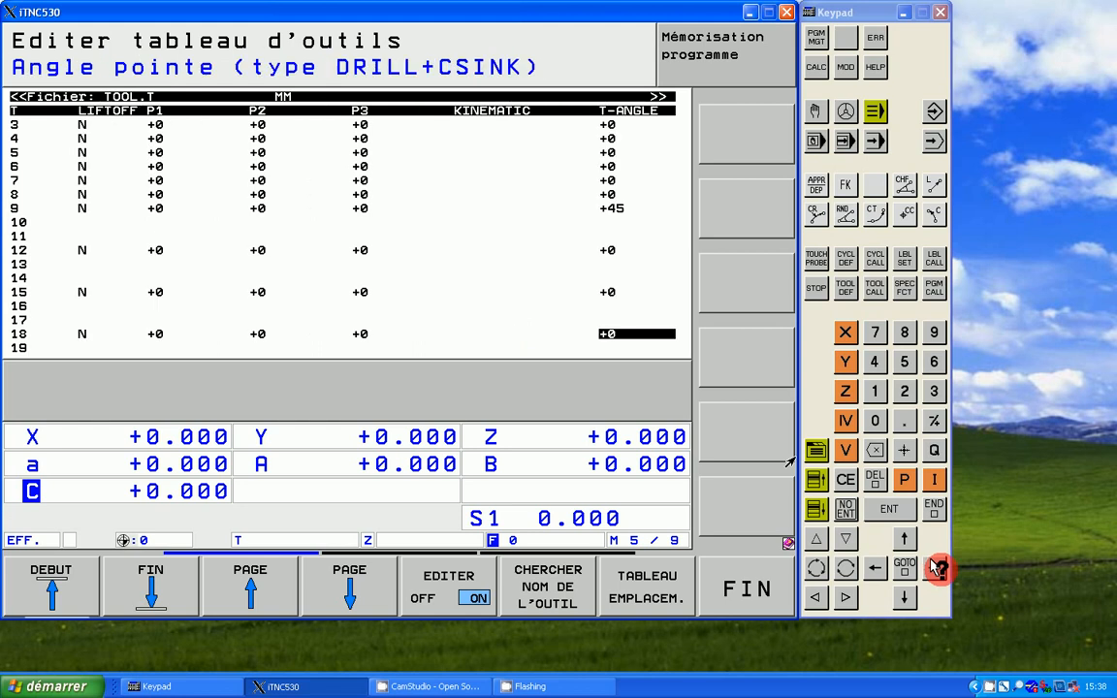
click(933, 567)
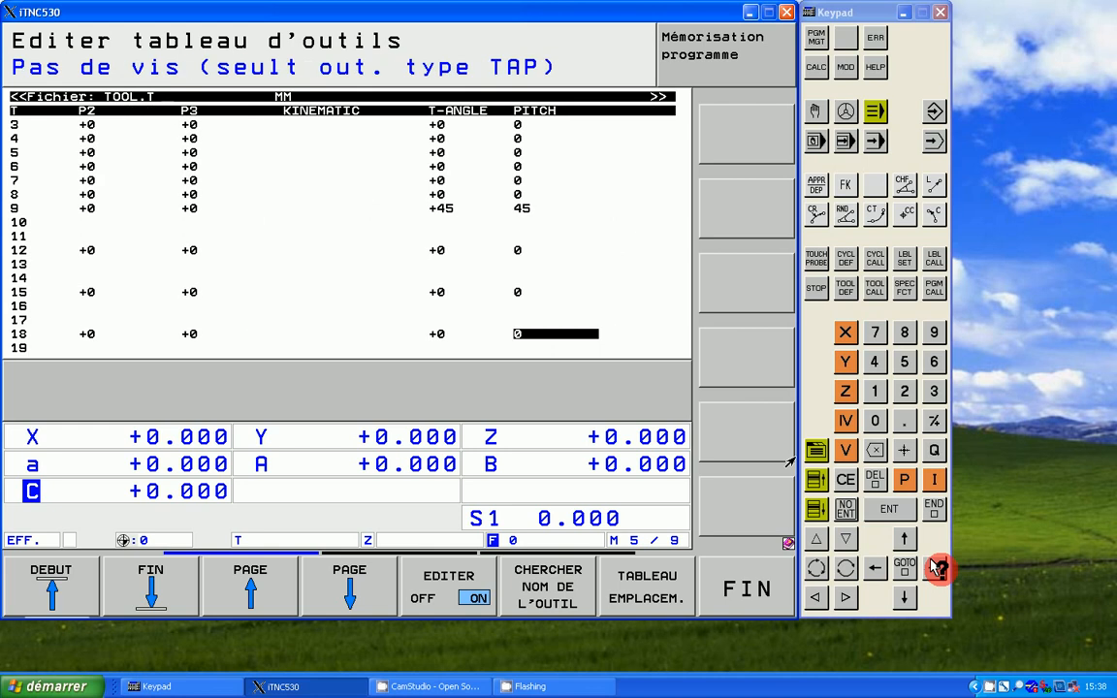
key(Left)
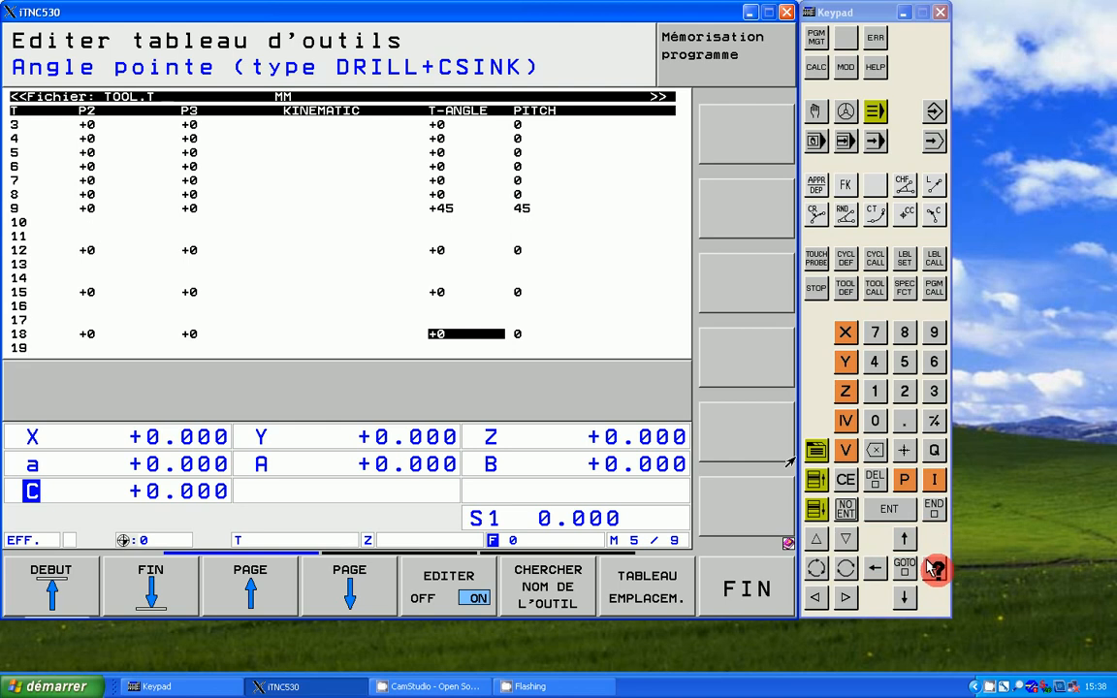
key(Right)
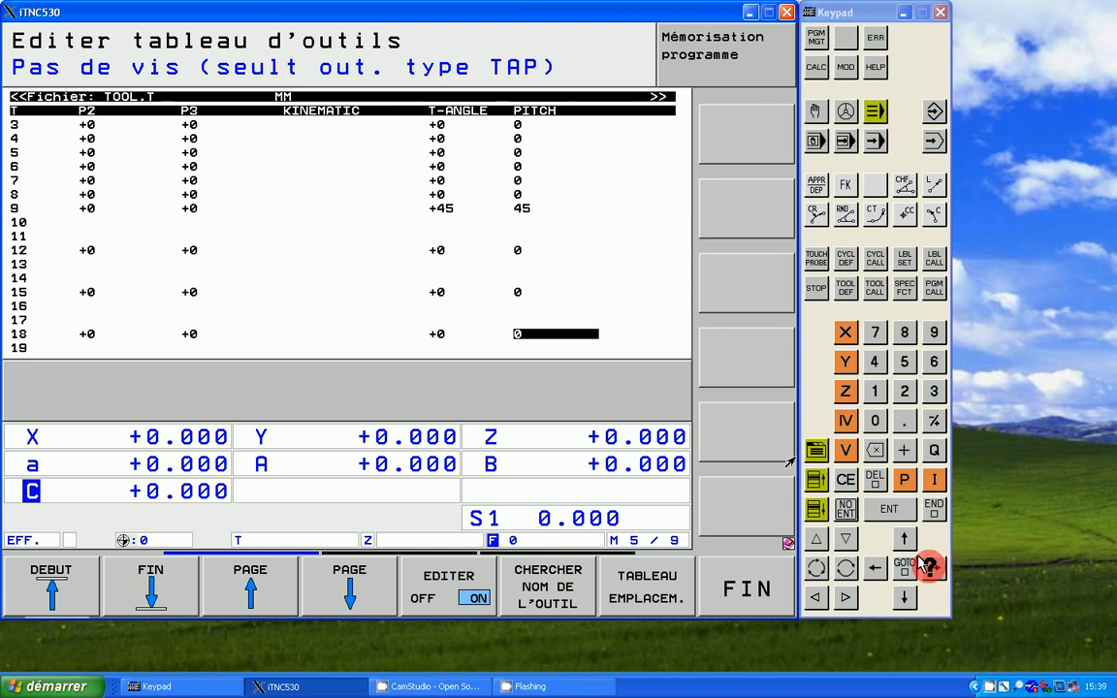
click(928, 559)
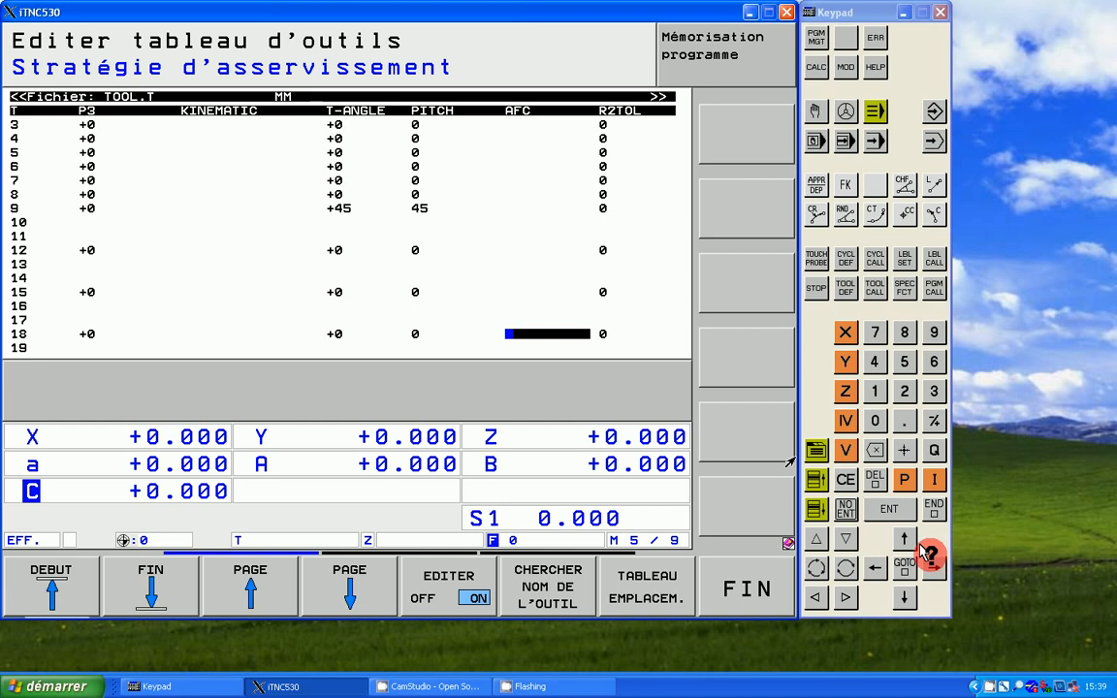
click(934, 569)
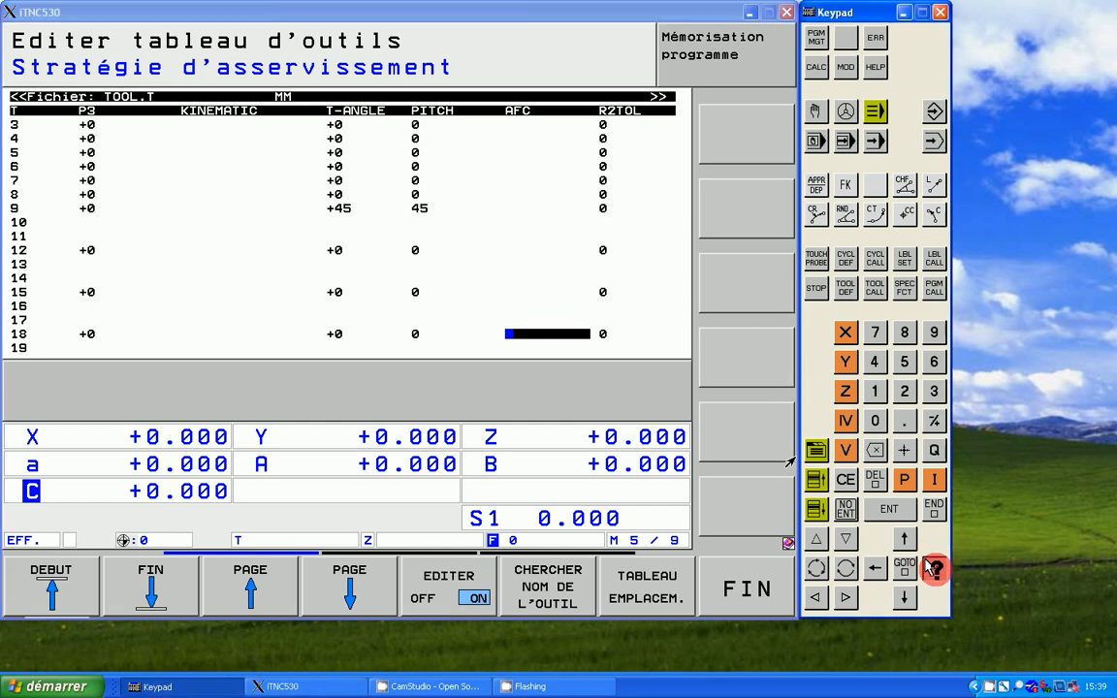
key(Right)
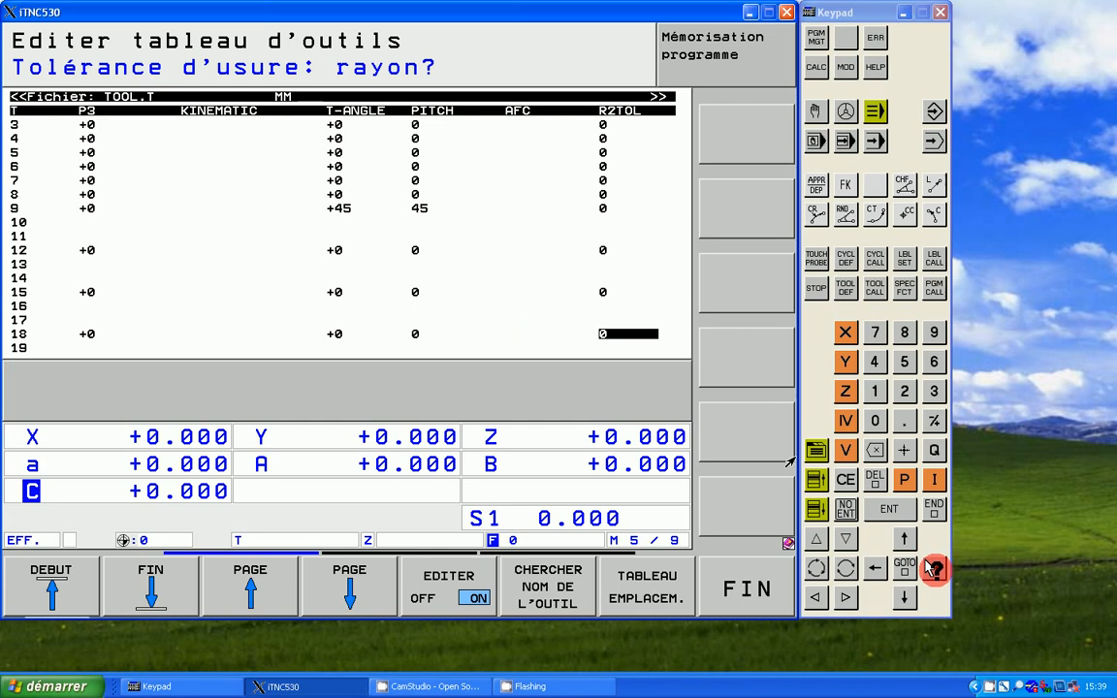
key(Right)
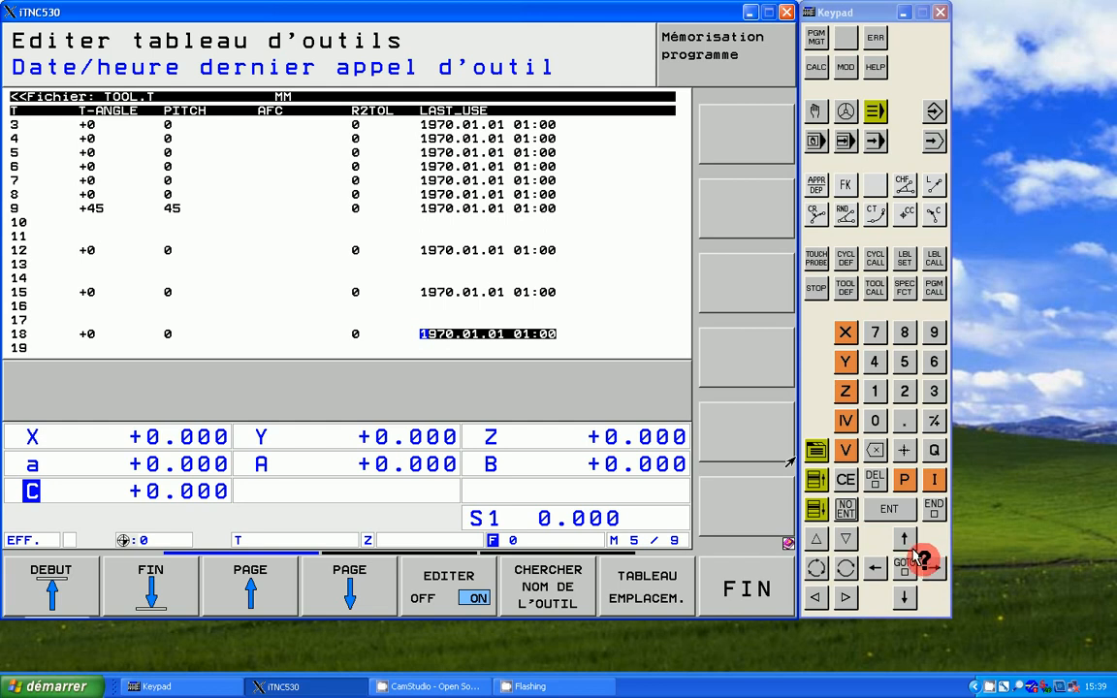
Step: Go back through tool 18's fields from LAST_USE to the tool length L
click(868, 570)
click(869, 569)
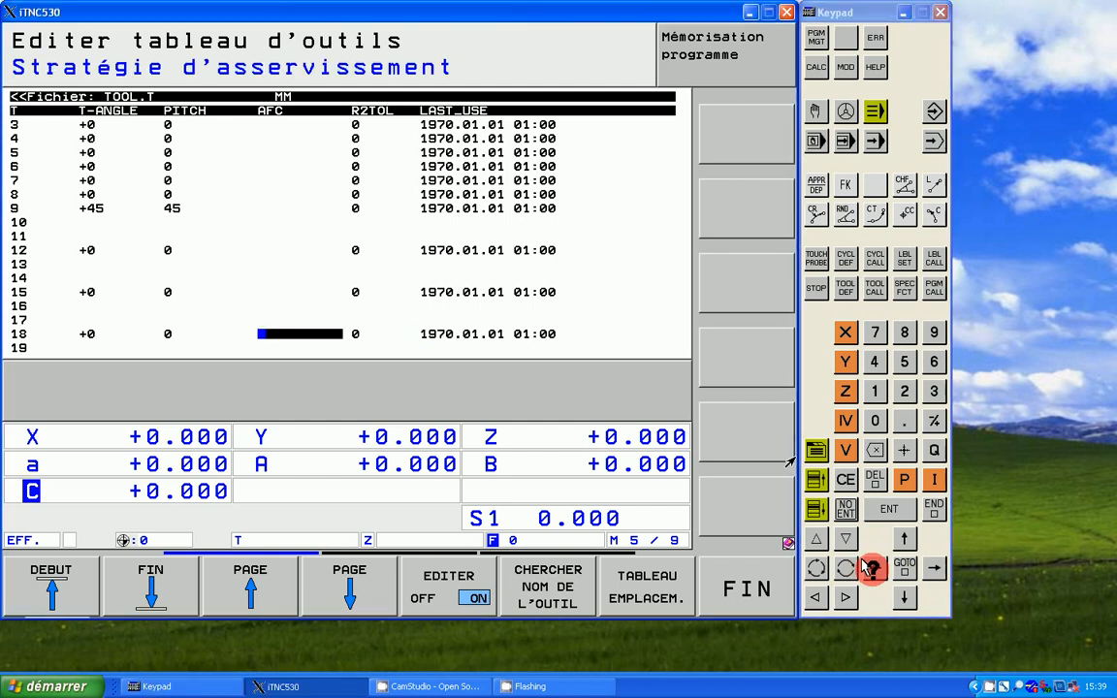
click(871, 569)
click(871, 569)
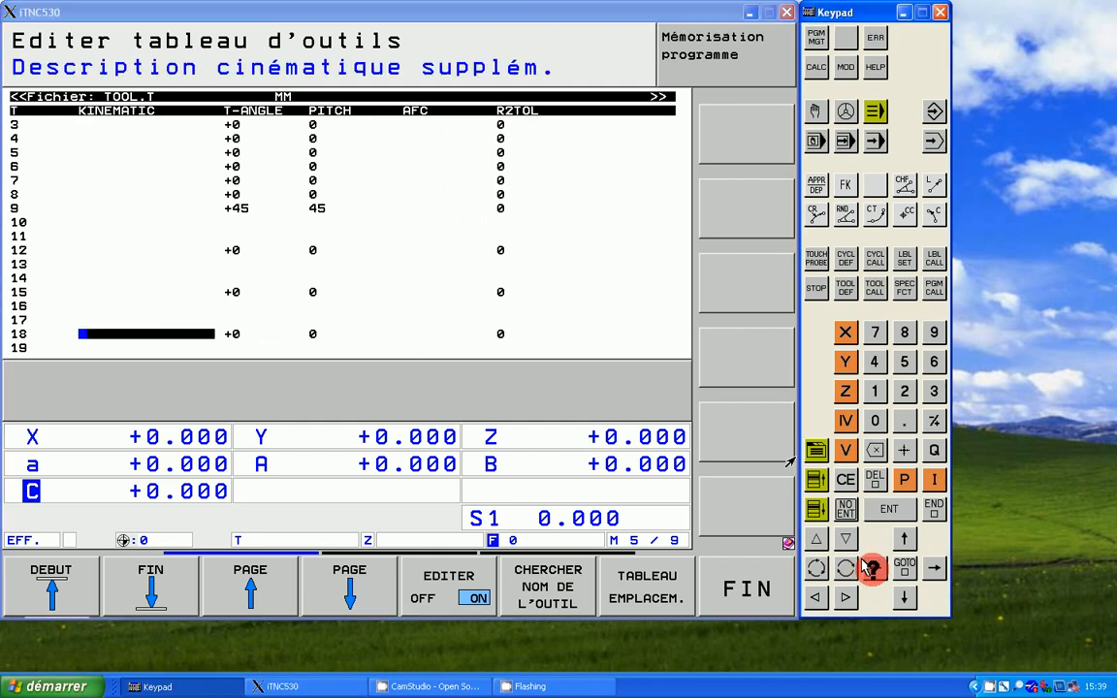
click(871, 570)
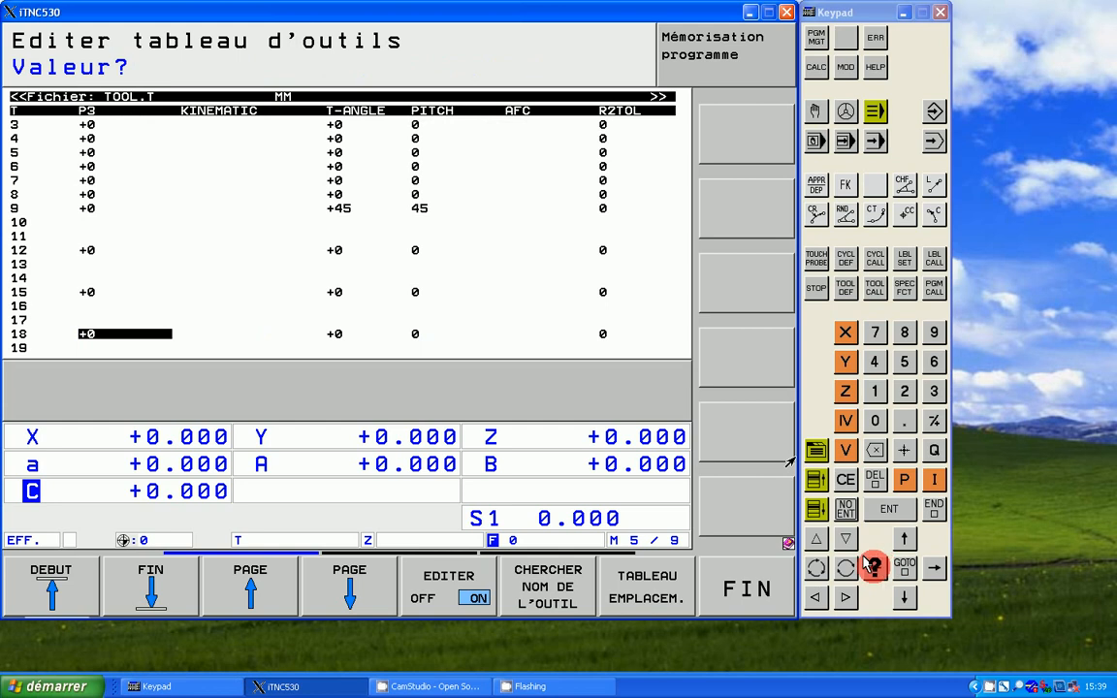
click(871, 569)
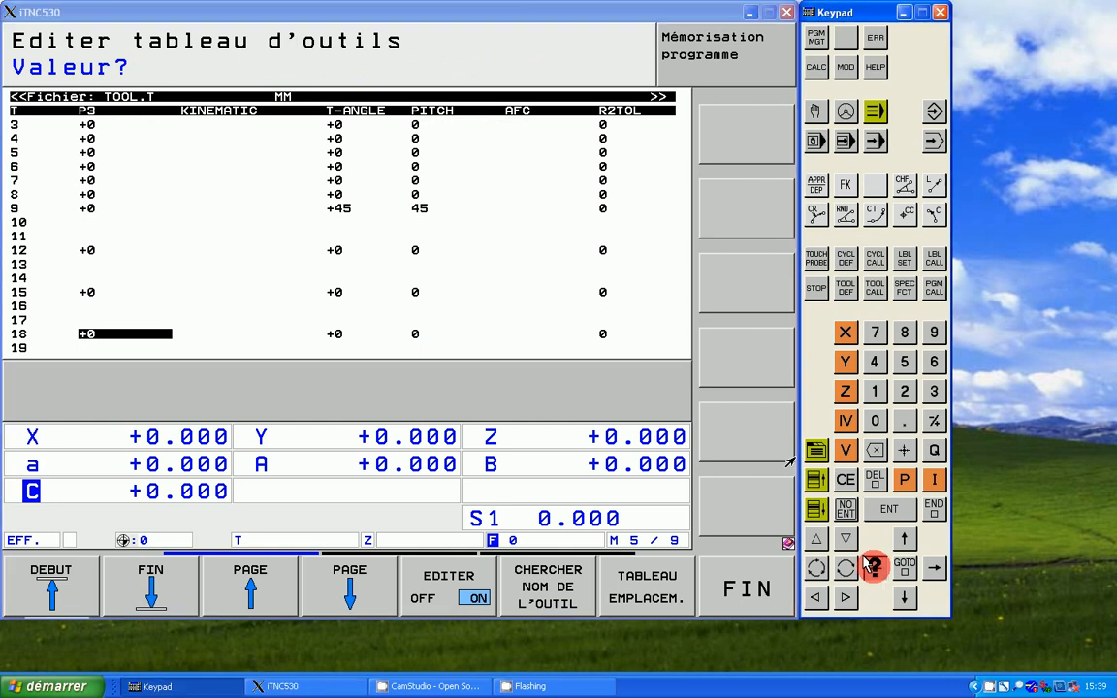
click(870, 569)
click(870, 569)
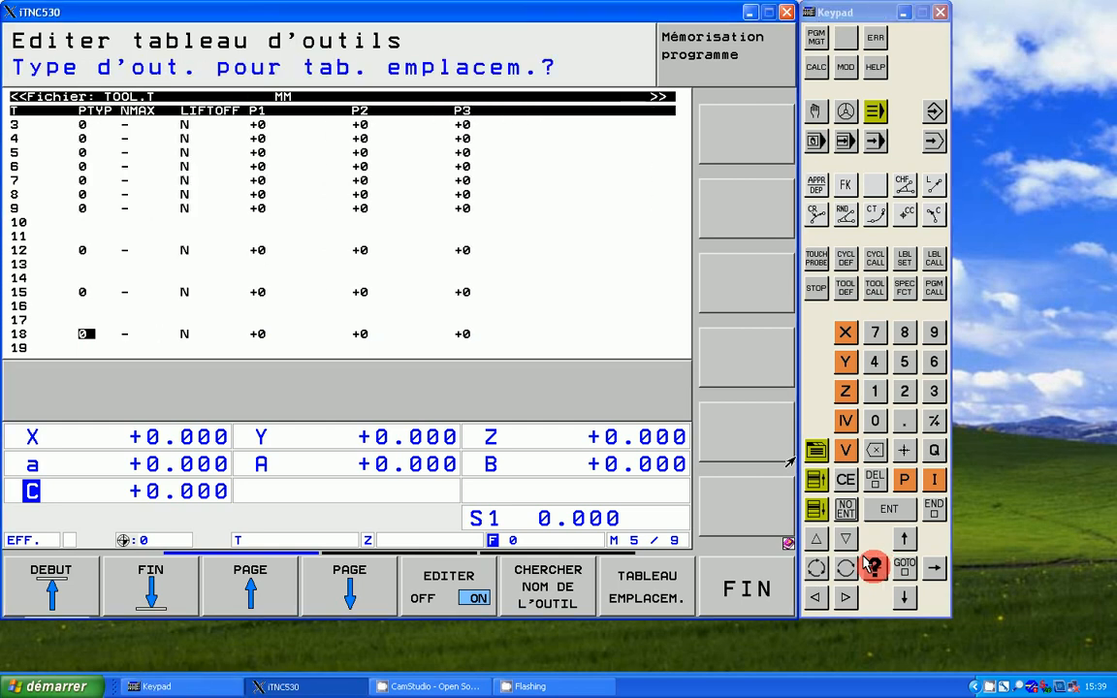
click(871, 569)
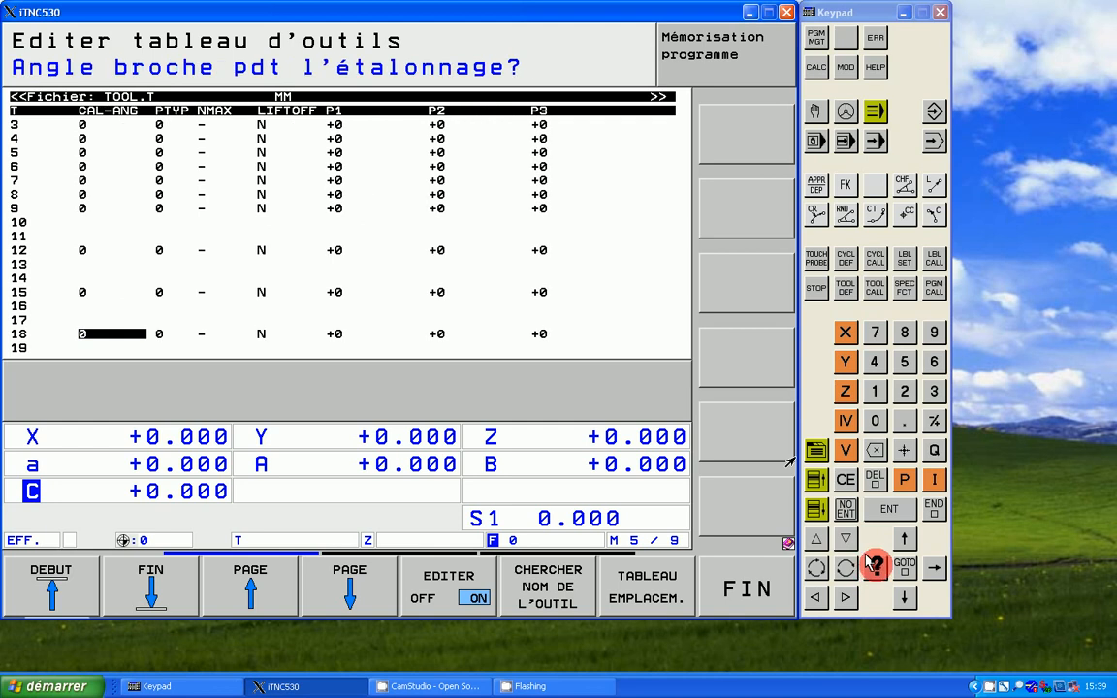
click(871, 570)
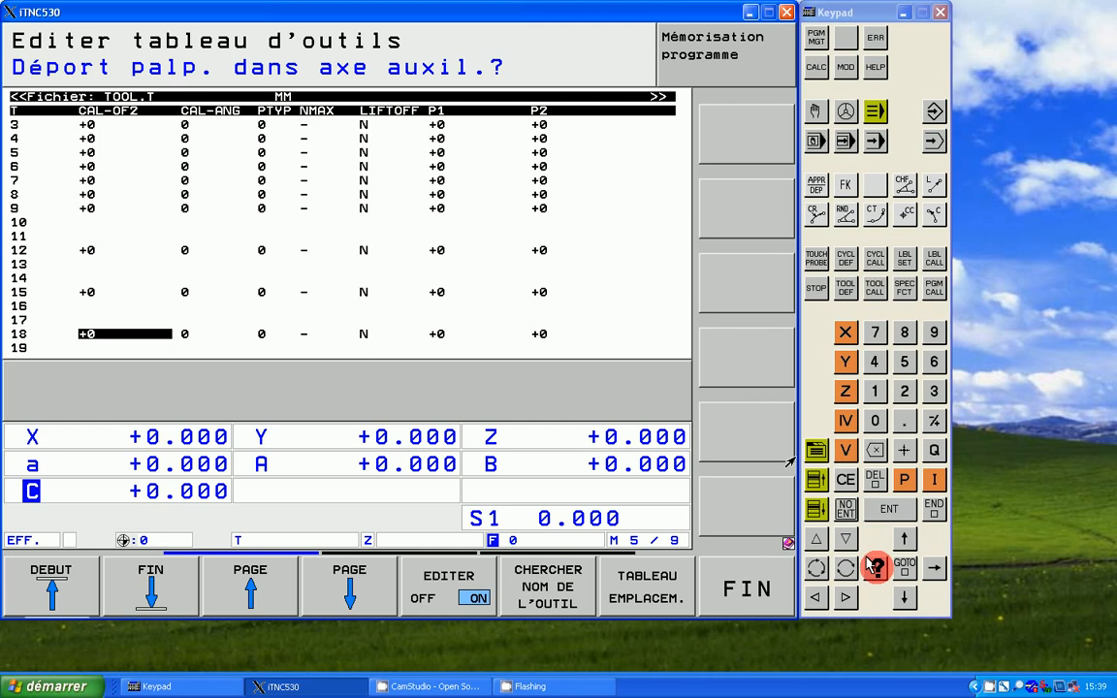
double_click(871, 569)
click(871, 570)
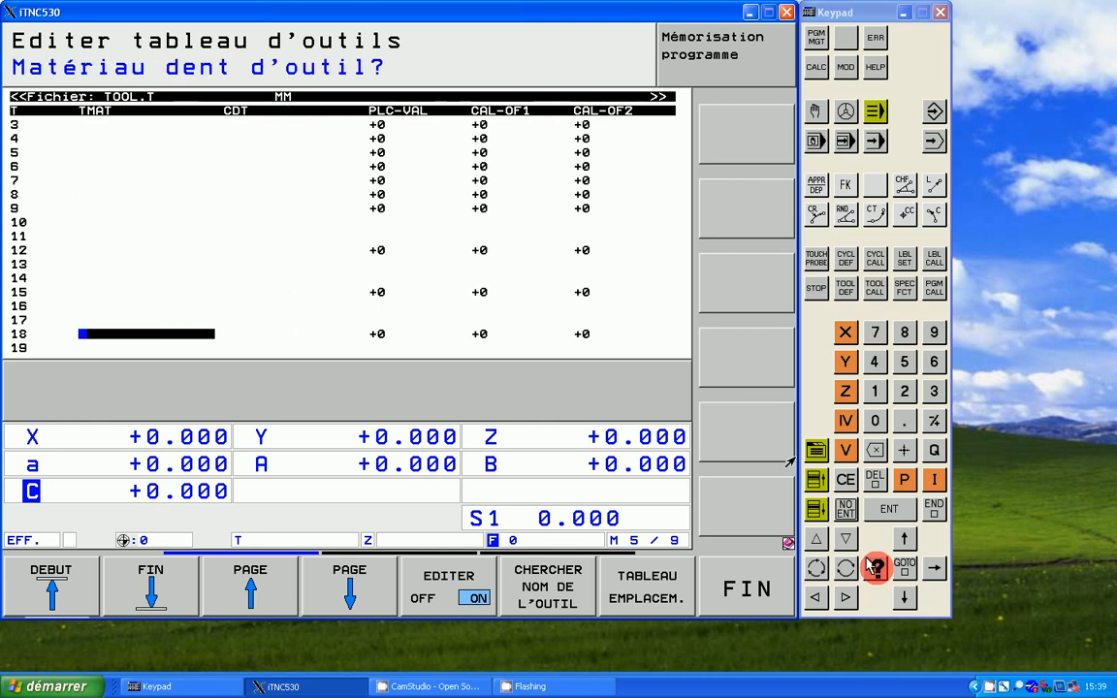
triple_click(871, 569)
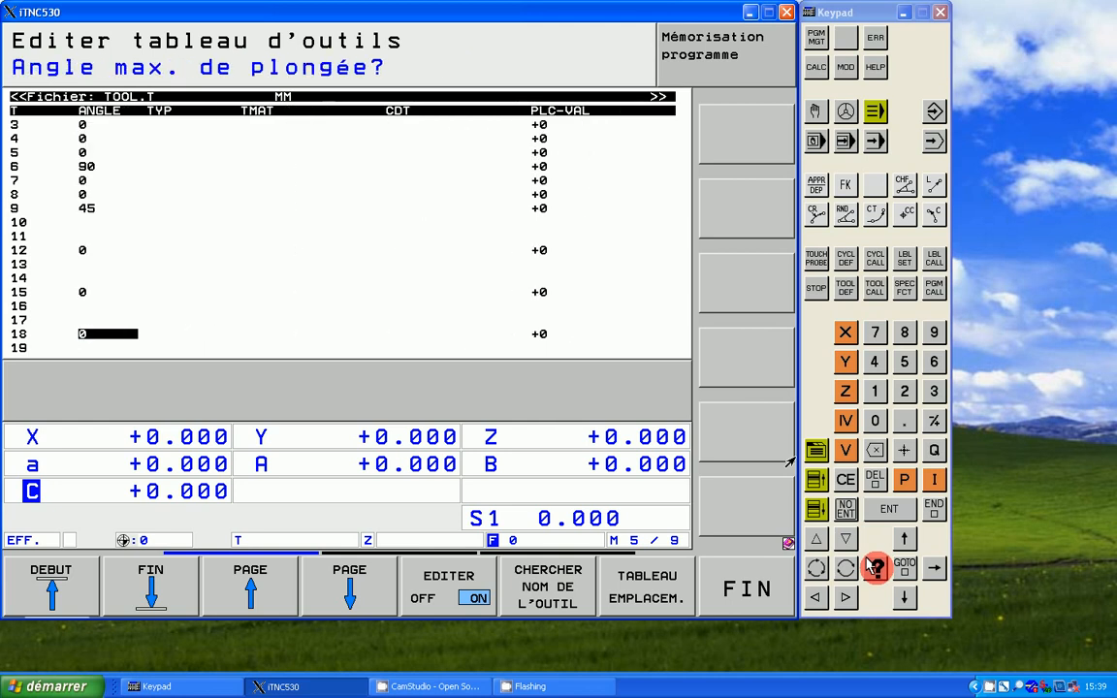
double_click(871, 569)
click(871, 569)
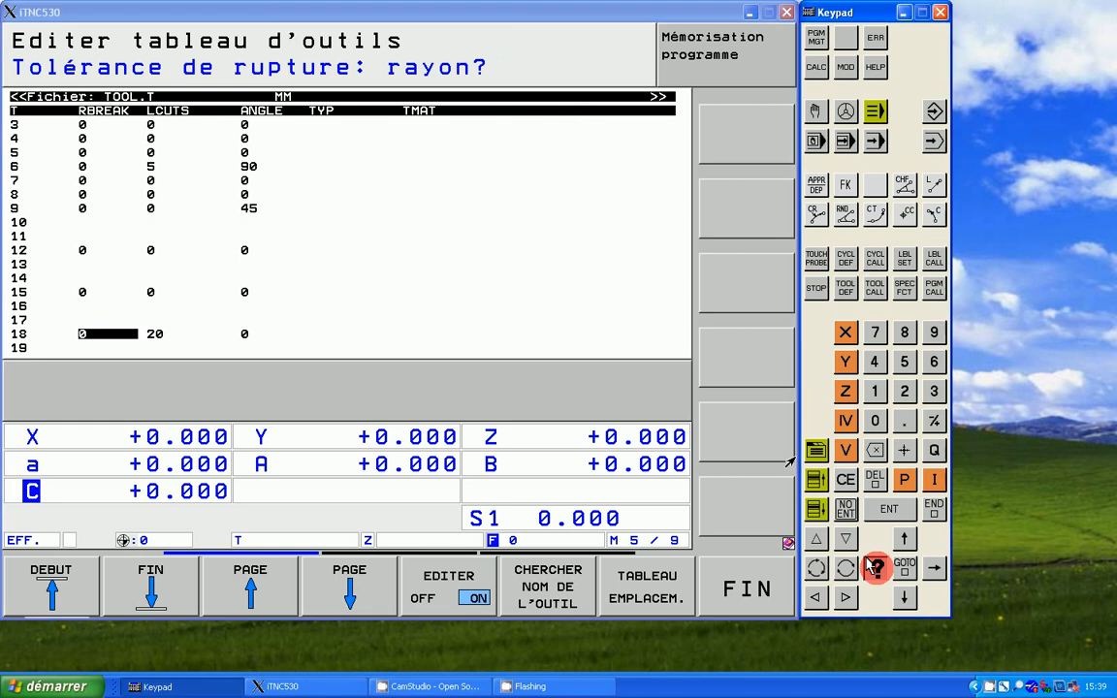
double_click(871, 569)
click(871, 569)
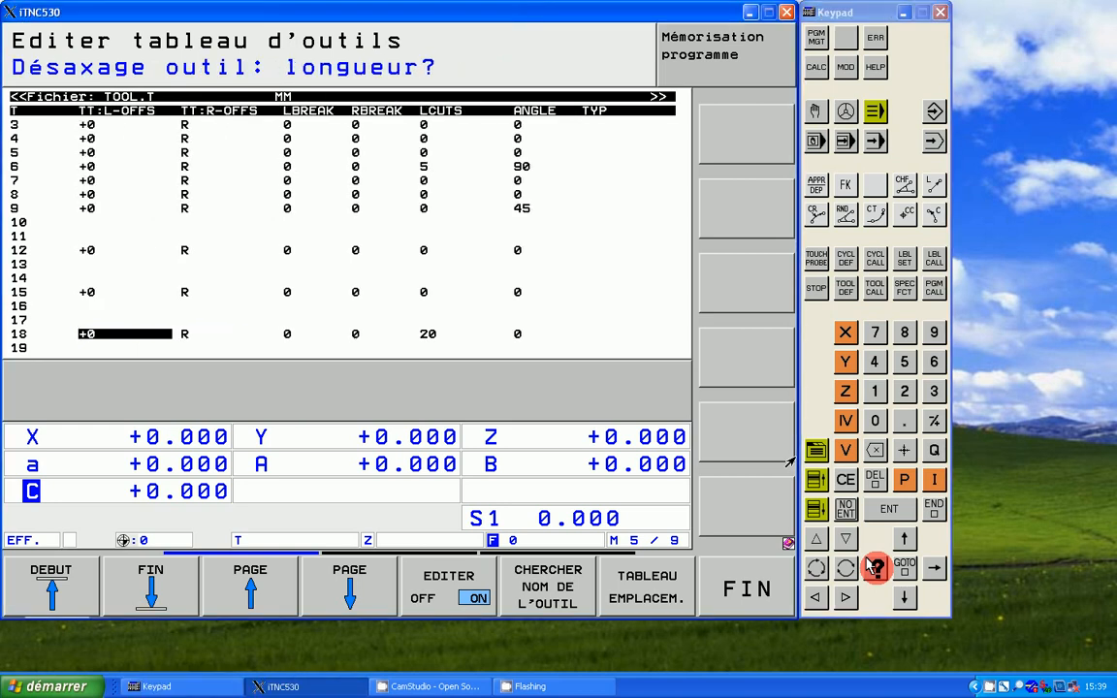
click(871, 569)
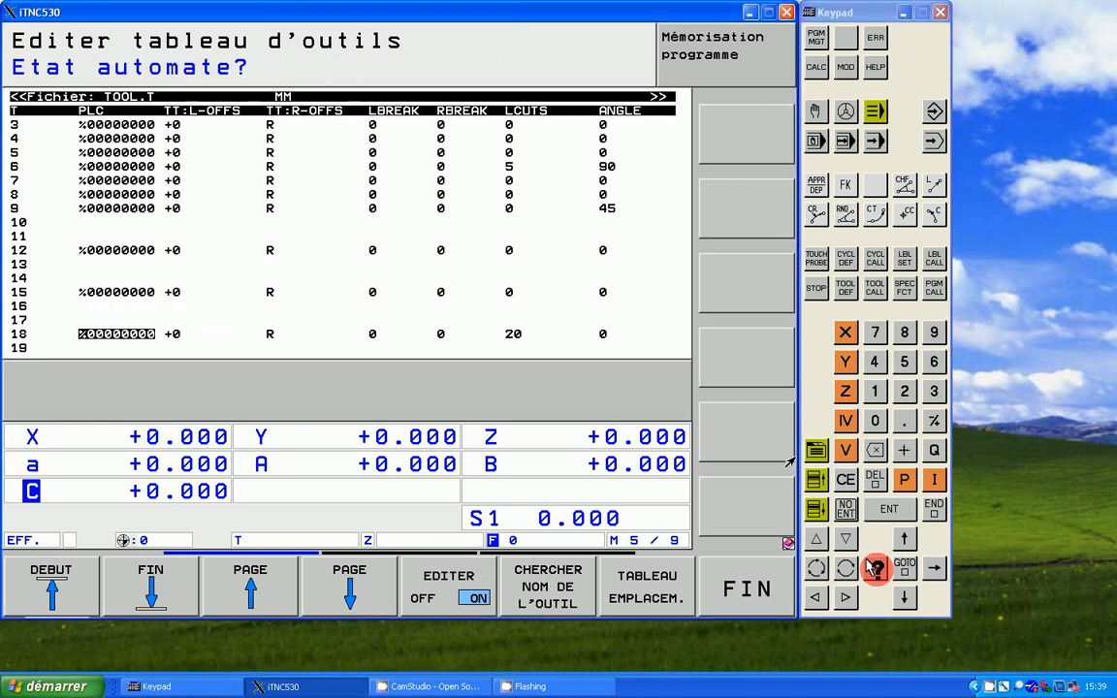
double_click(871, 569)
click(870, 569)
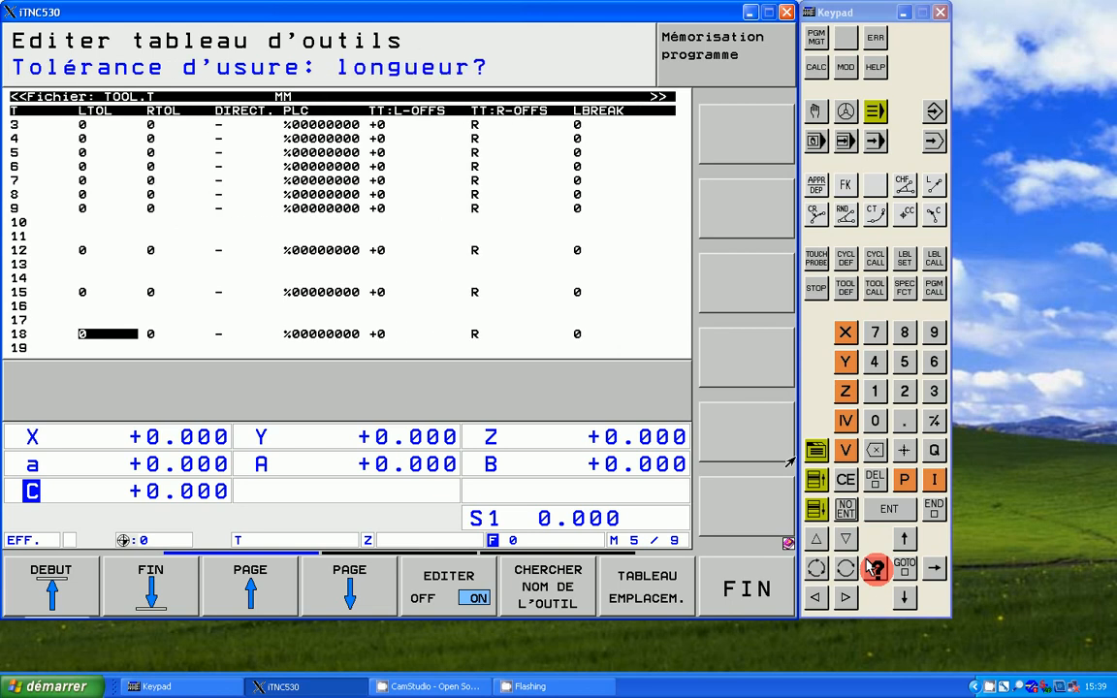
click(871, 569)
click(870, 569)
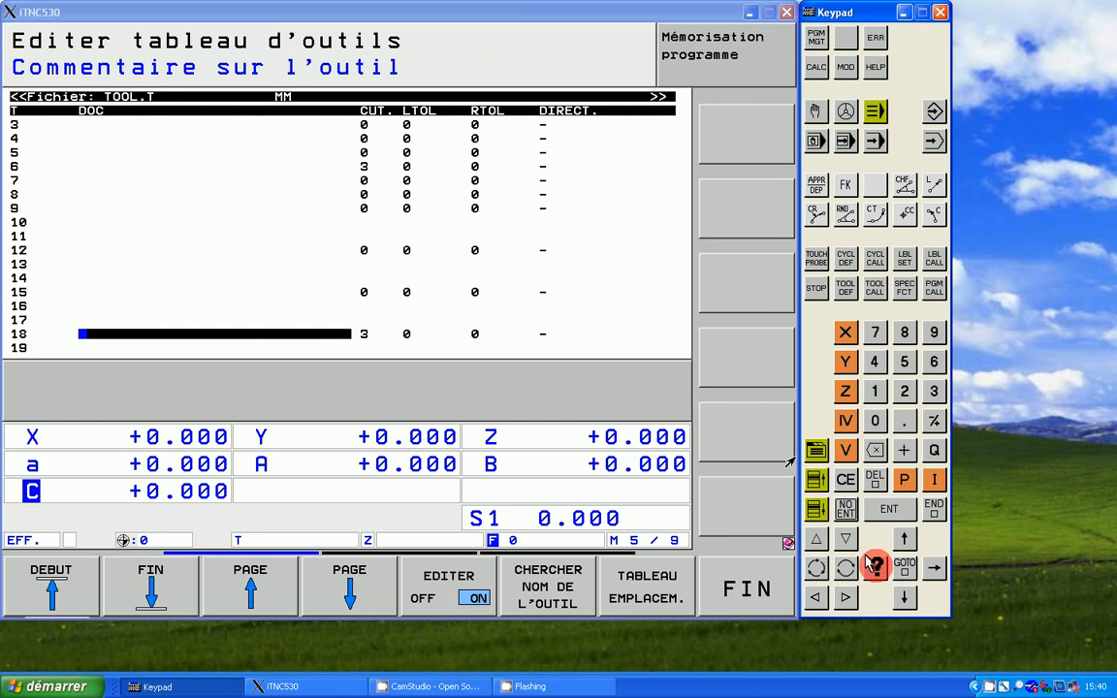
click(871, 570)
click(870, 569)
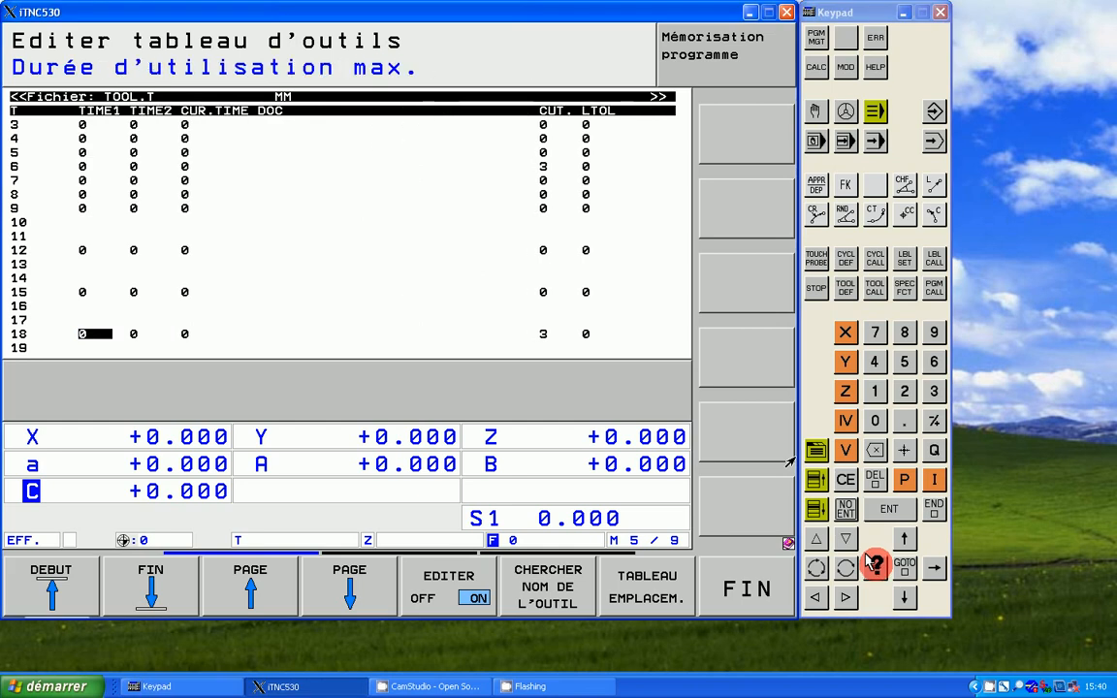
click(871, 569)
click(871, 569)
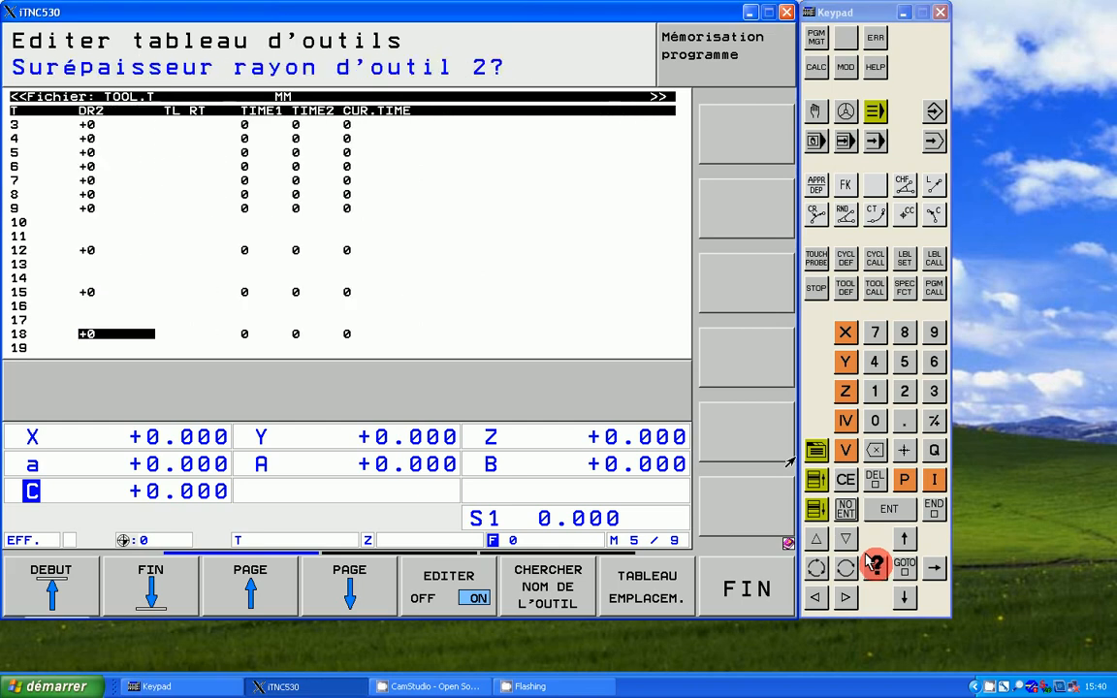
click(873, 564)
click(873, 566)
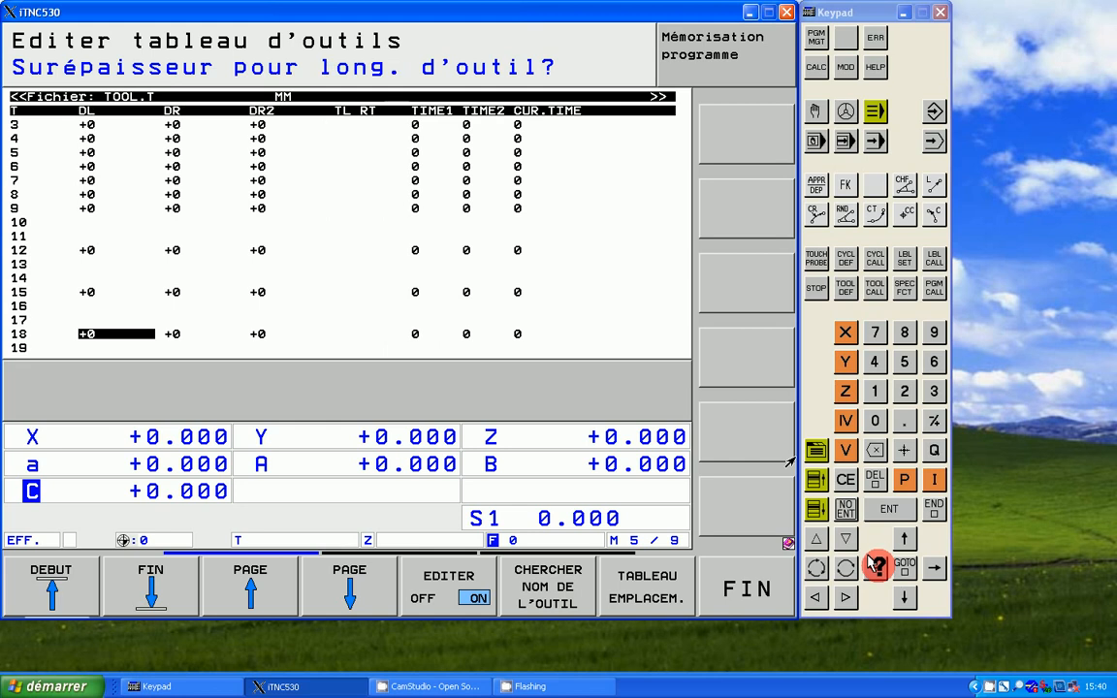
click(872, 565)
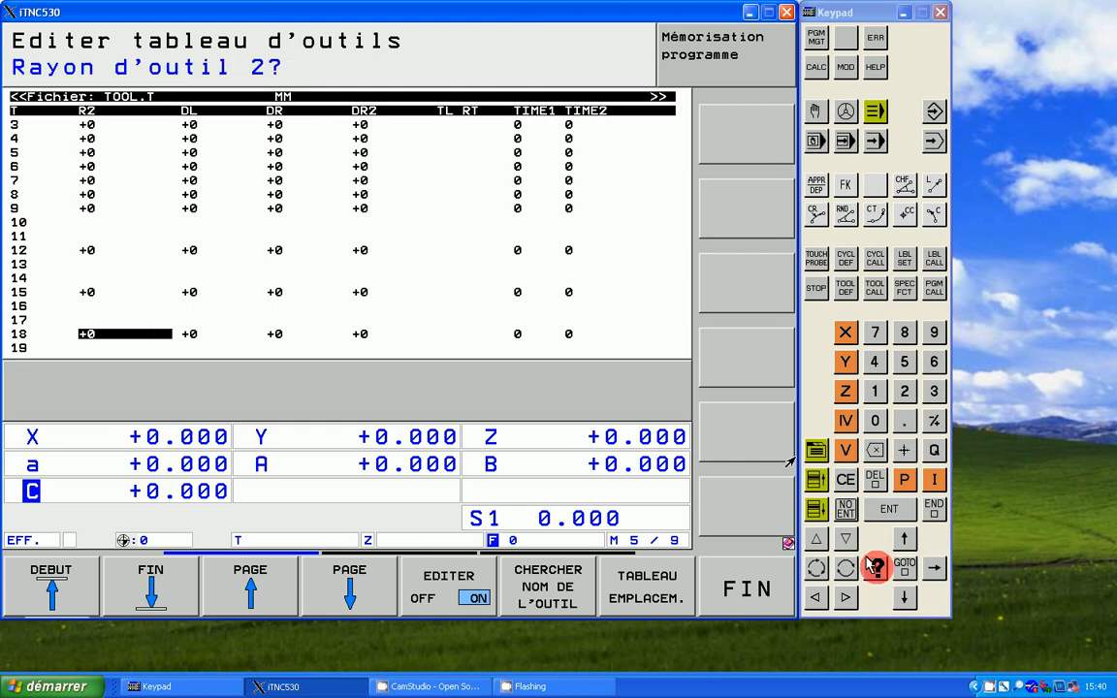
click(874, 566)
click(875, 567)
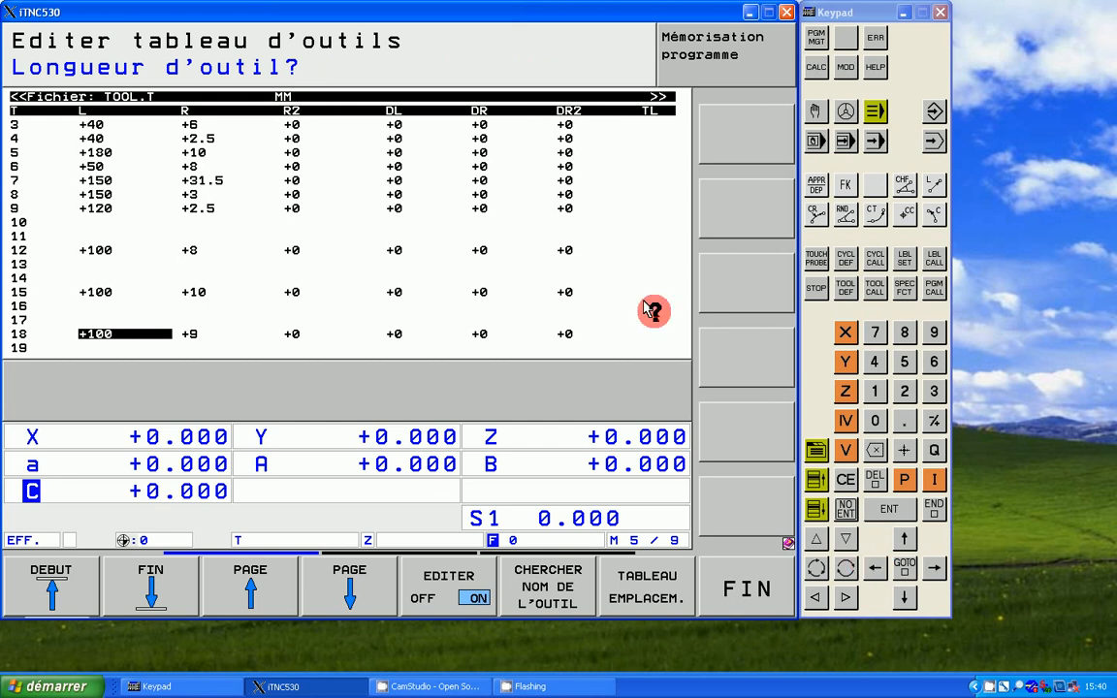
Step: Turn off editing of the tool table and close it to return to manual mode
click(167, 98)
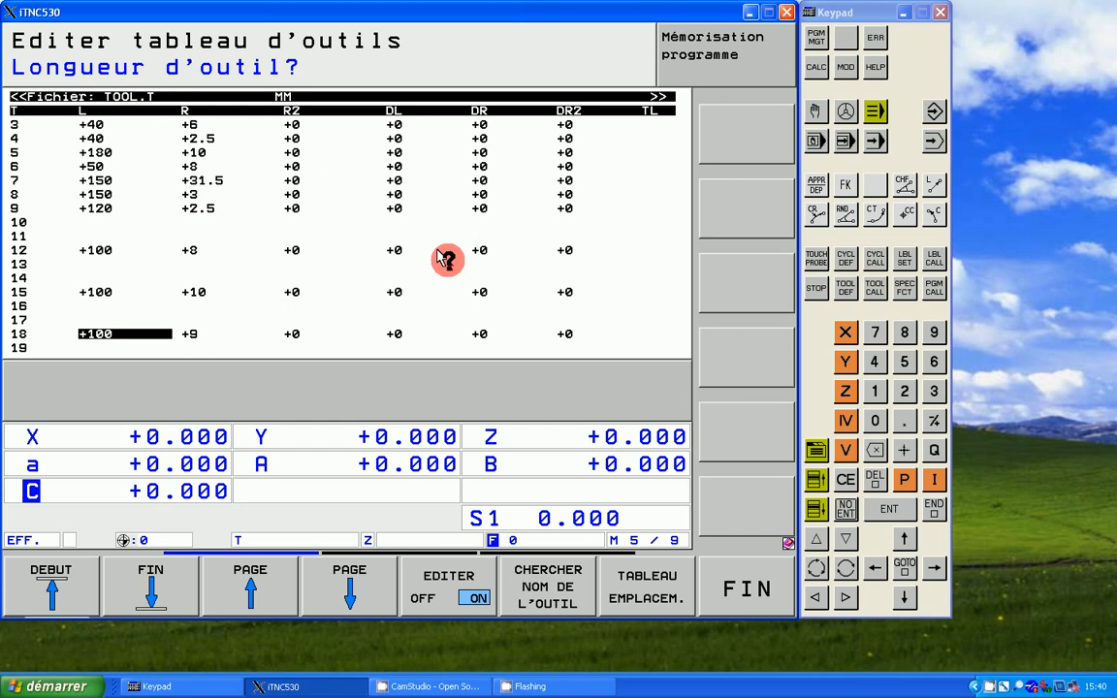
click(478, 574)
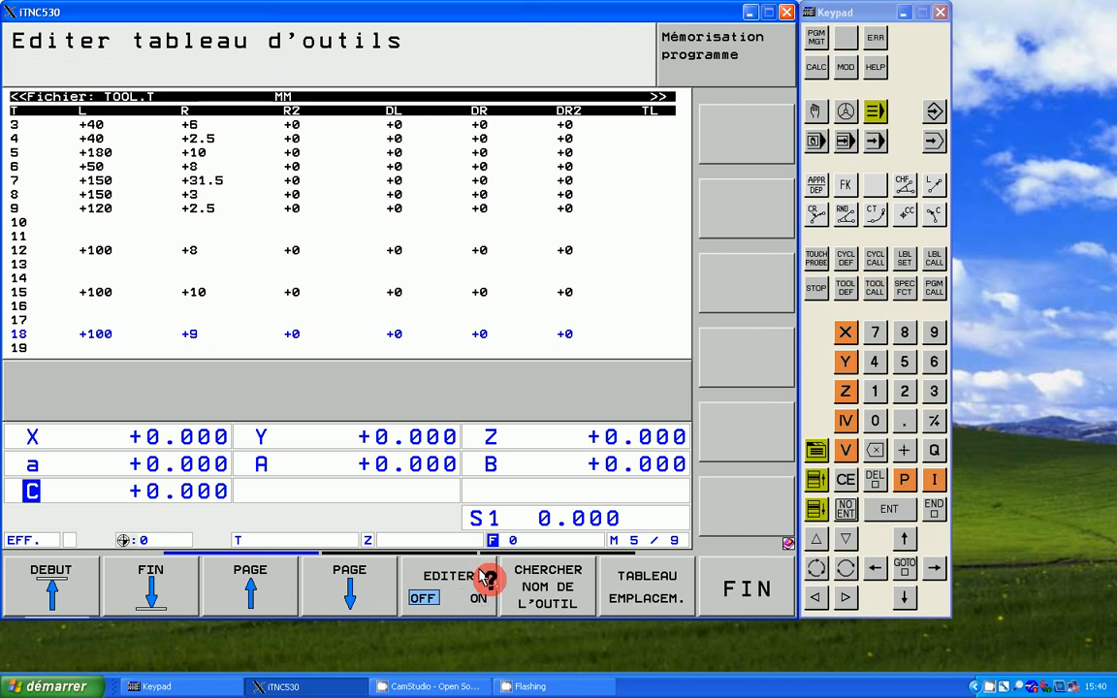
click(716, 574)
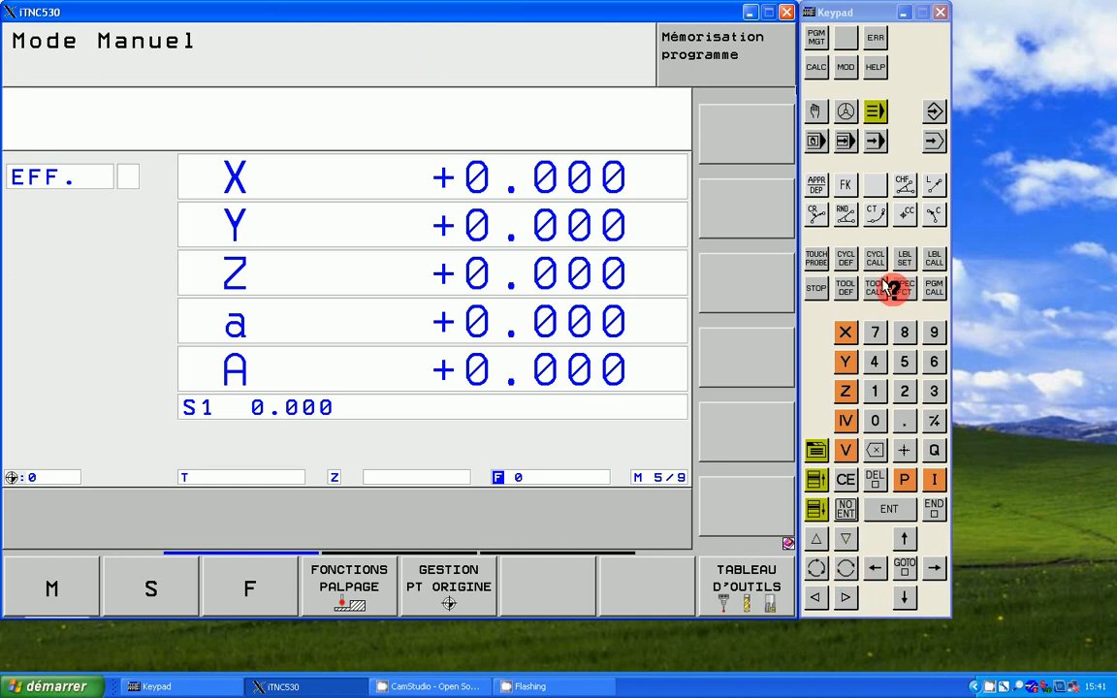
Step: Open the file manager in program editing mode and select the TNC: root directory
click(935, 111)
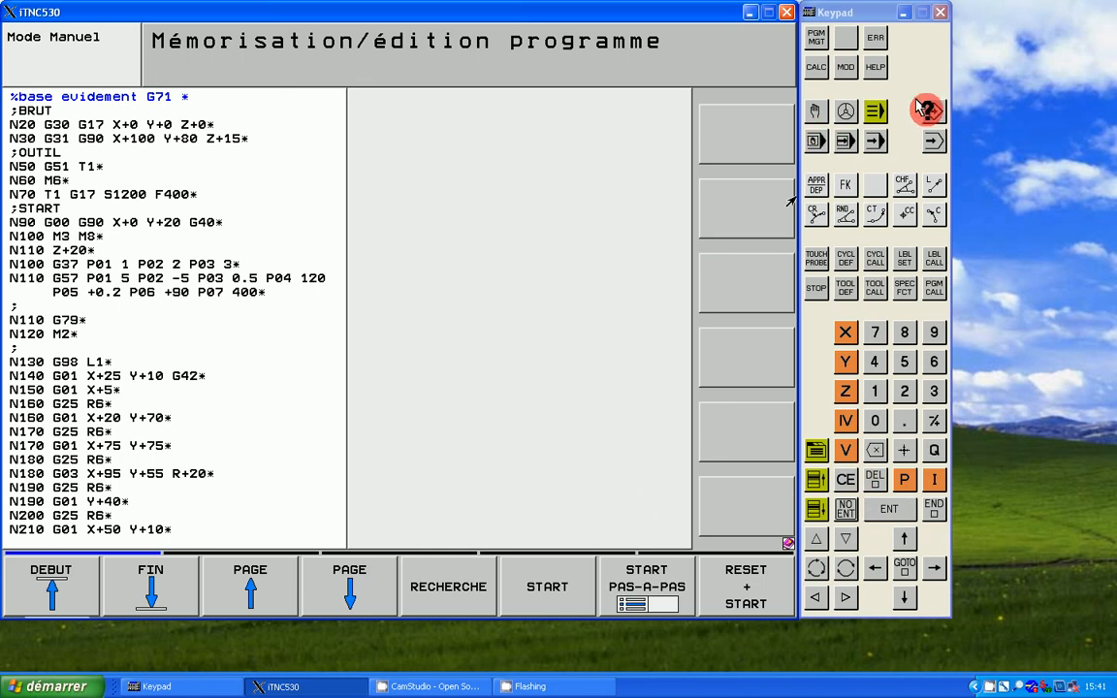
click(820, 40)
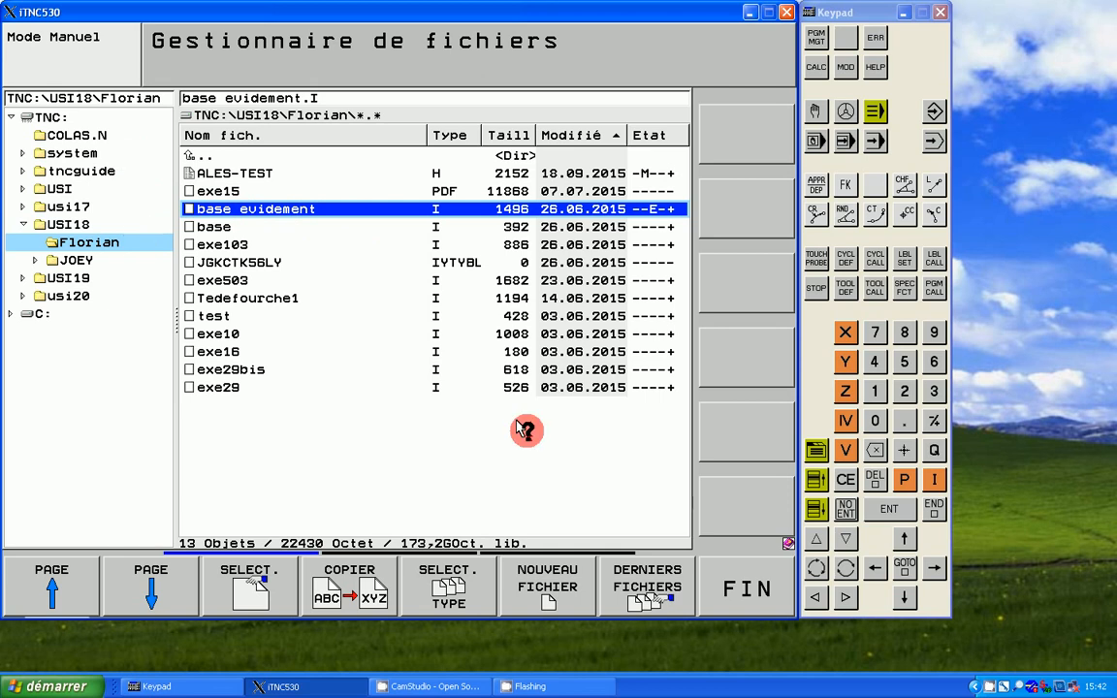
click(877, 572)
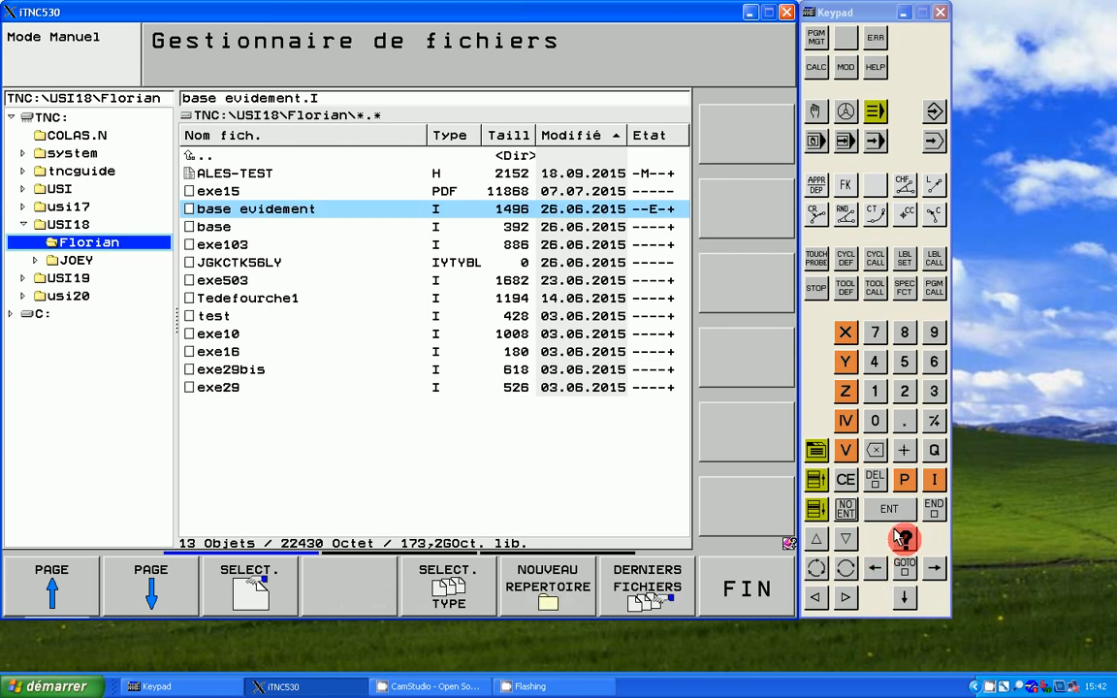
click(902, 539)
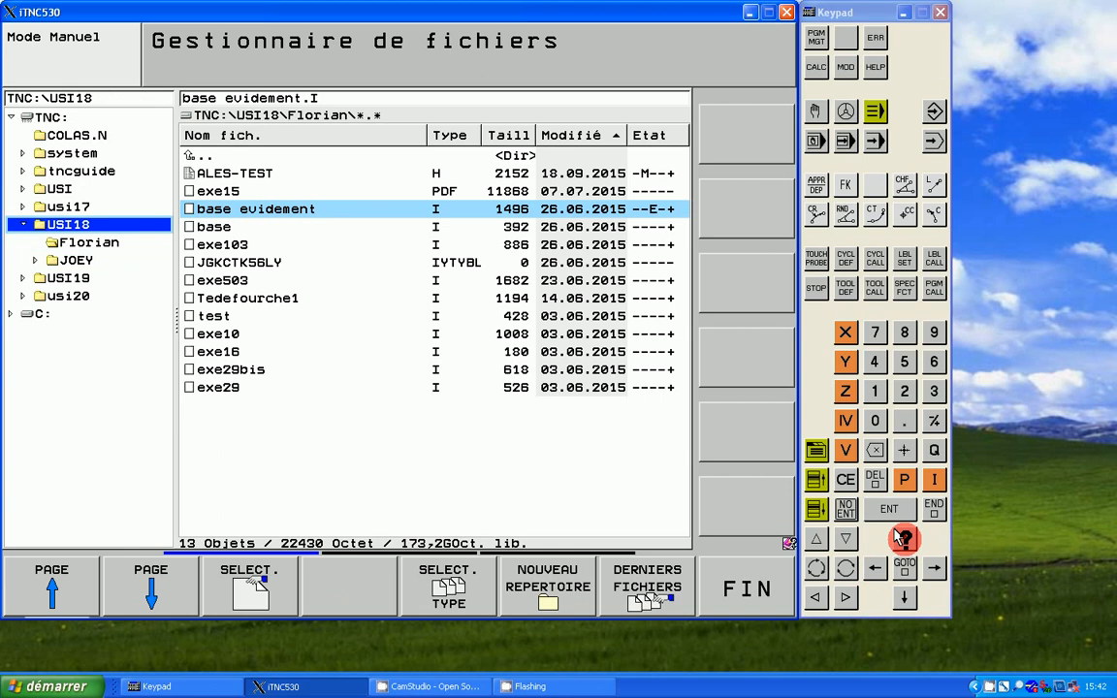
click(902, 539)
click(901, 539)
click(902, 539)
click(902, 539)
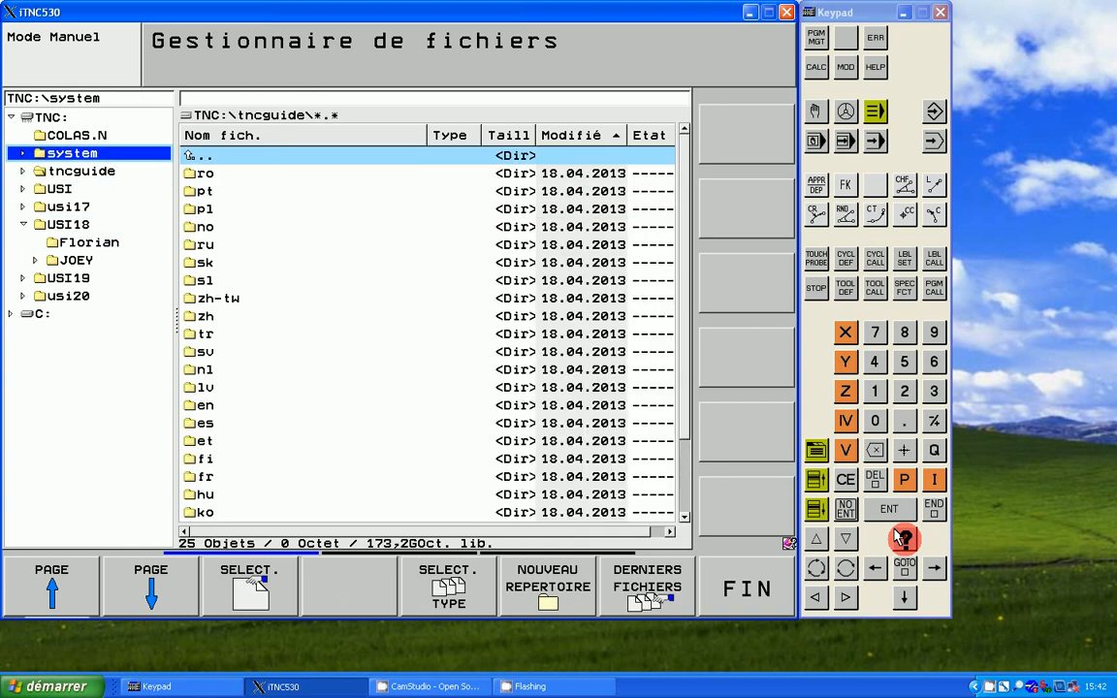
click(902, 539)
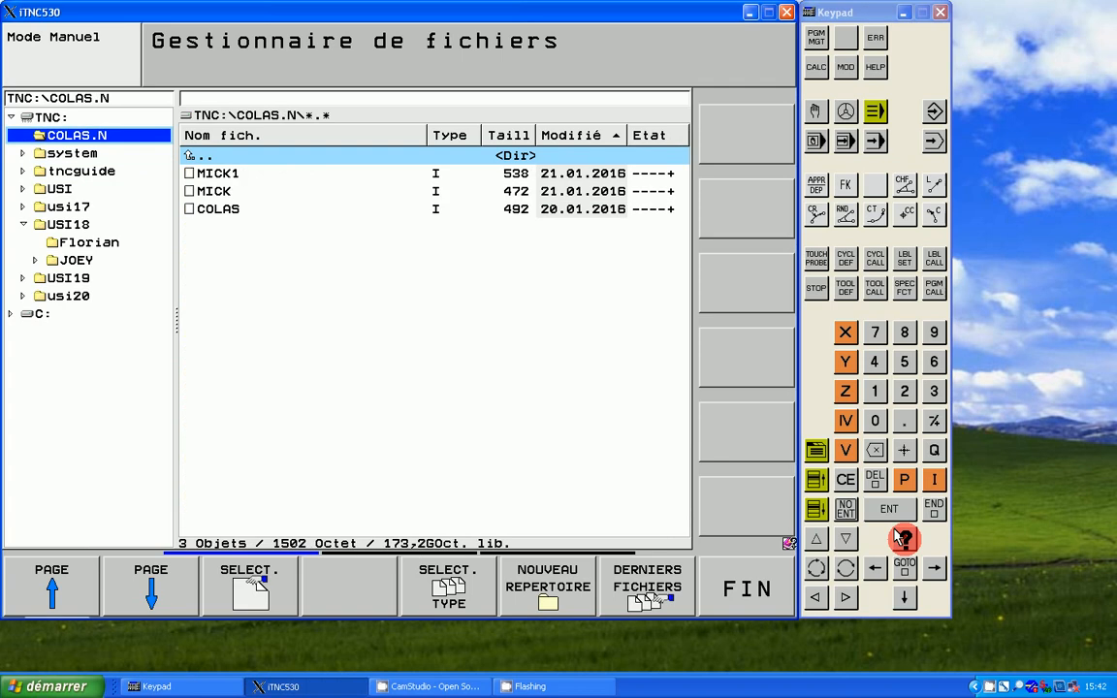
click(901, 539)
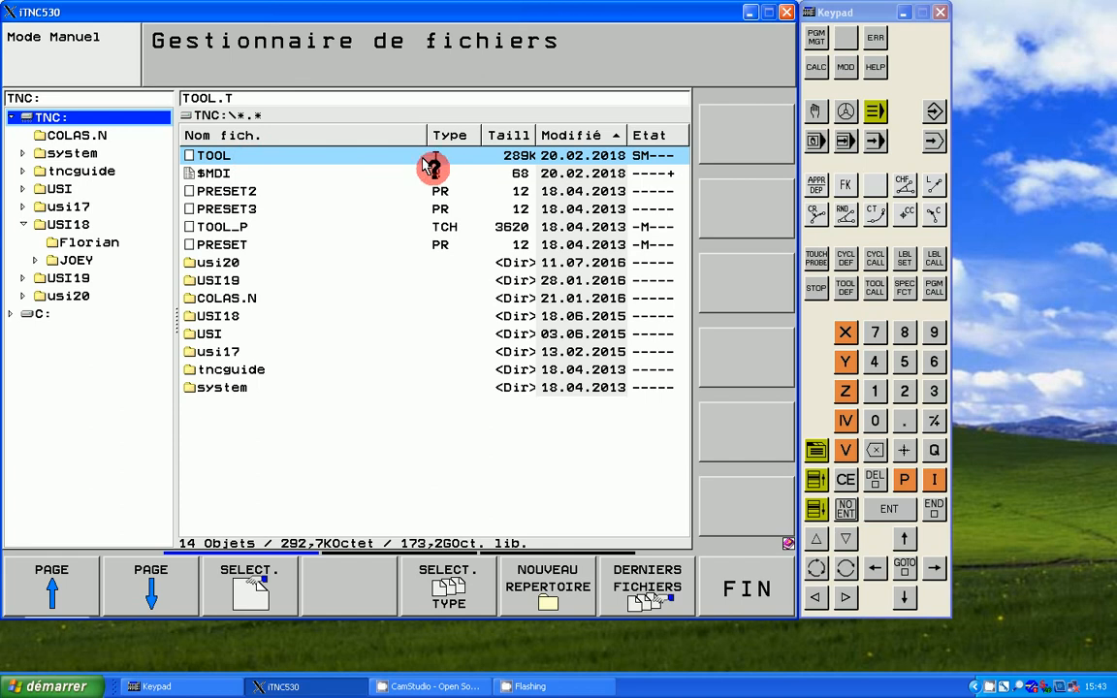
click(264, 585)
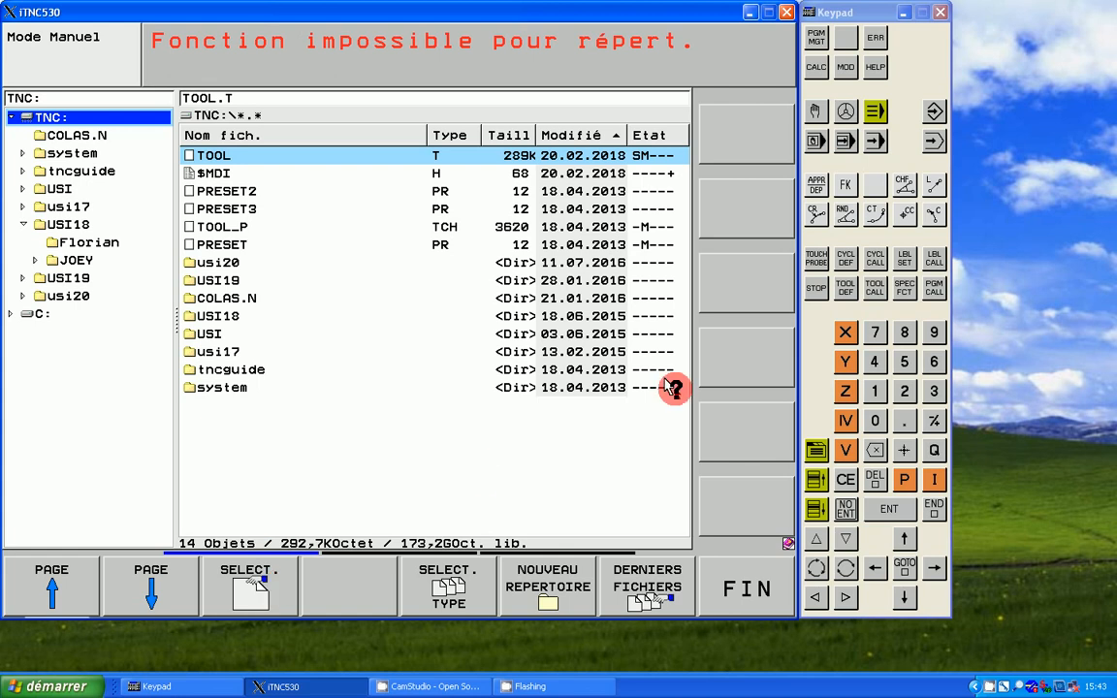
click(835, 469)
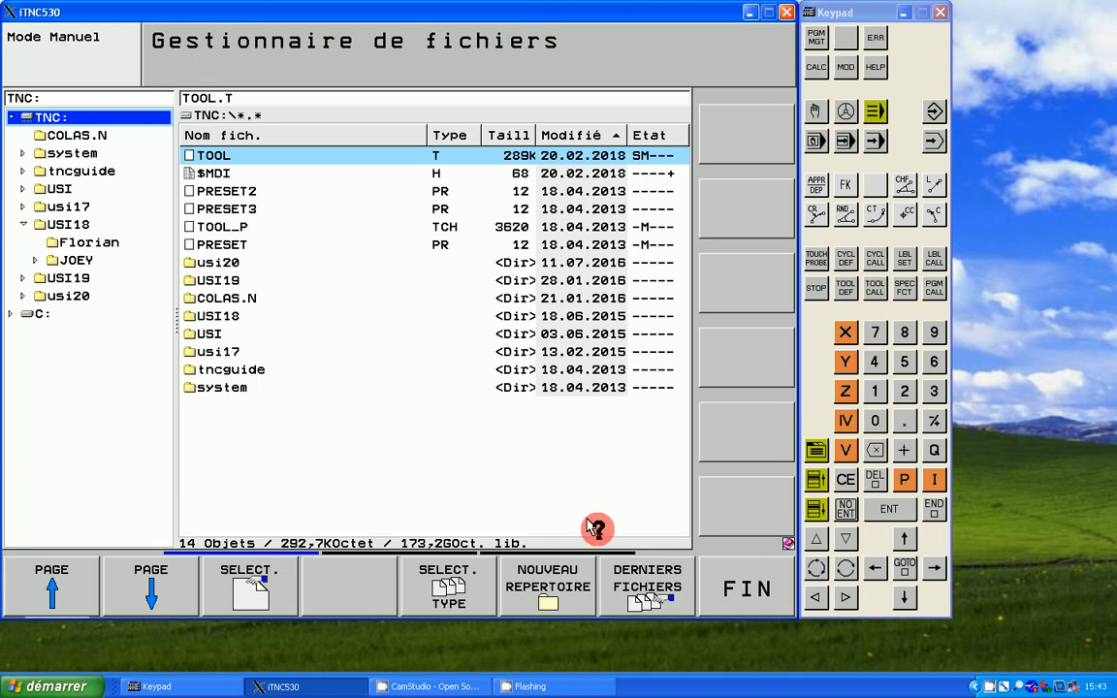
Step: Create a new tool table file with extension .T in the TNC: root, named with the person's first name, in millimetres
click(933, 567)
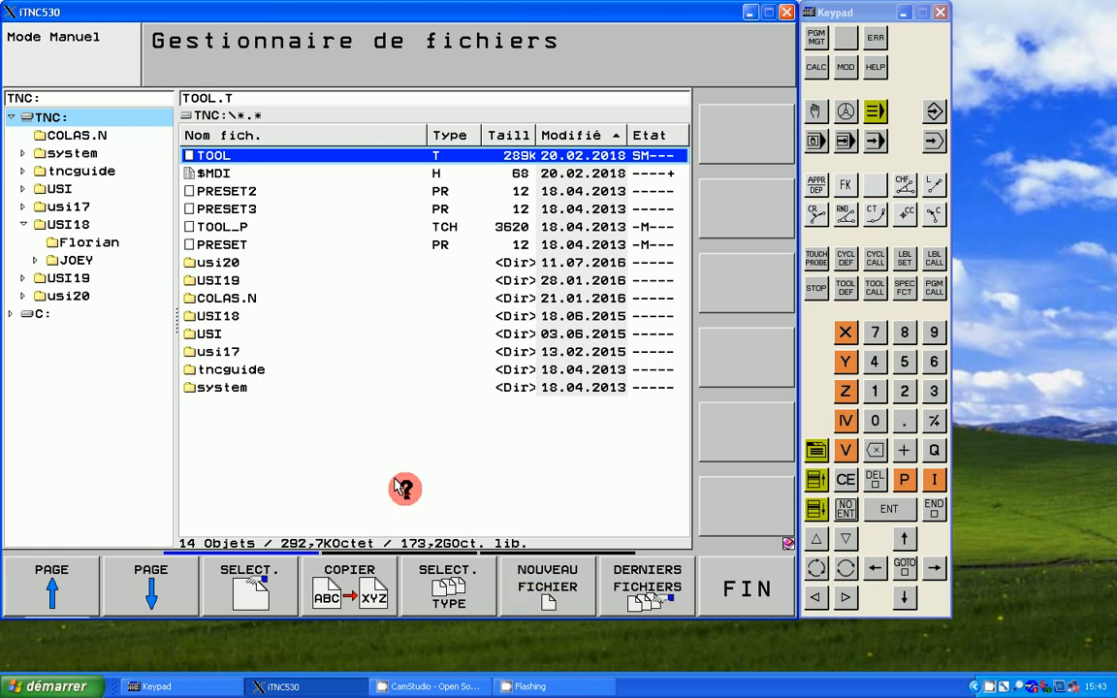
text(o)
text(1)
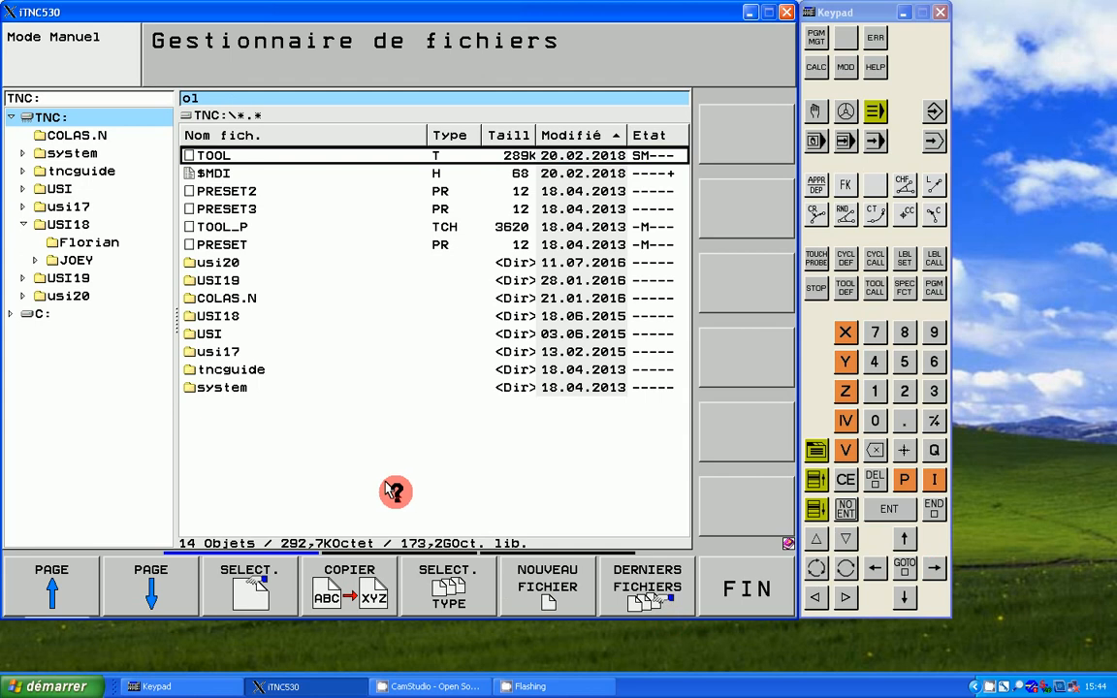
text(ivi)
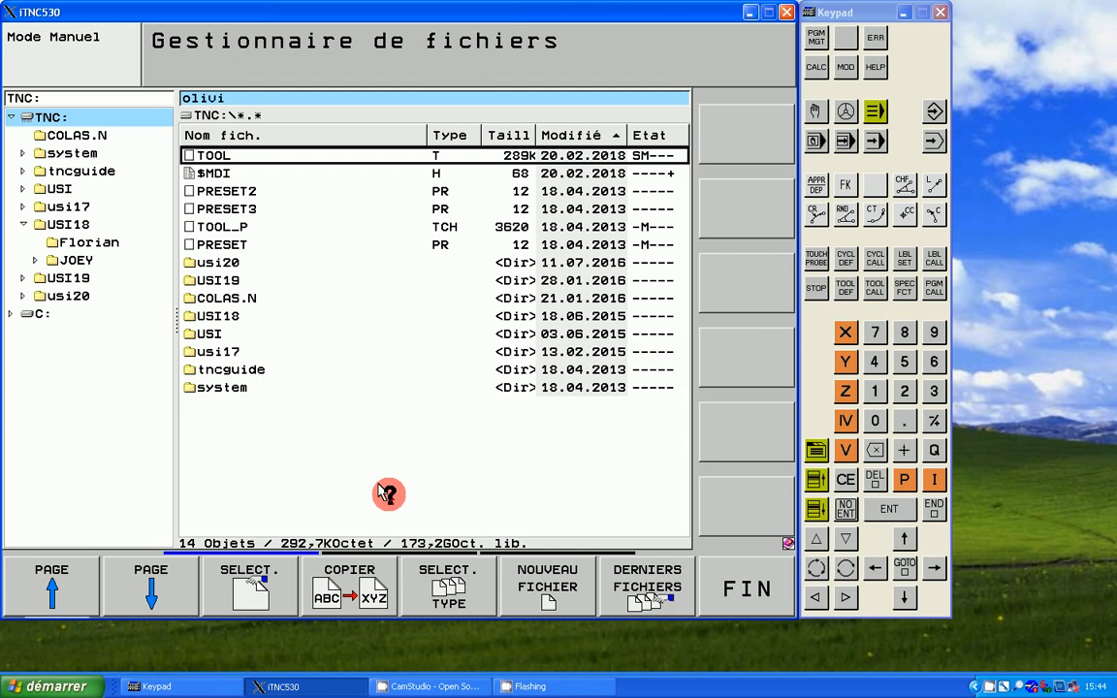
text(er)
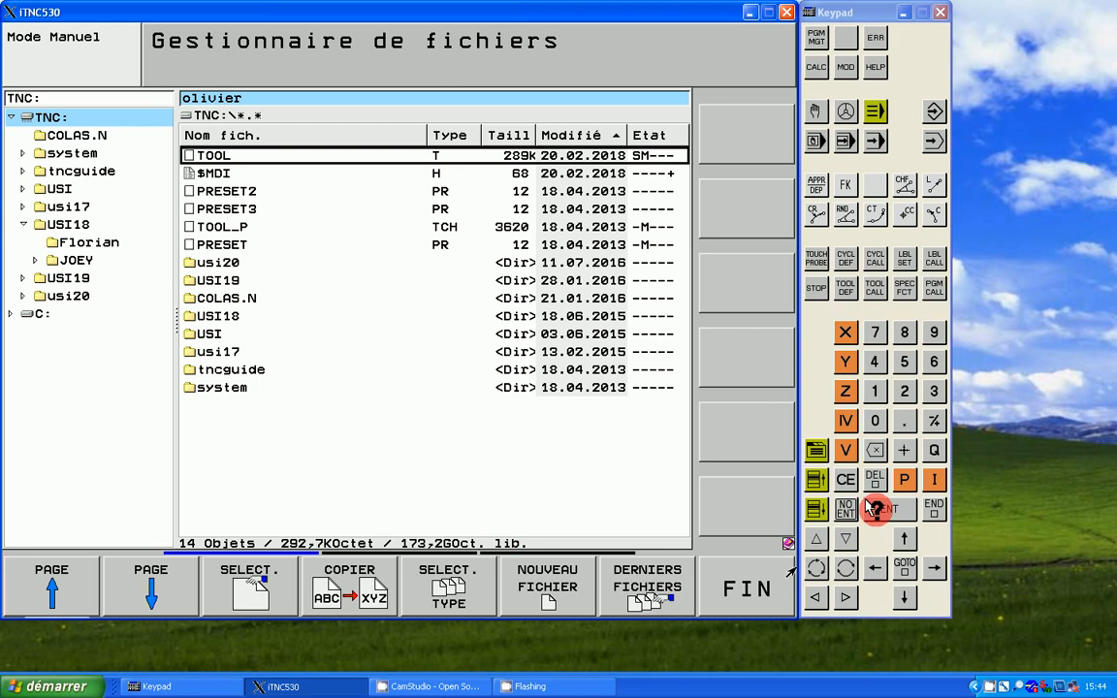
click(904, 420)
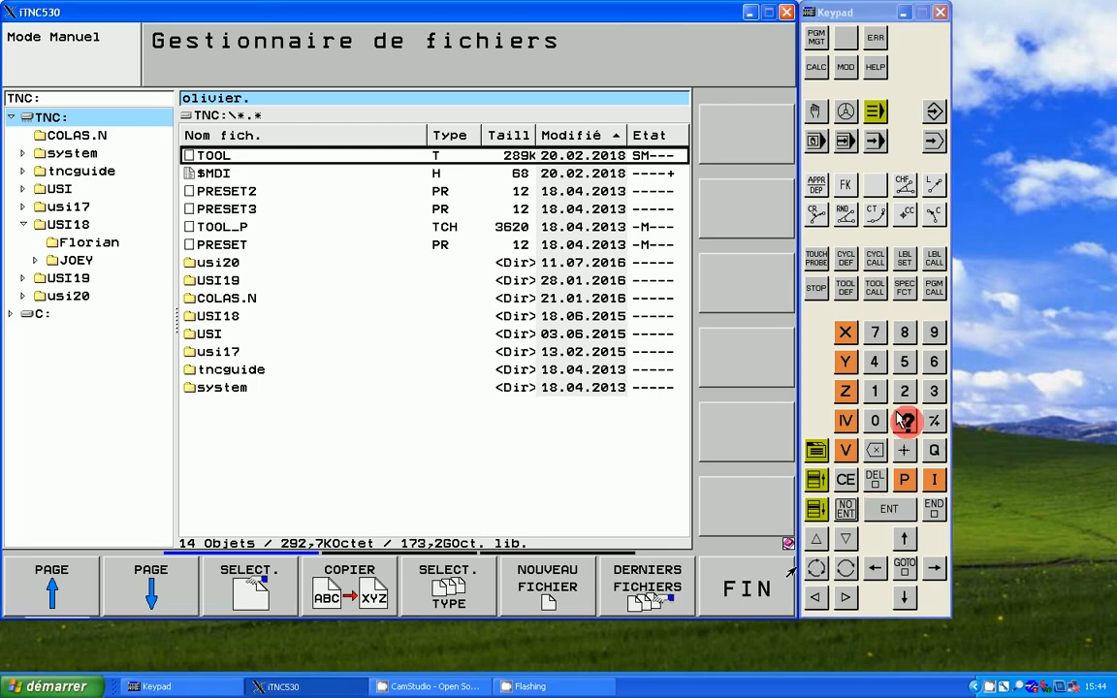
text(t)
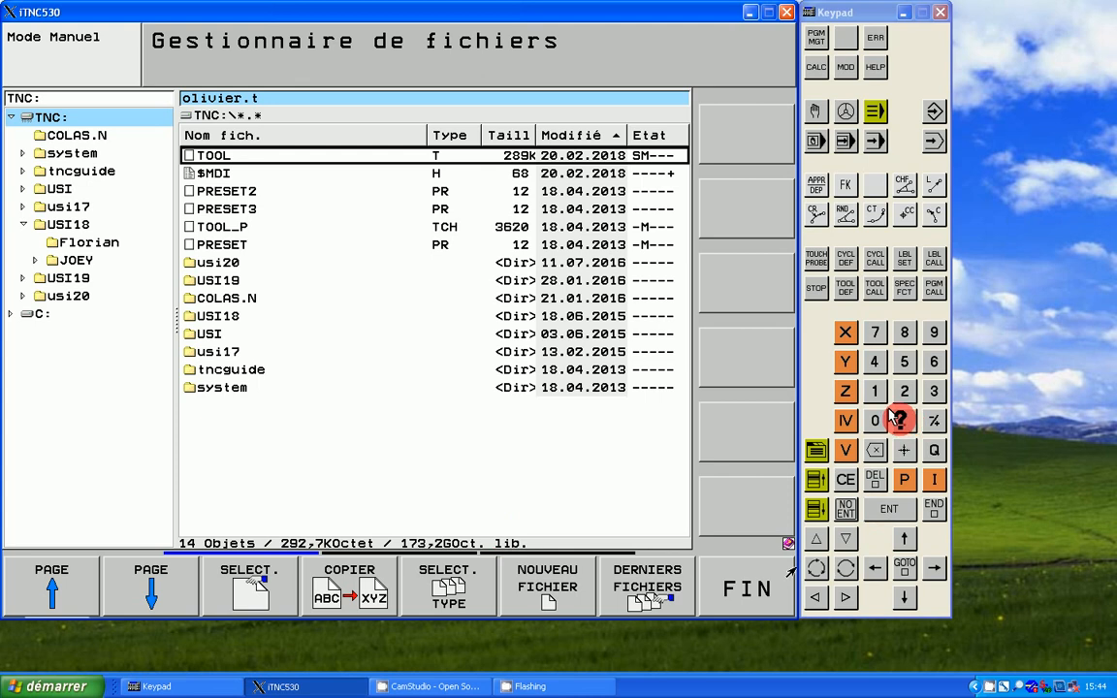
key(BackSpace)
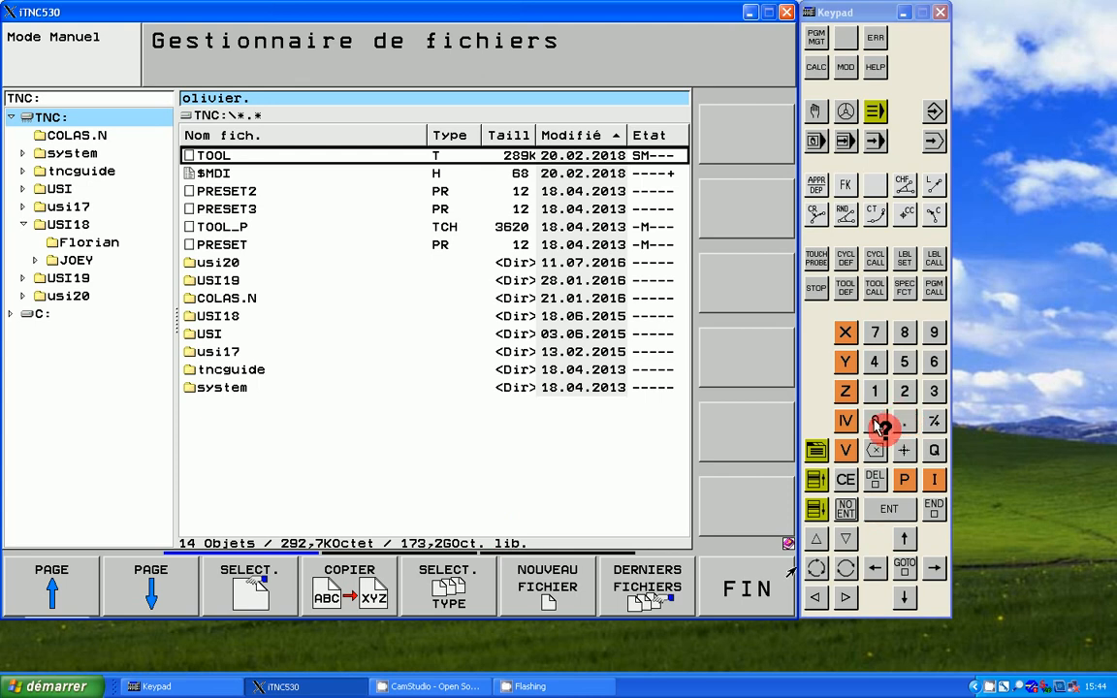
text(T)
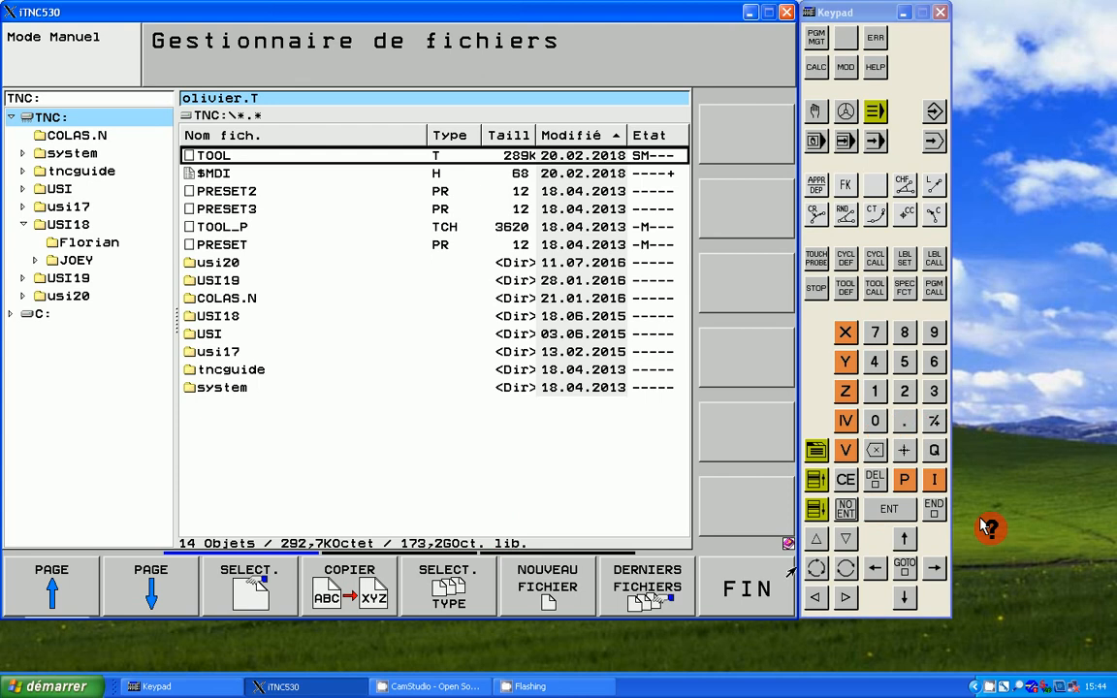
click(890, 510)
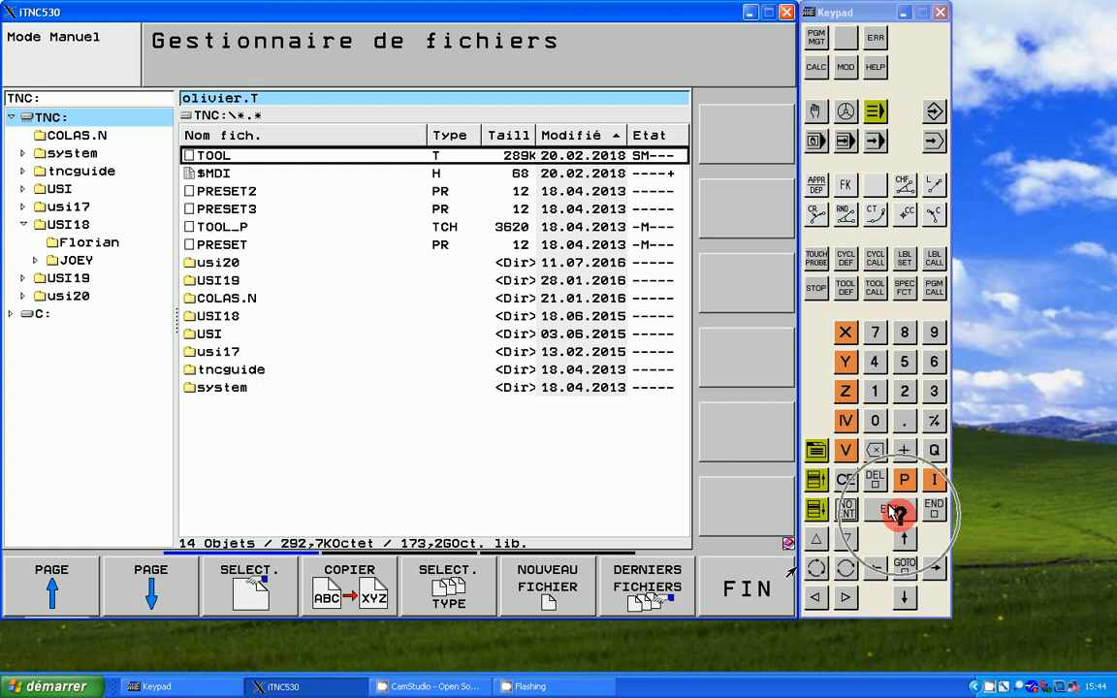
click(878, 506)
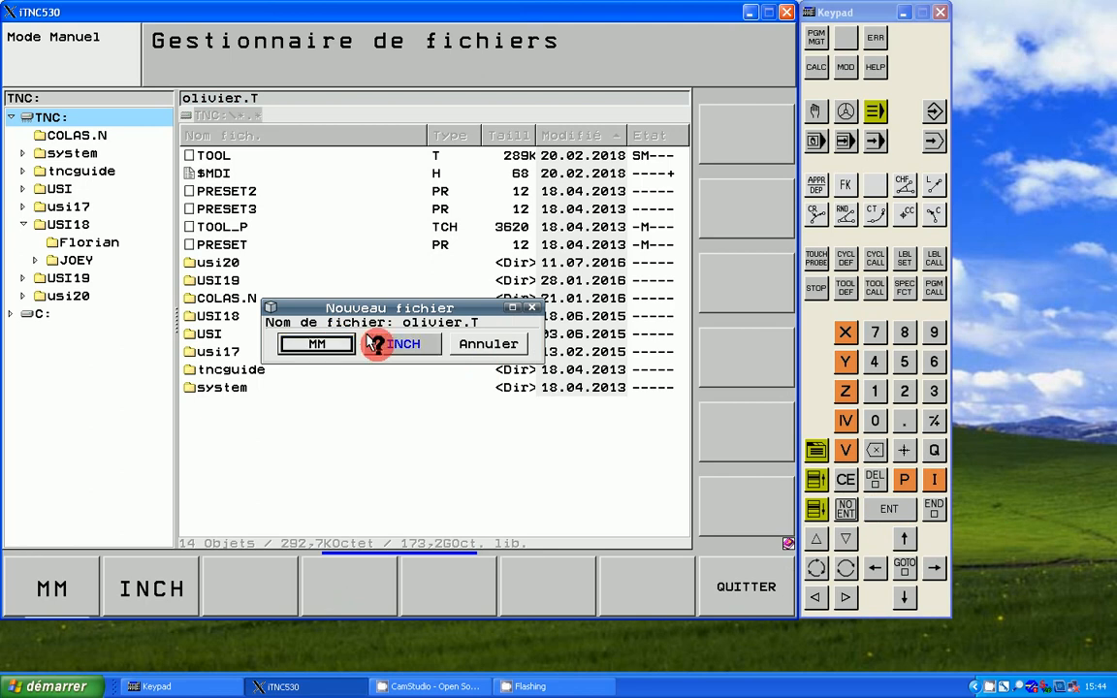
click(79, 578)
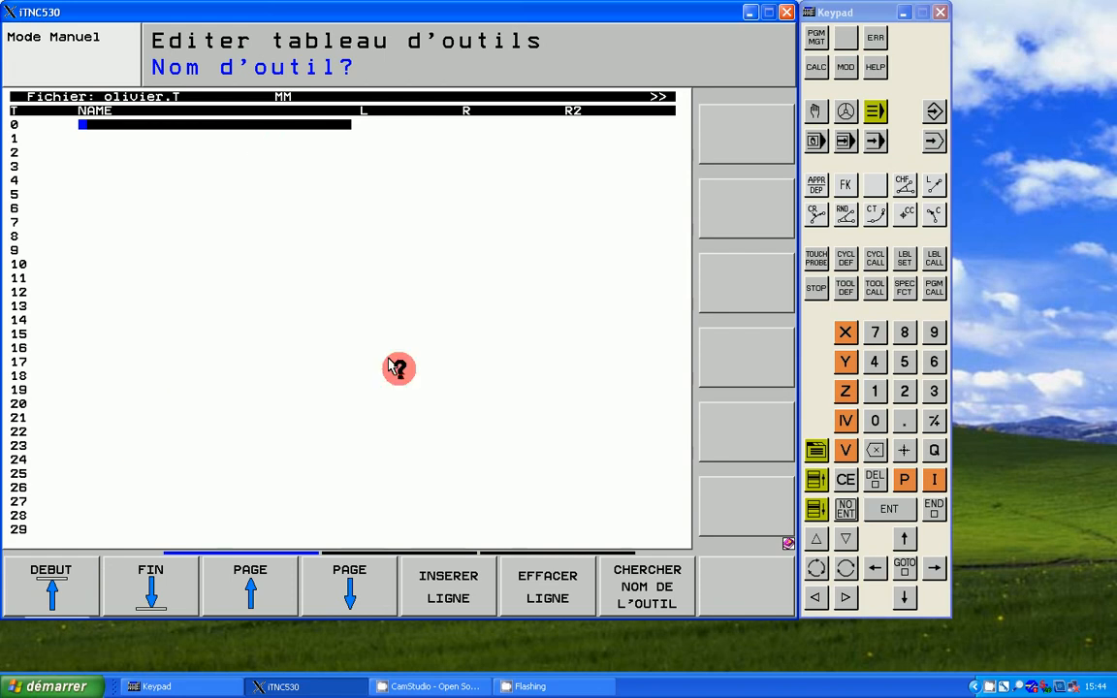
Step: Set tool 1's length L to 150 and radius R to 5 in the new tool table
click(904, 598)
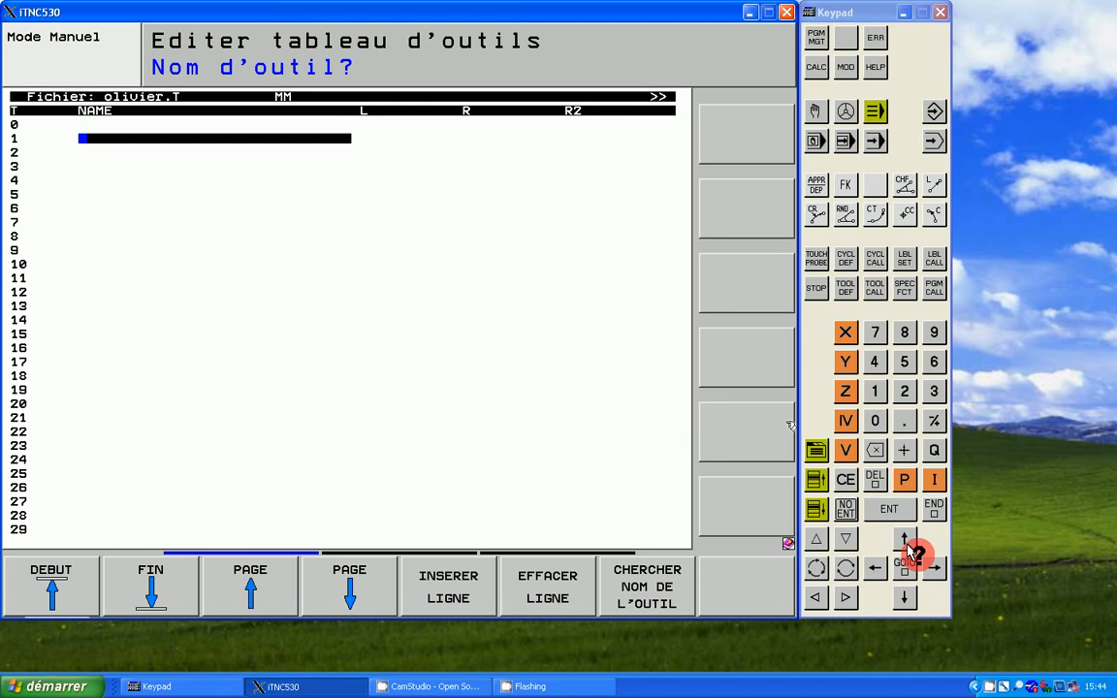
click(933, 568)
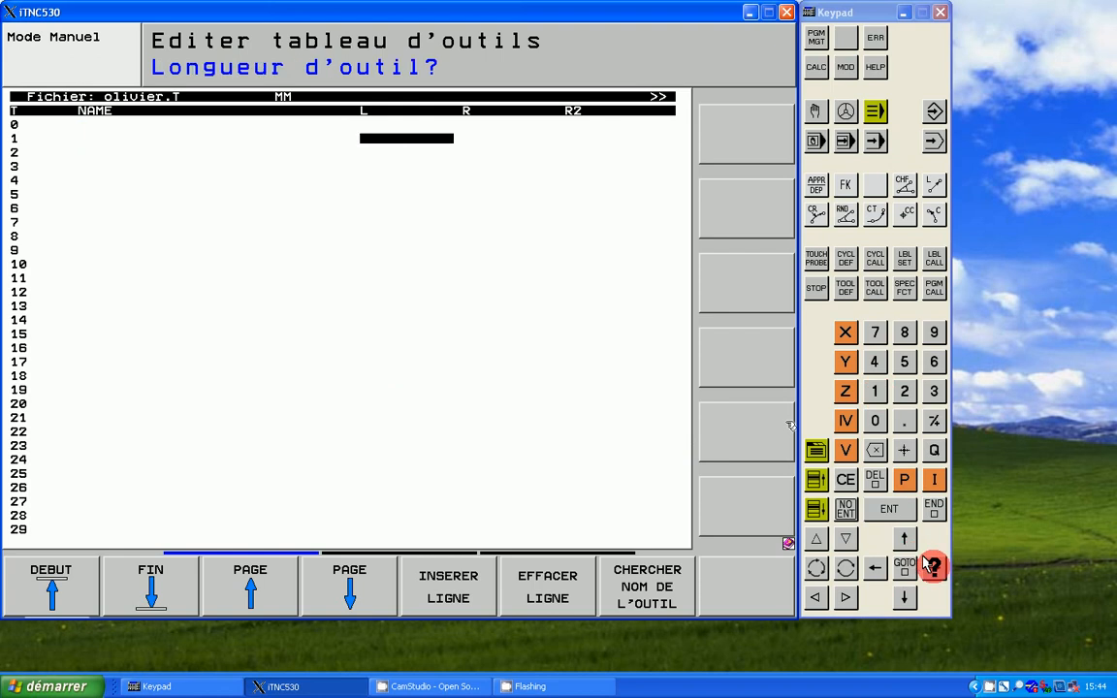
click(876, 391)
click(904, 361)
click(876, 423)
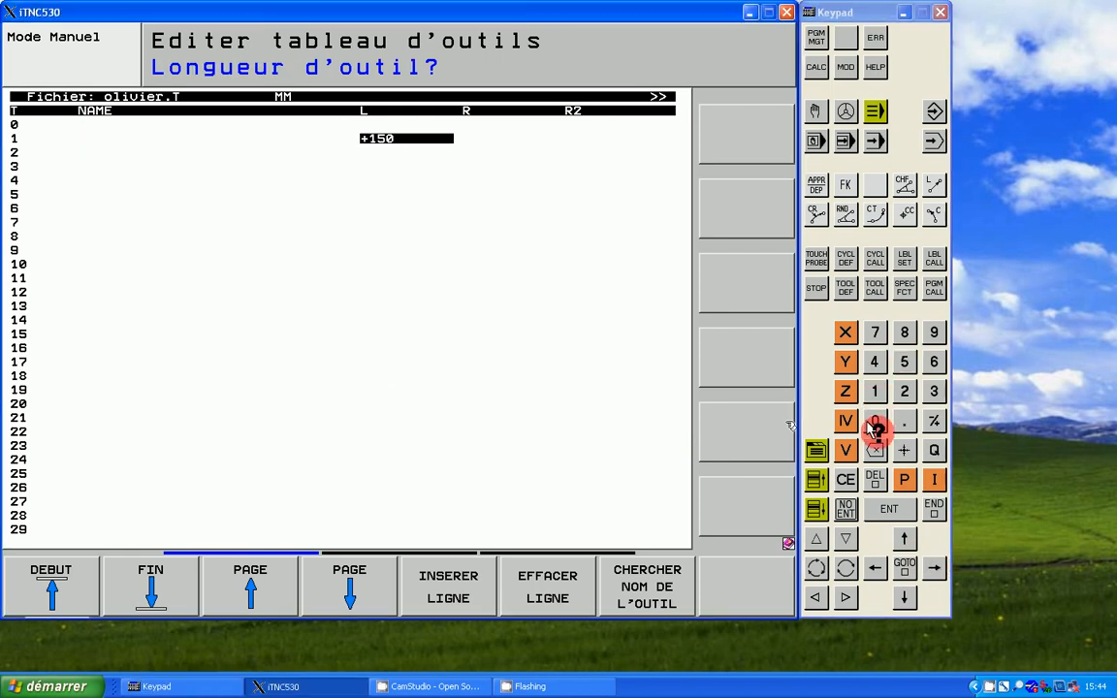
click(929, 564)
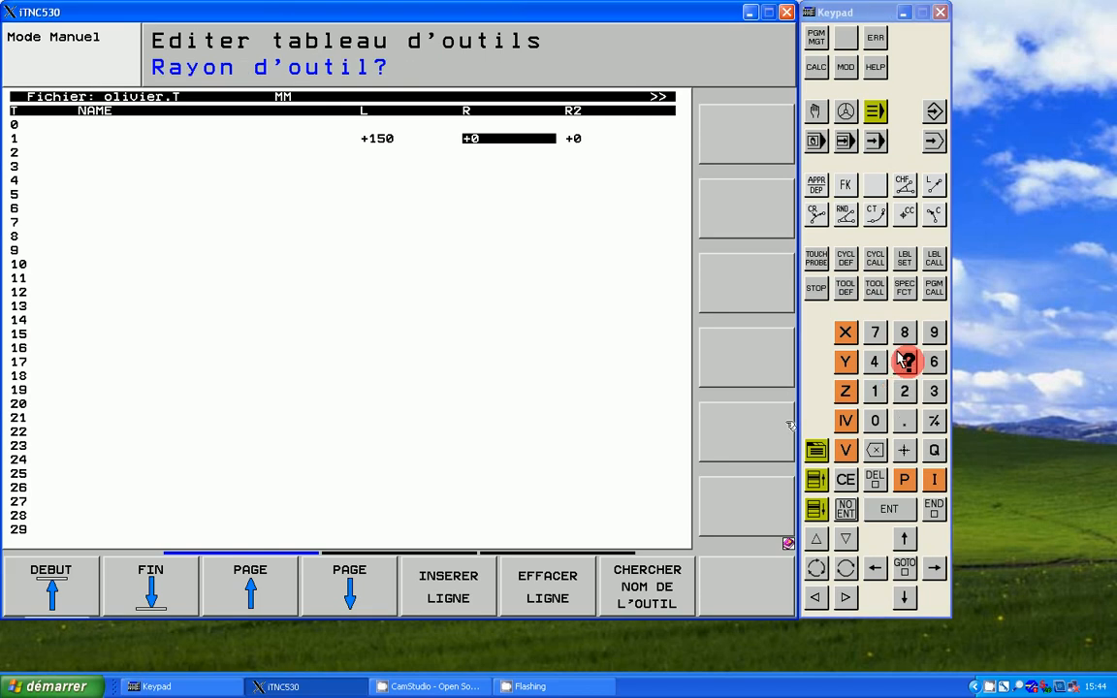
click(904, 361)
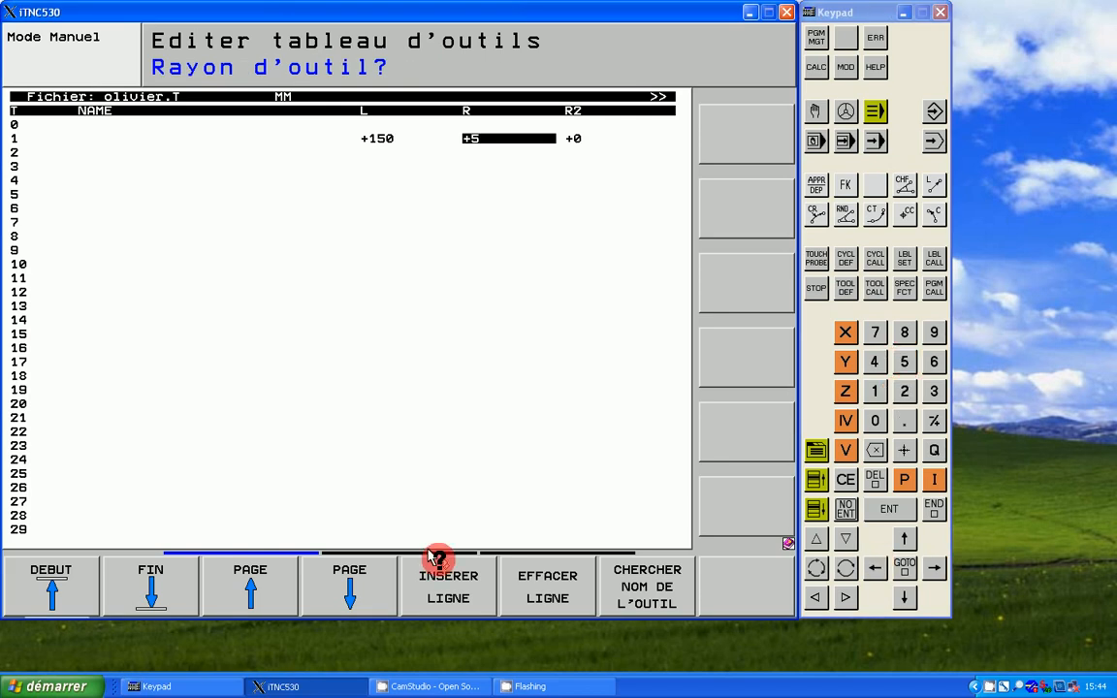
click(385, 551)
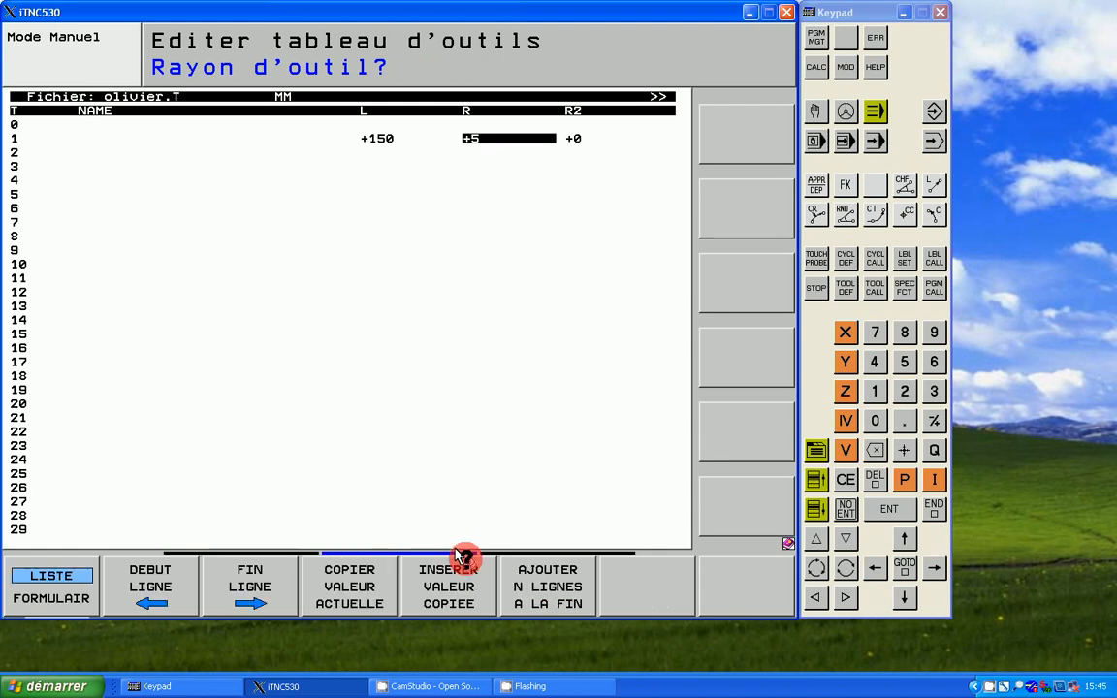
click(509, 550)
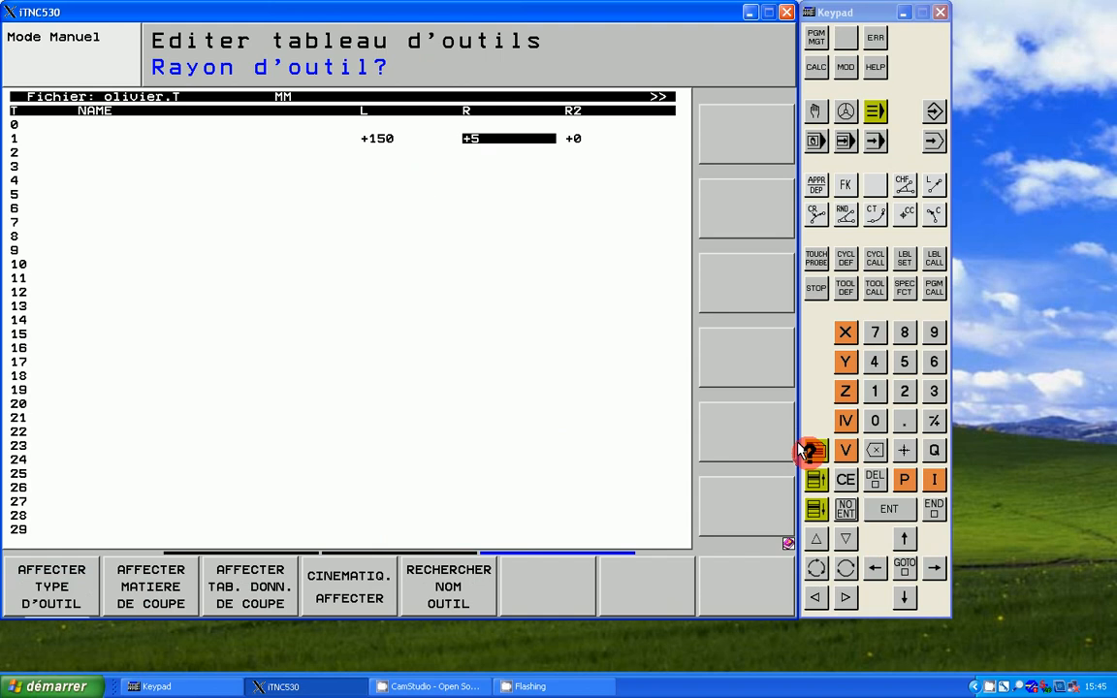
click(240, 548)
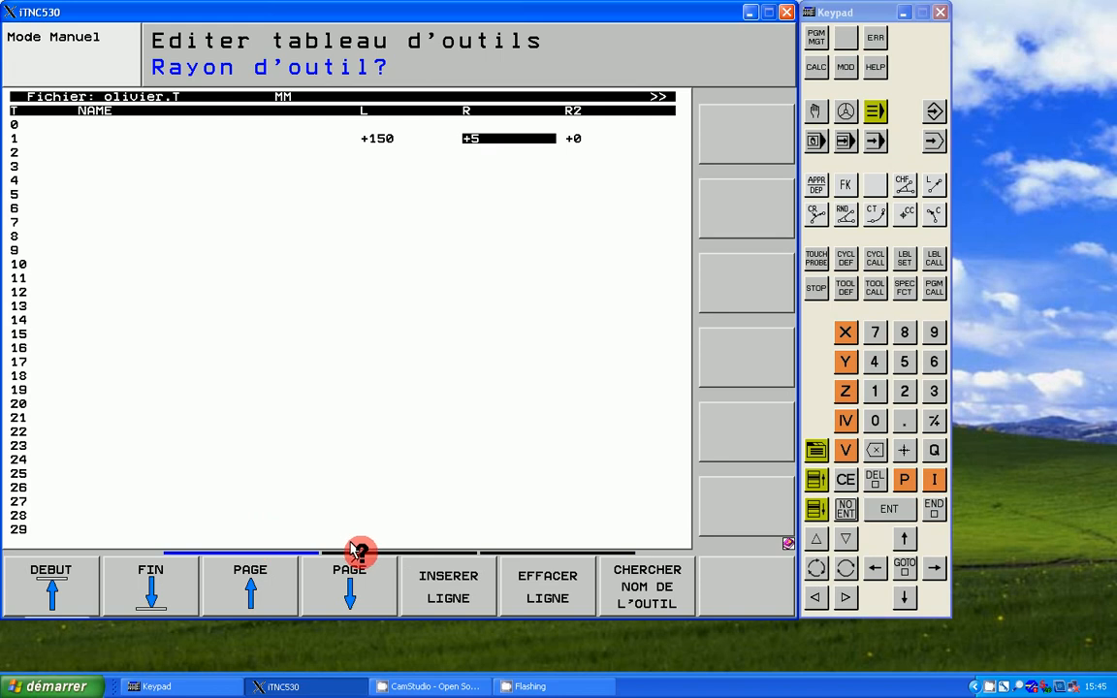
click(388, 551)
click(511, 549)
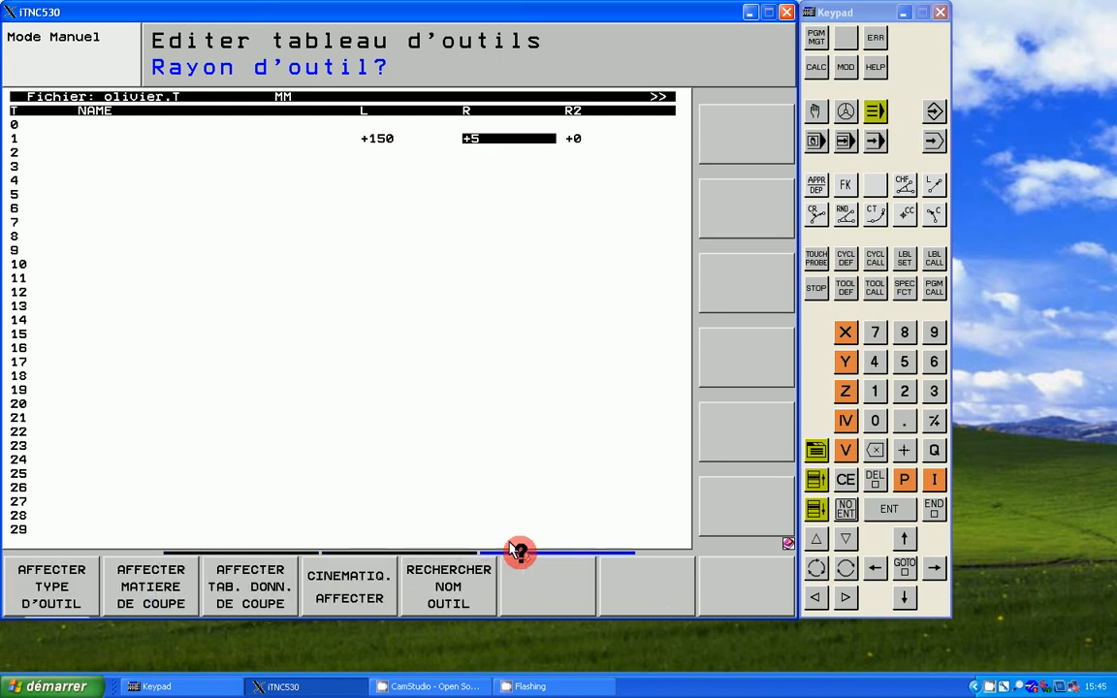
Step: Close the new tool table and copy it to TOOL.T, replacing the existing file
click(933, 506)
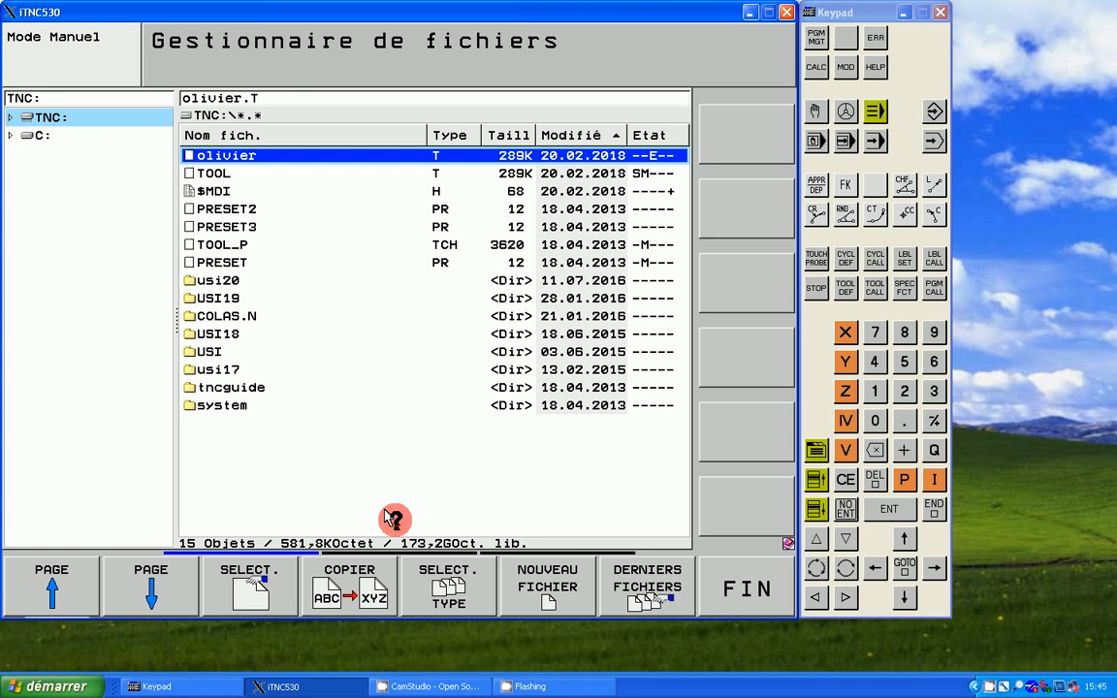
click(375, 567)
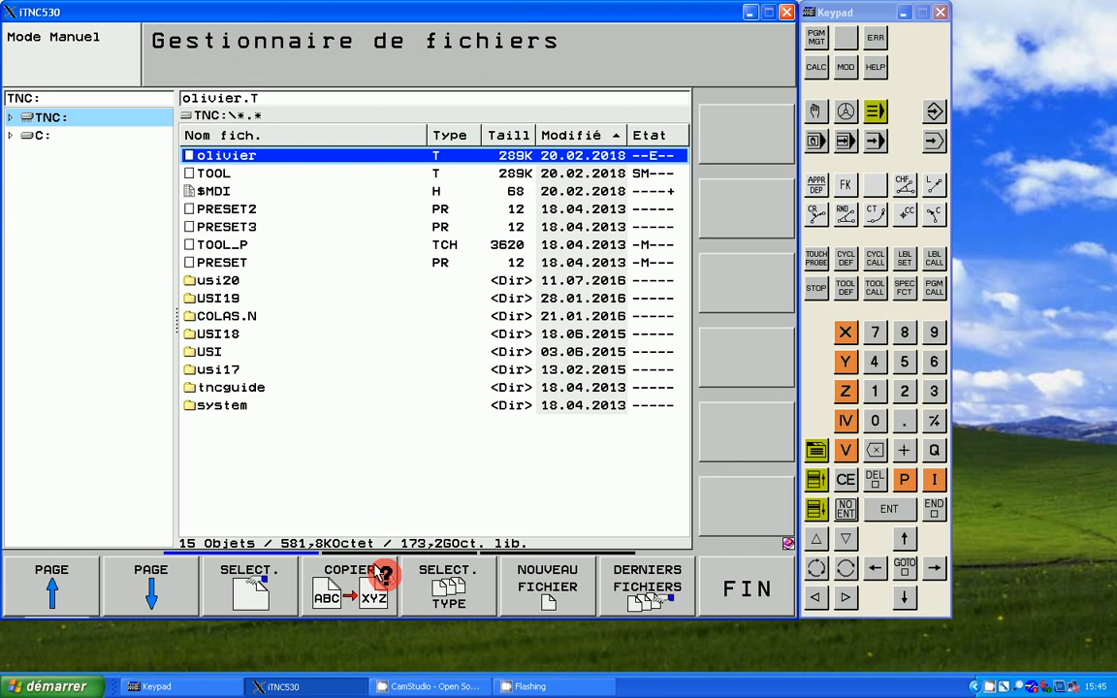
click(376, 570)
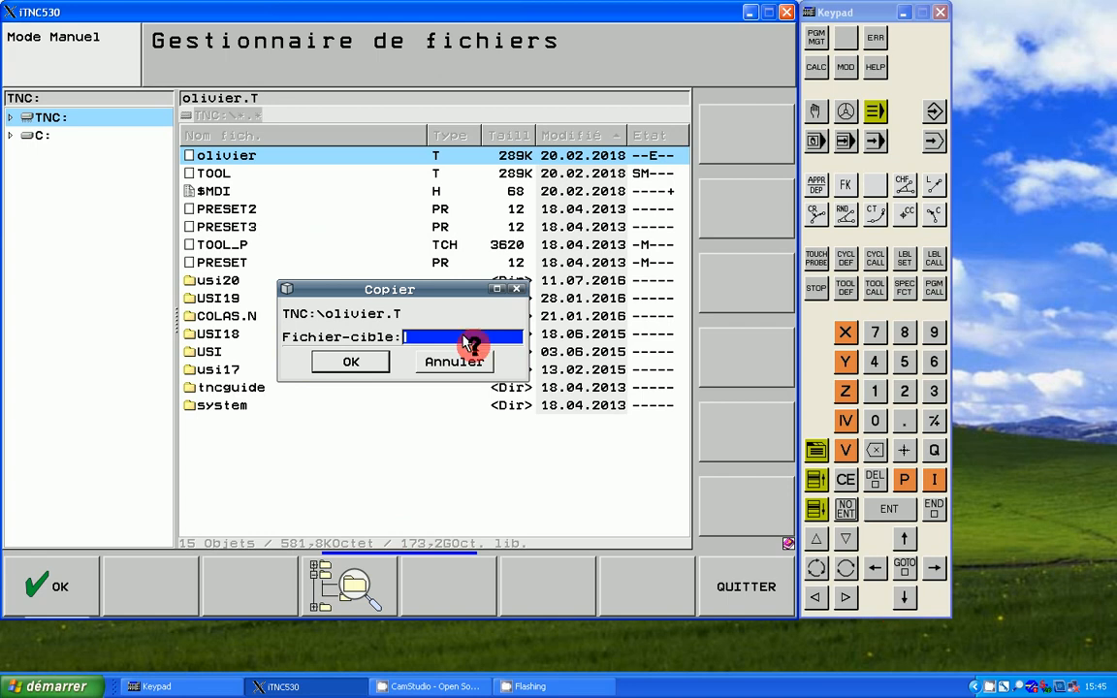
text(TOOL)
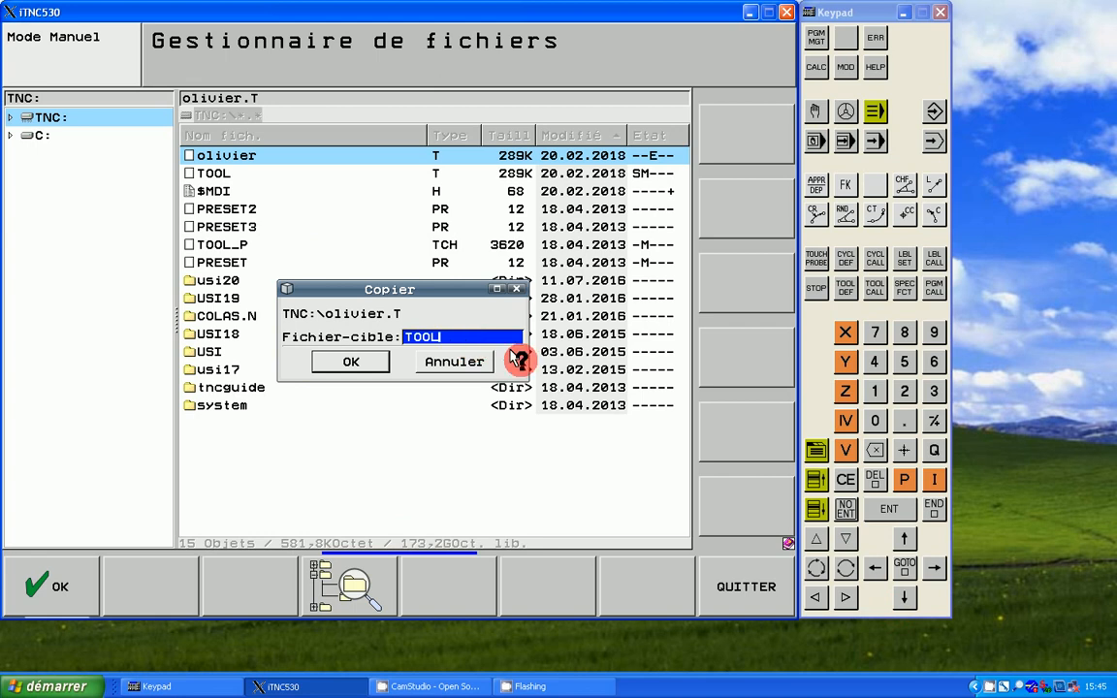
click(901, 419)
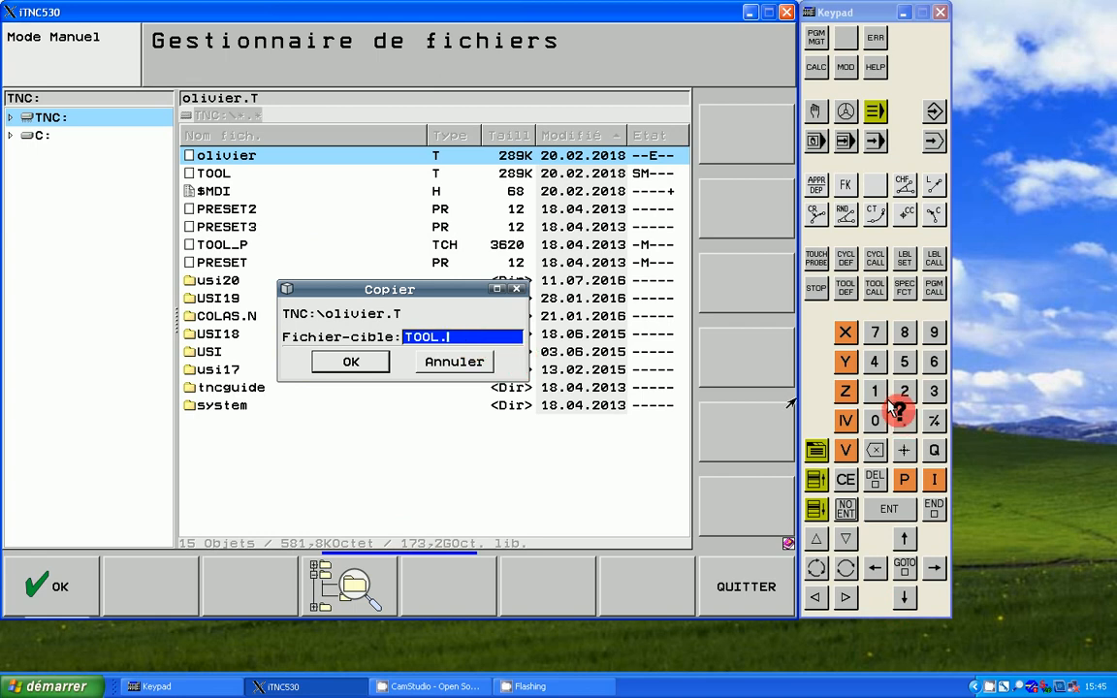
text(T)
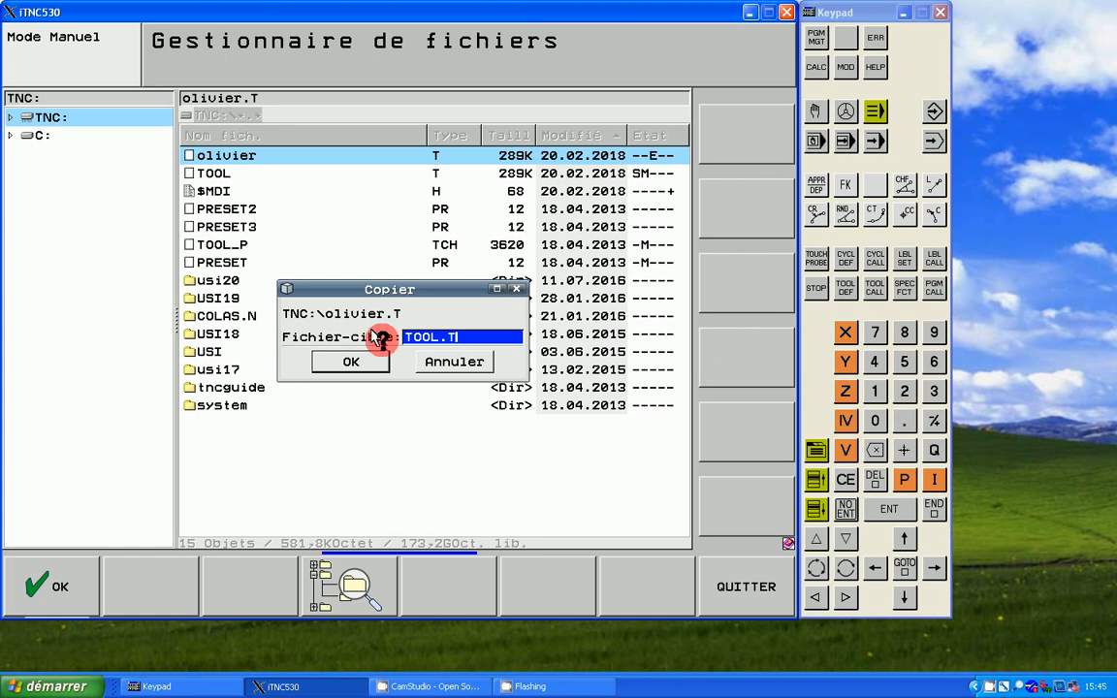
click(362, 361)
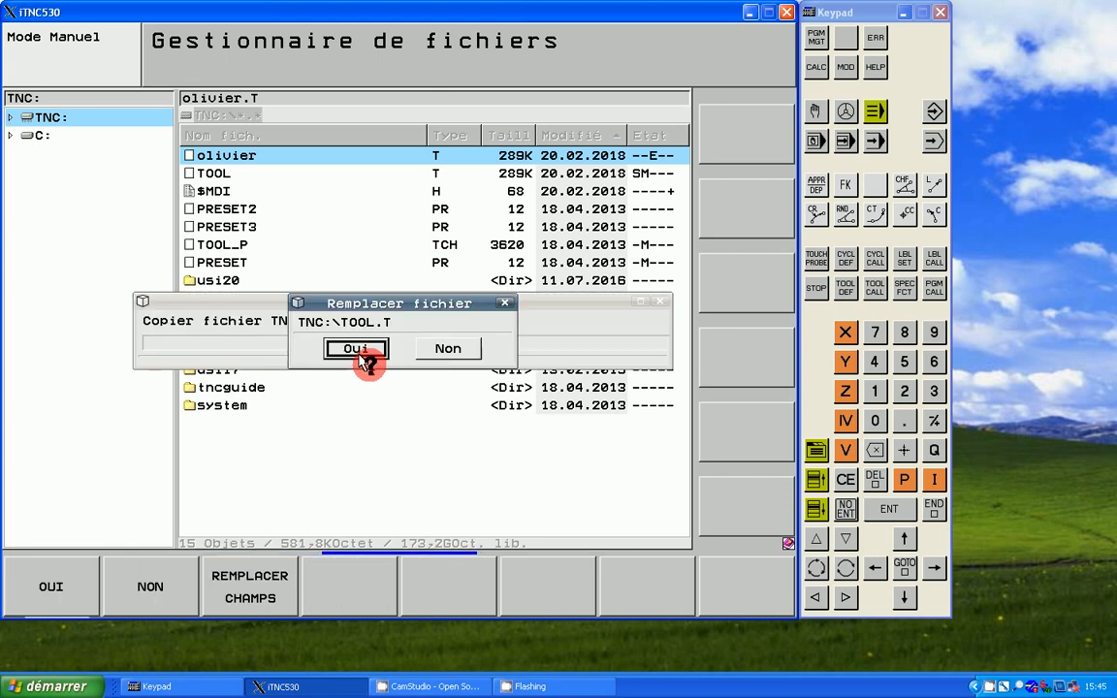
click(361, 349)
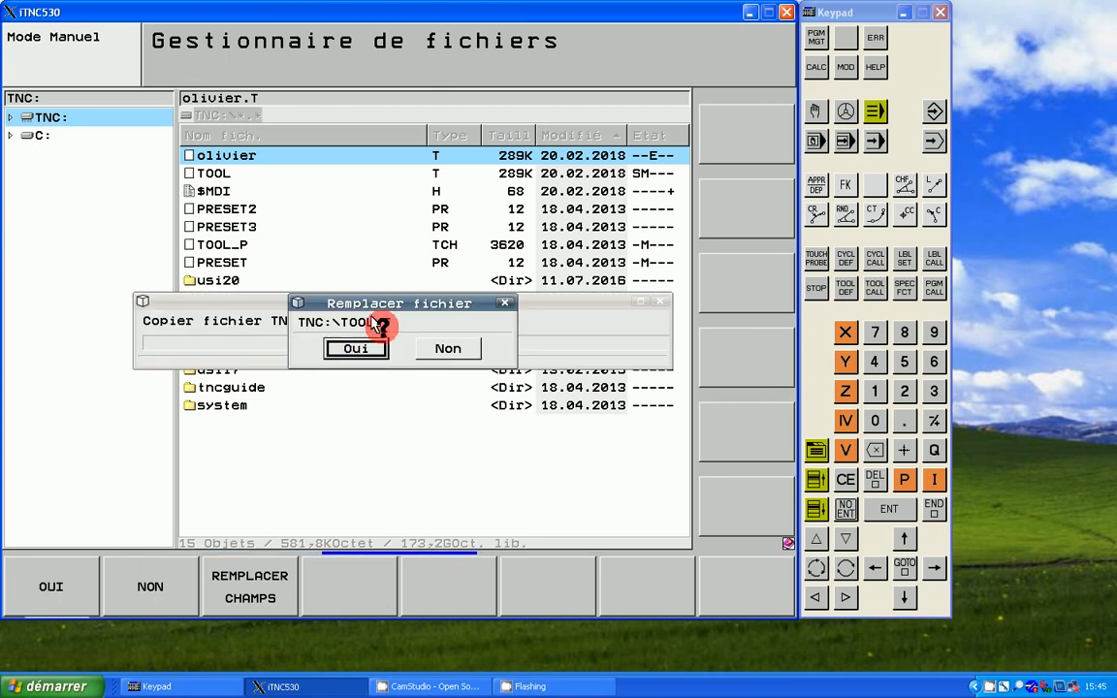
click(355, 349)
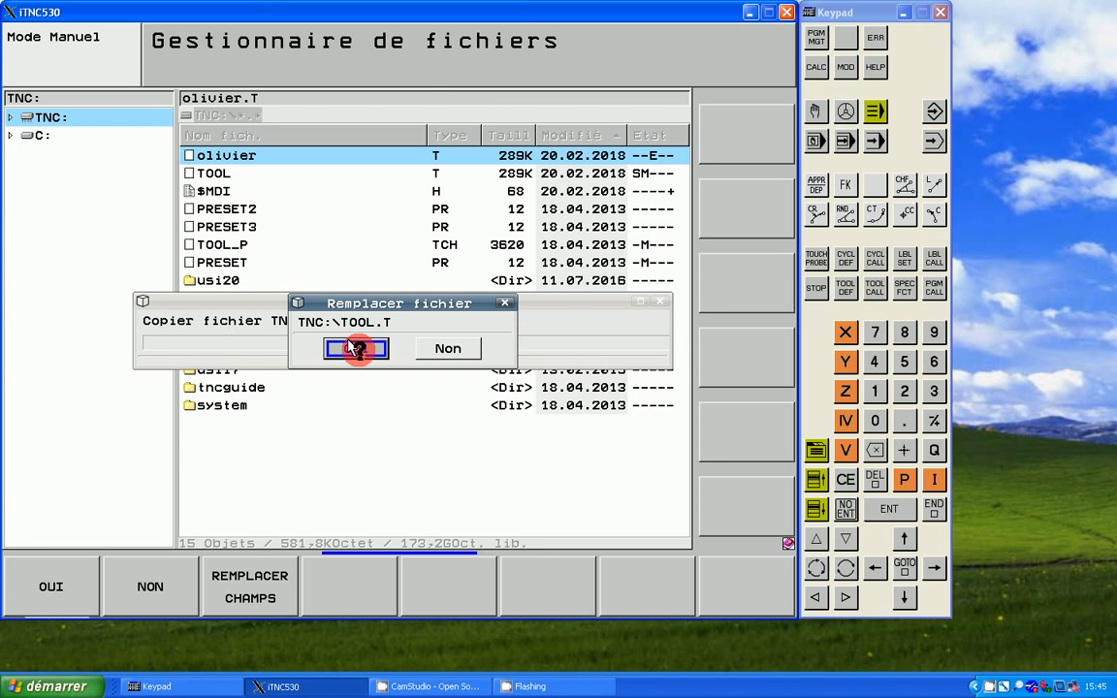
click(355, 348)
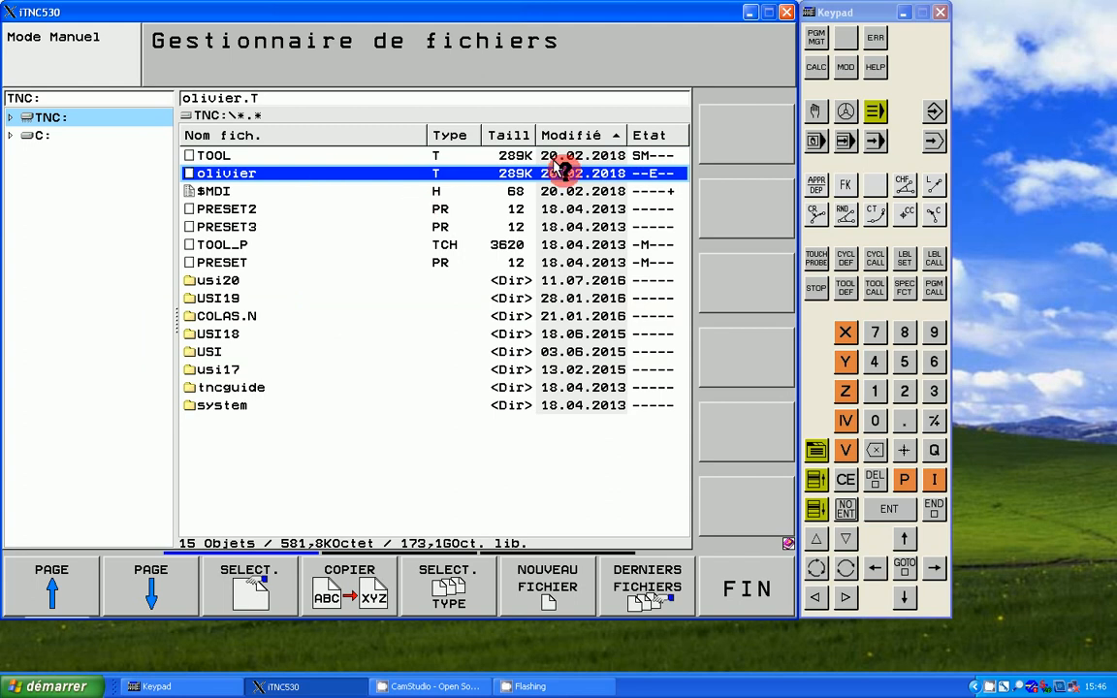
Step: Check the start of the TOOL.T table from manual mode, including tool 1, and close the table again
click(813, 112)
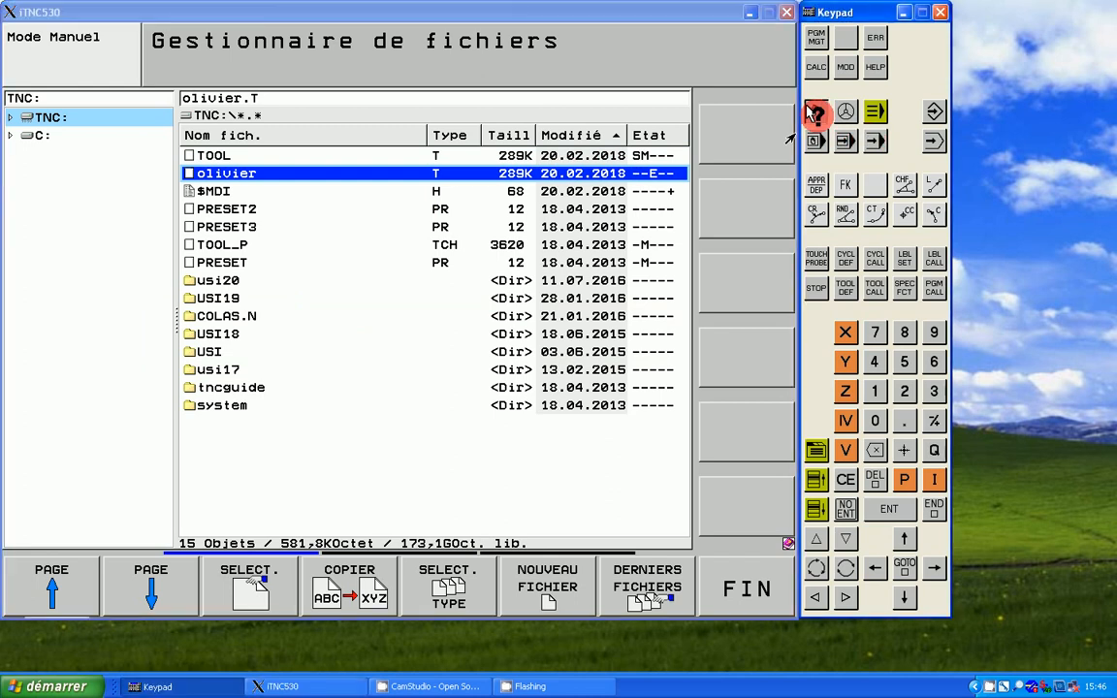
click(813, 113)
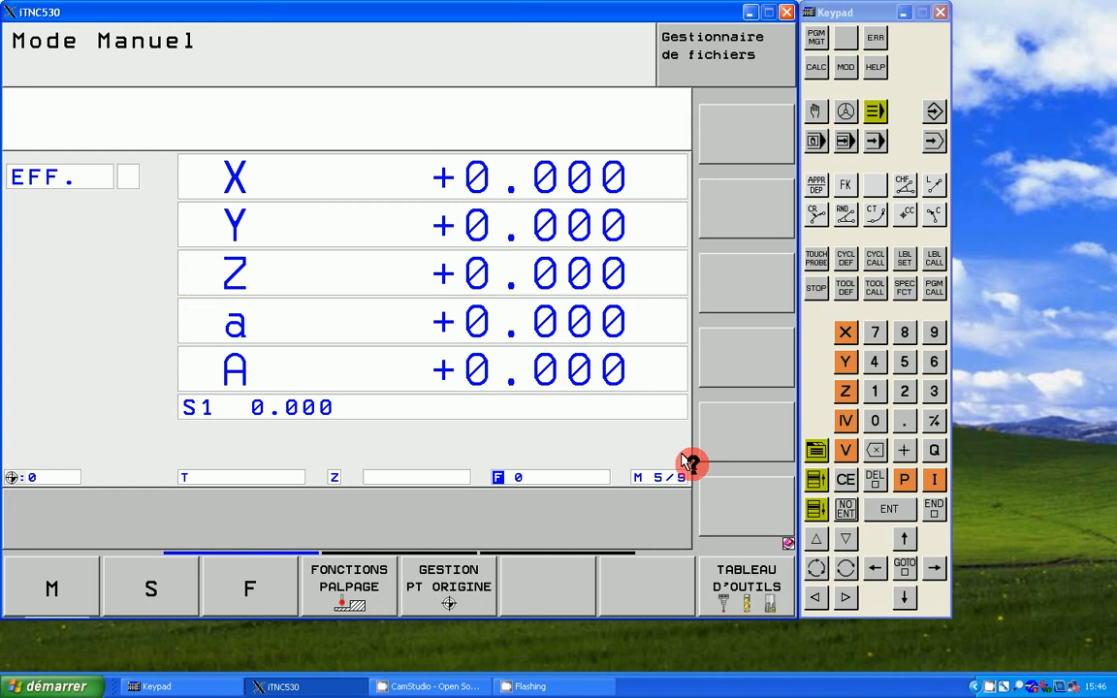
click(729, 576)
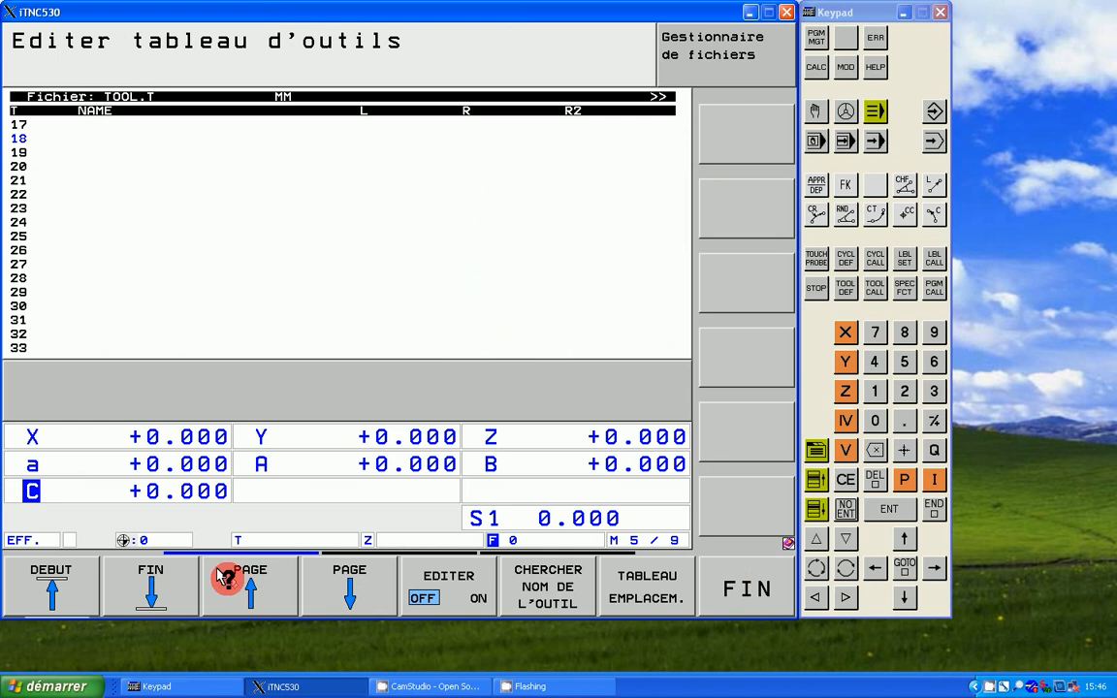
click(53, 586)
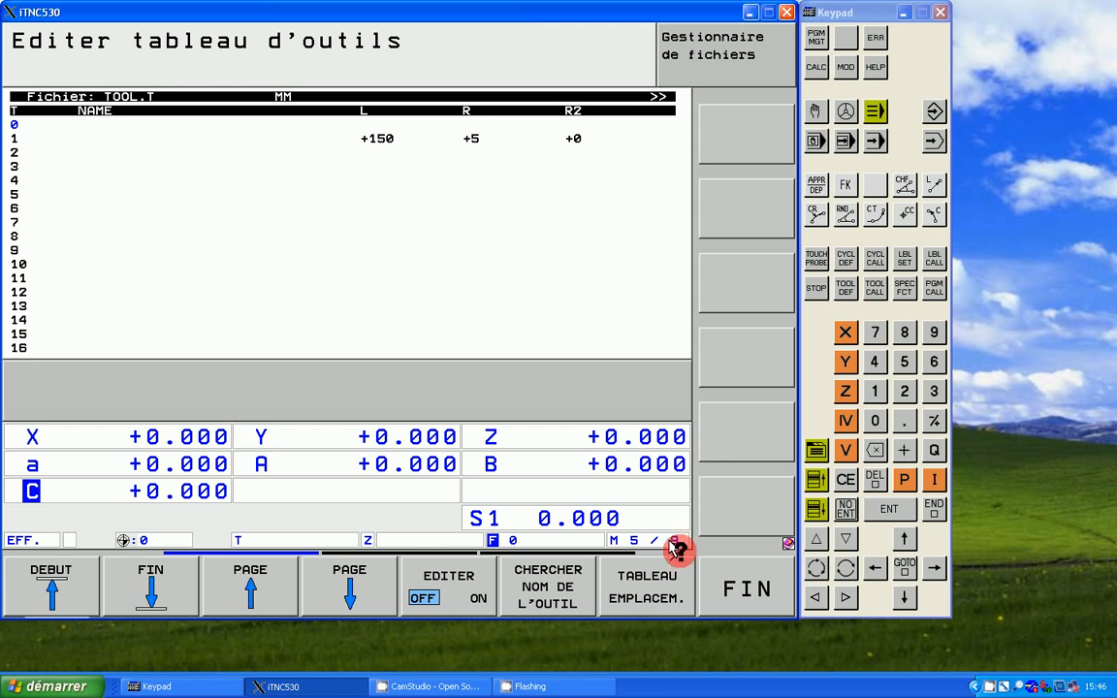
click(727, 574)
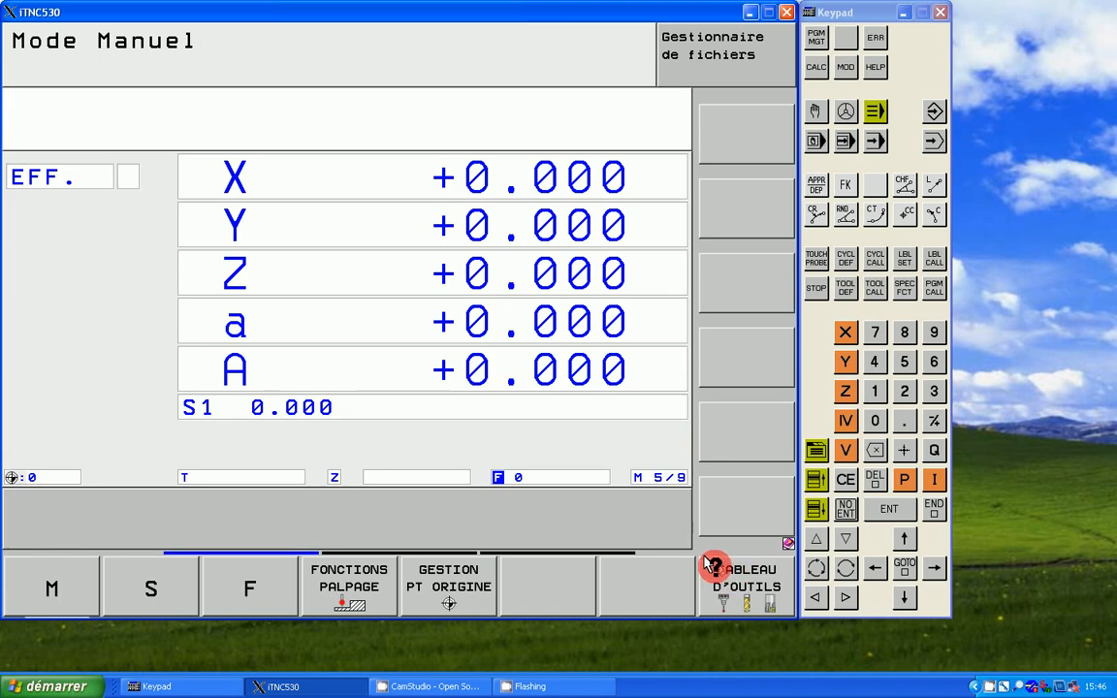
click(759, 532)
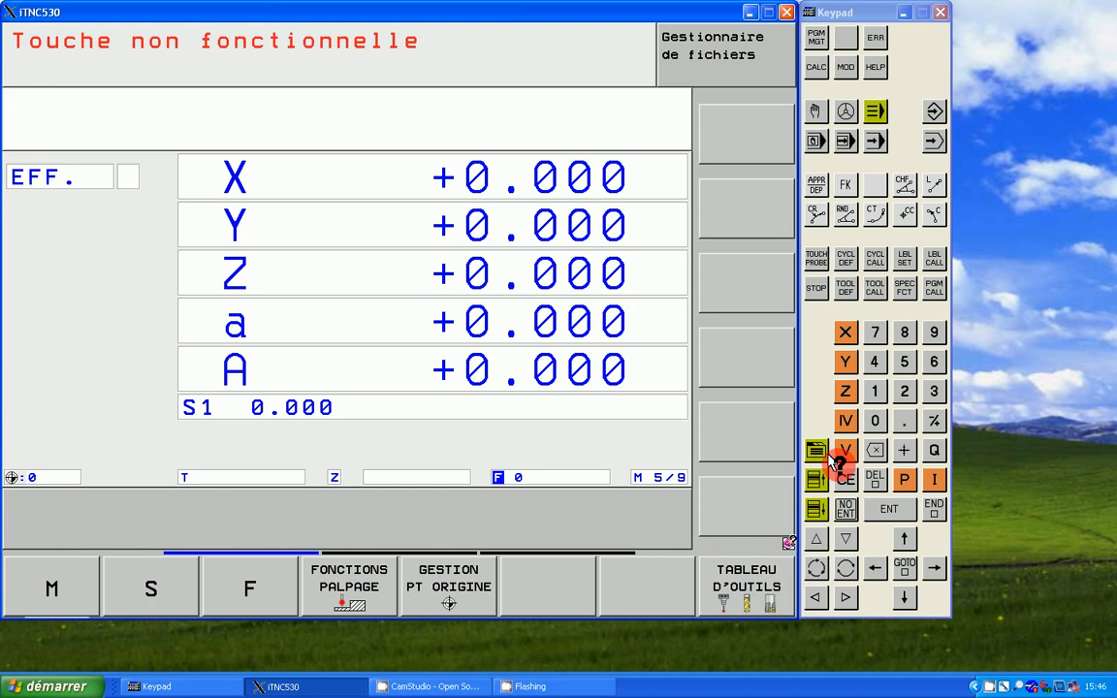
click(848, 478)
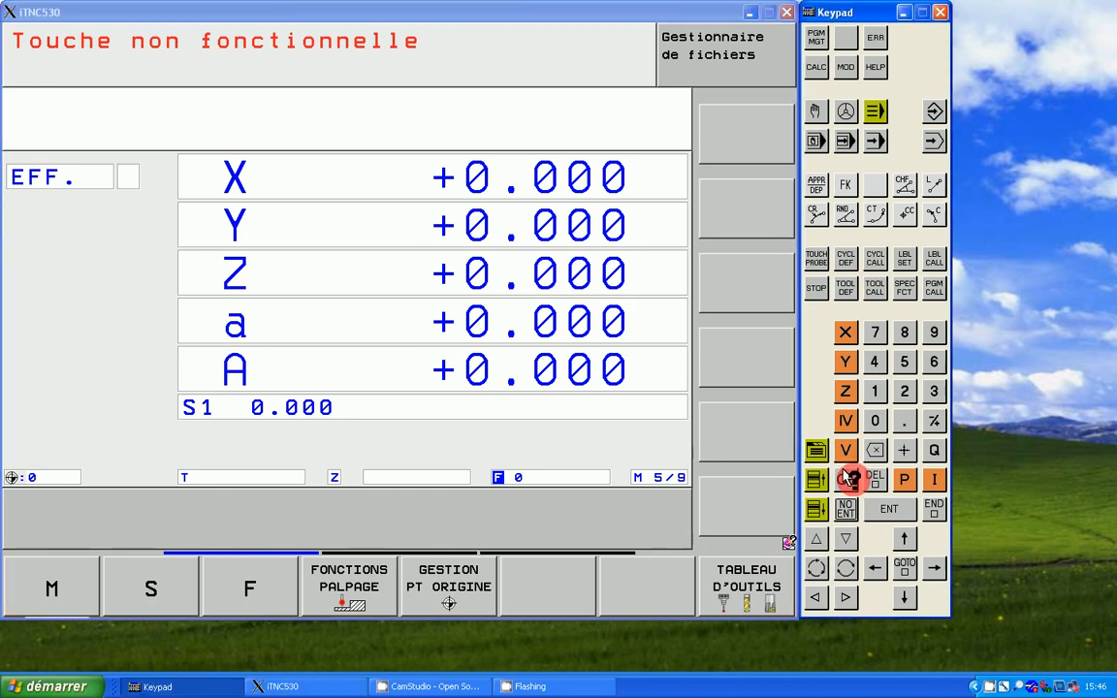